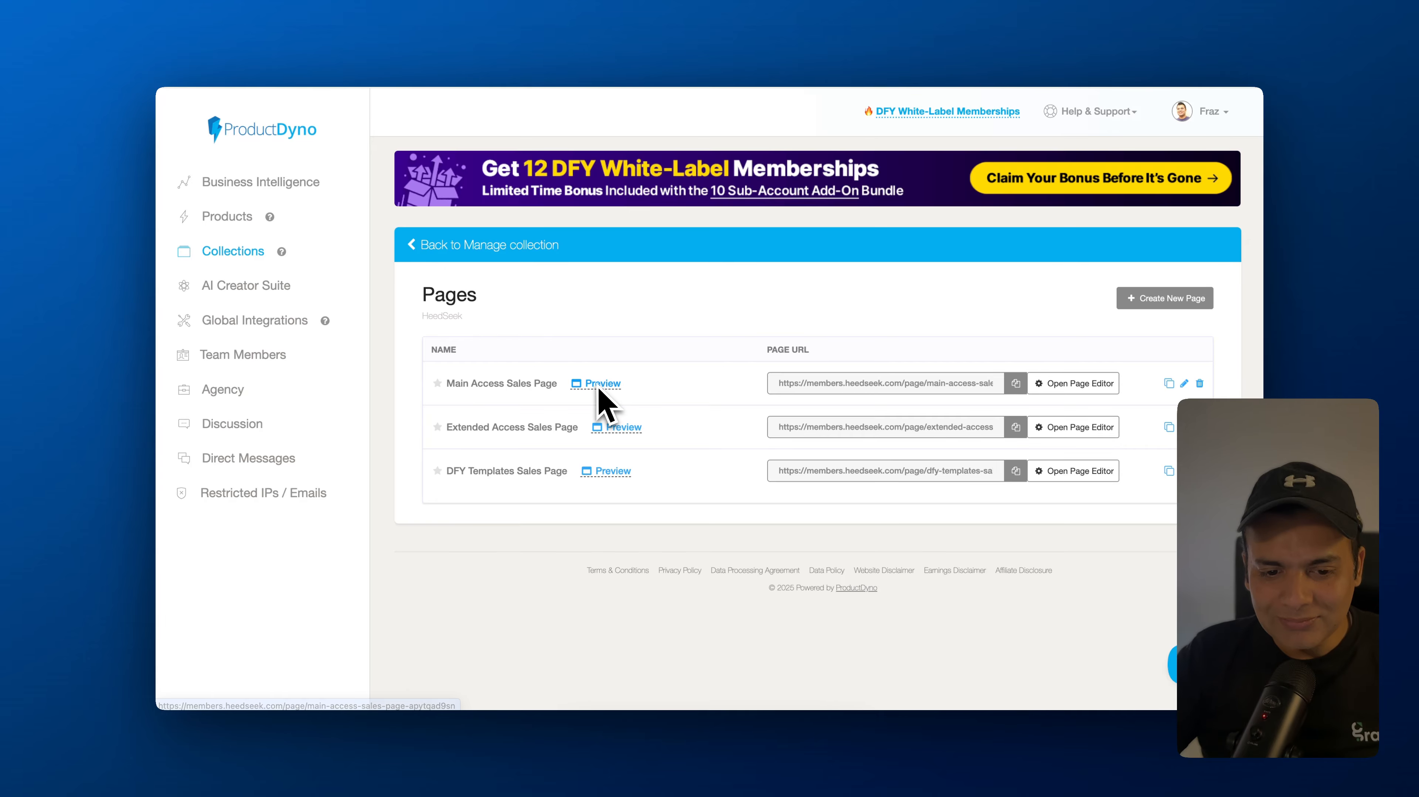
left_click(331, 40)
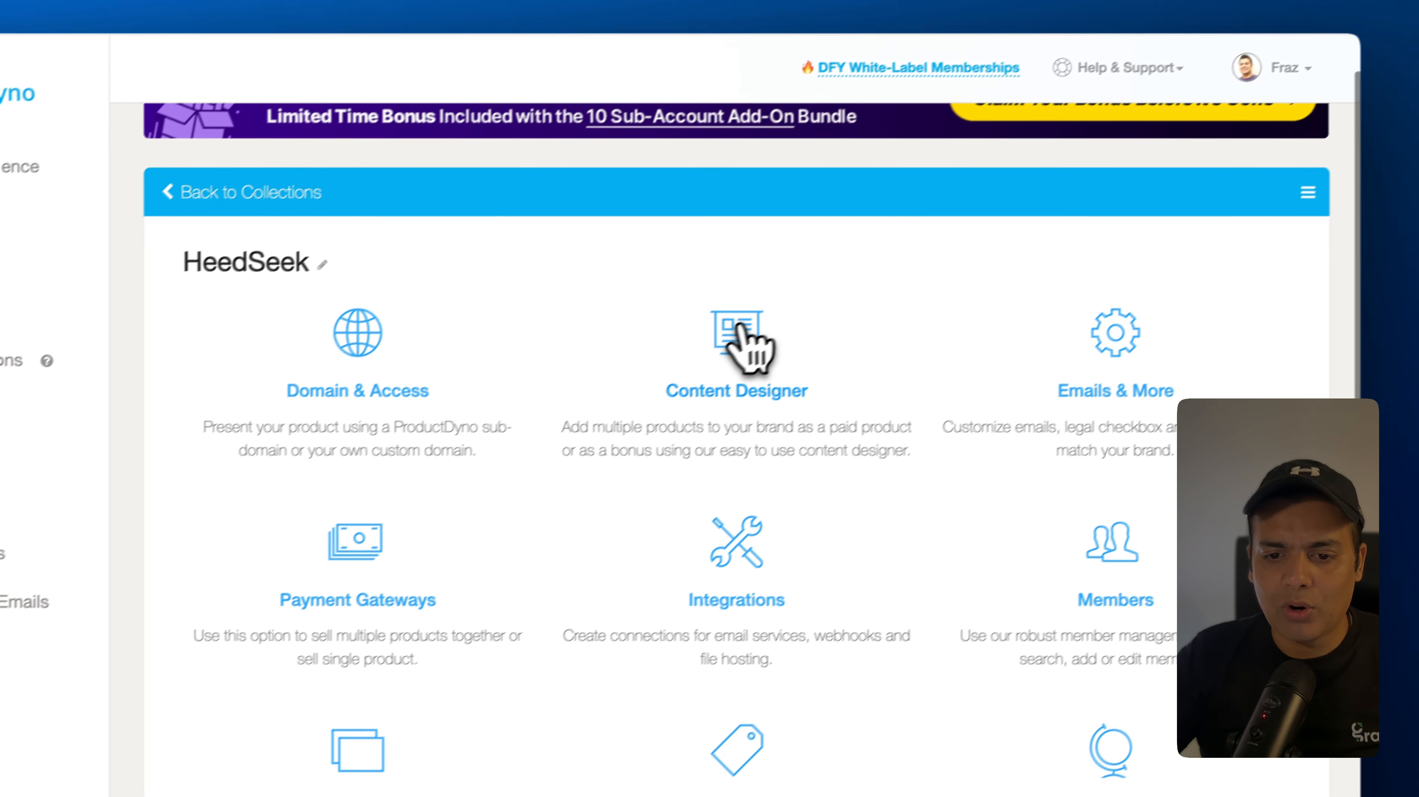
left_click(722, 355)
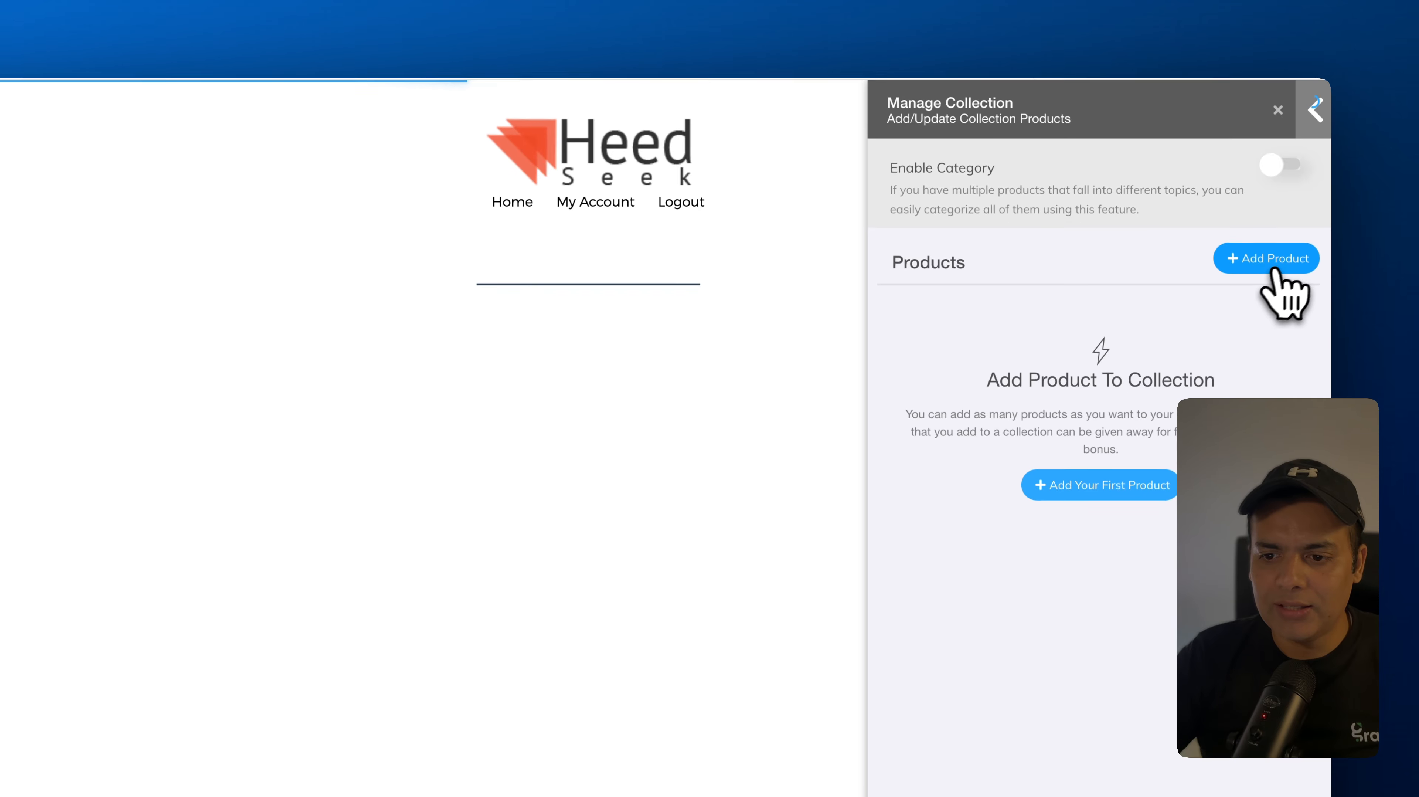
left_click(1262, 236)
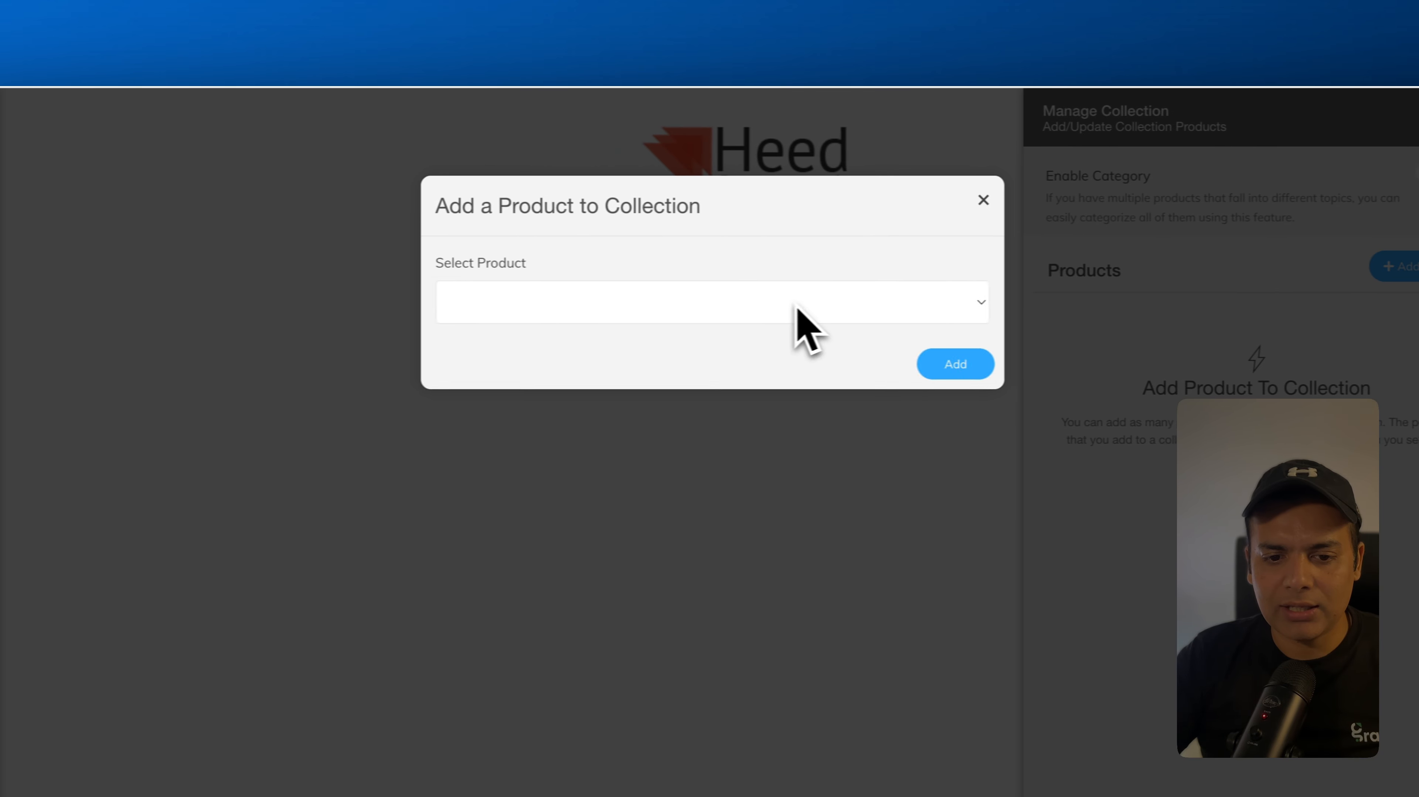
left_click(557, 303)
left_click(616, 303)
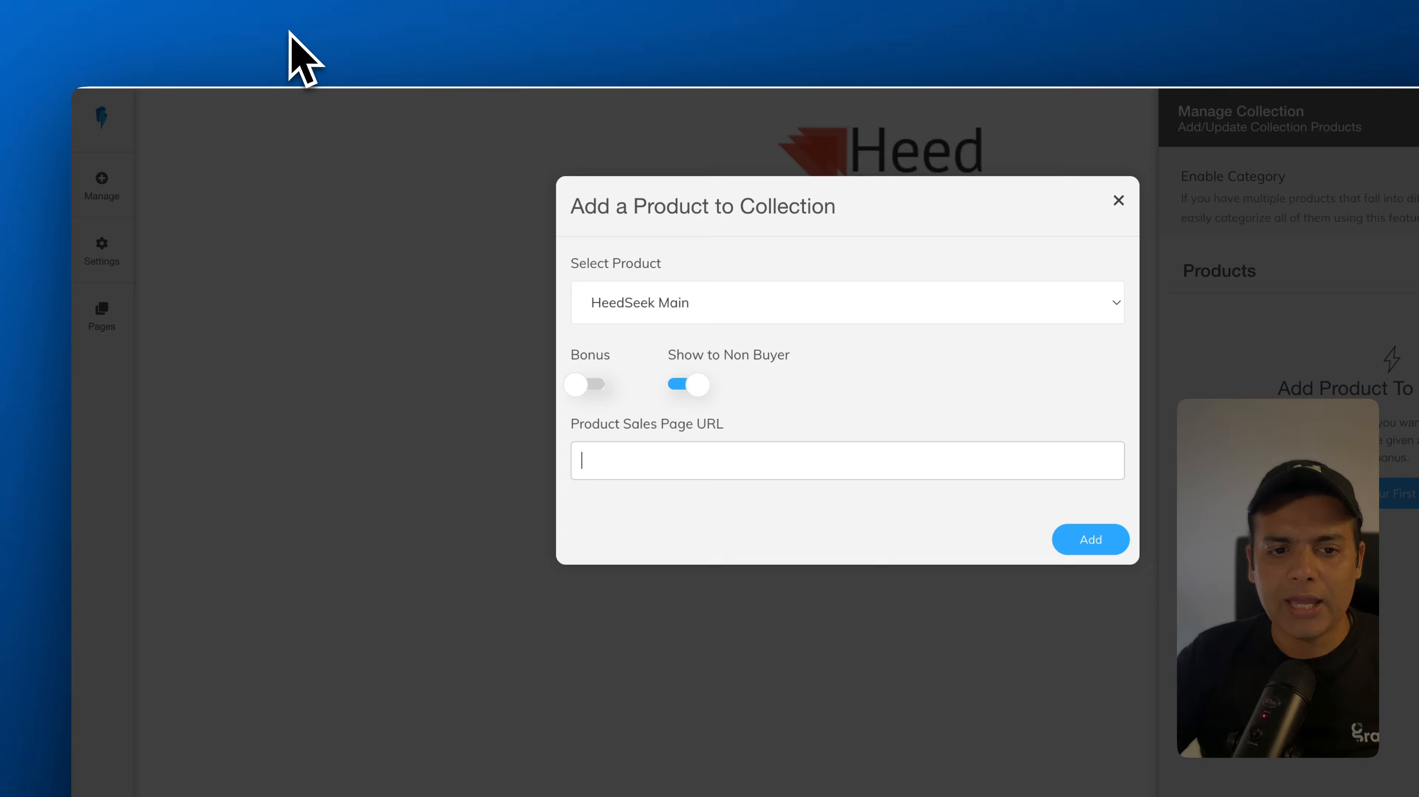
type("https://members.heedseek.com/page/main-access-sales-page-apytqad9sn")
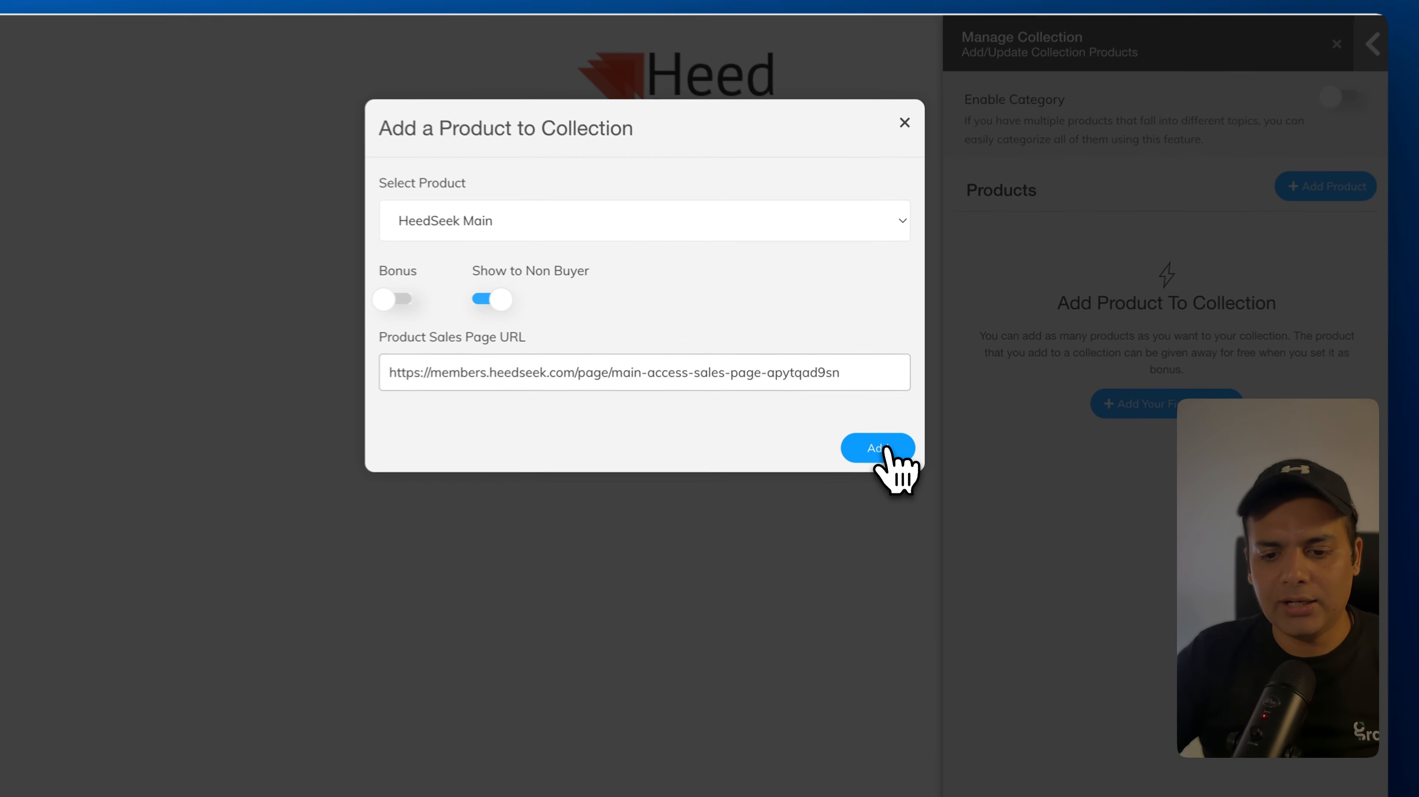
left_click(883, 410)
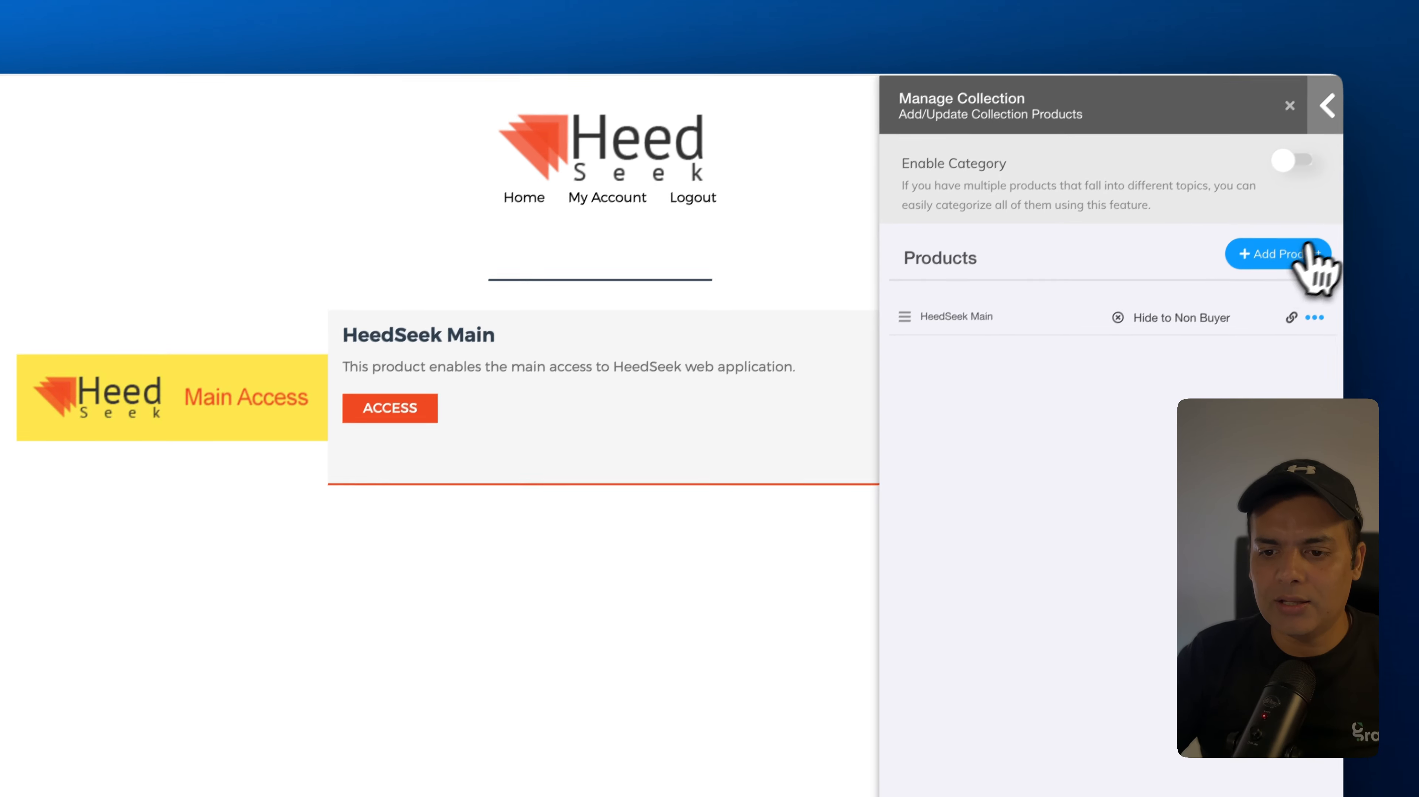
left_click(1305, 252)
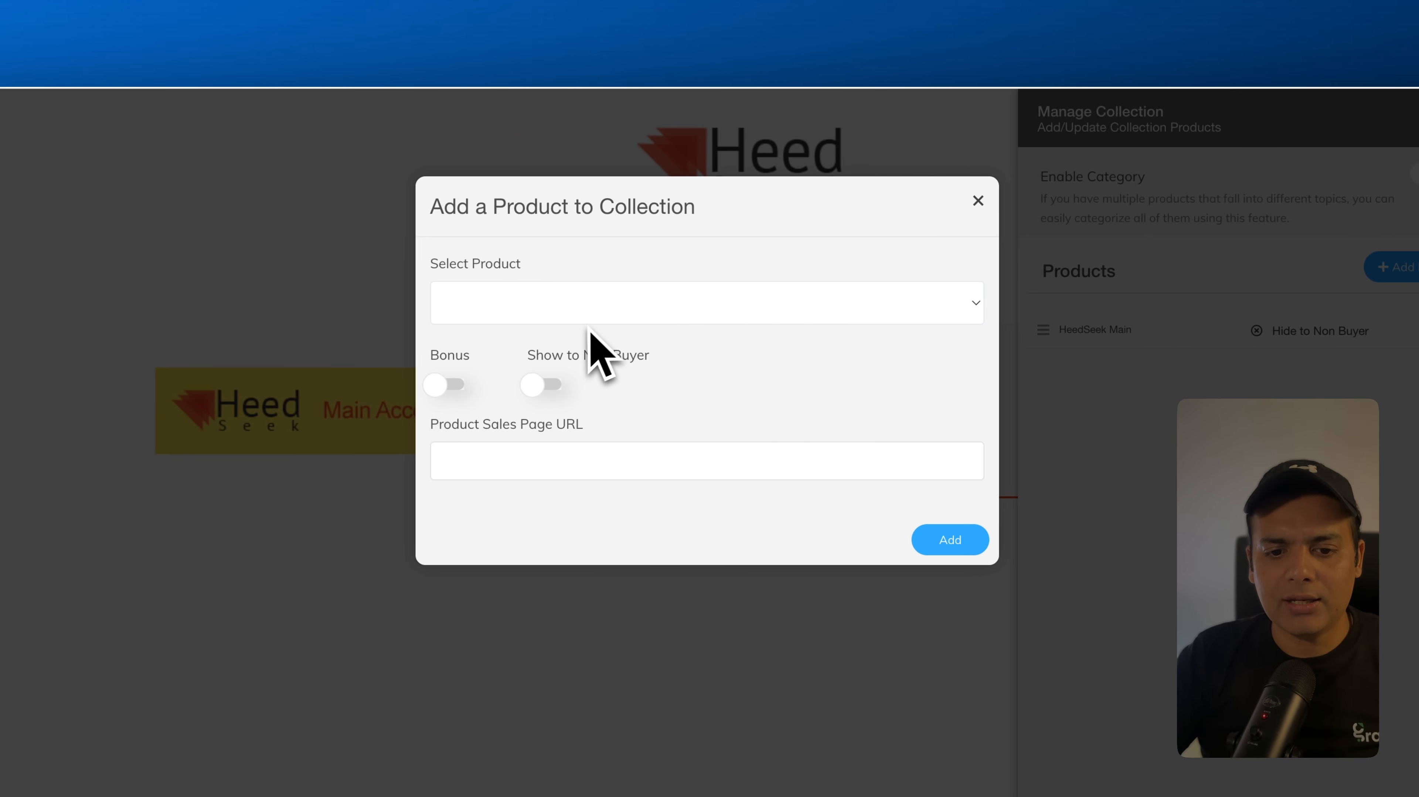
left_click(590, 327)
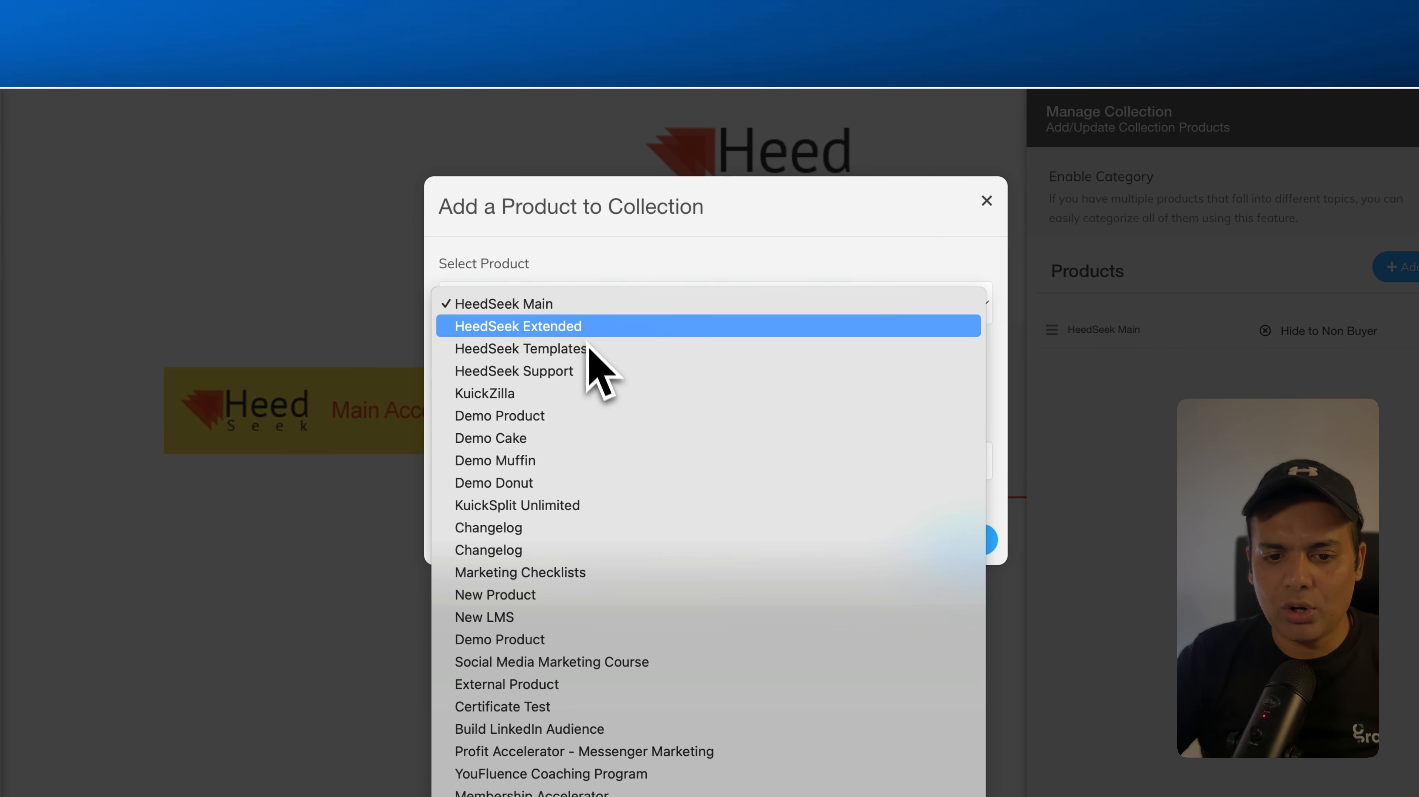
left_click(586, 329)
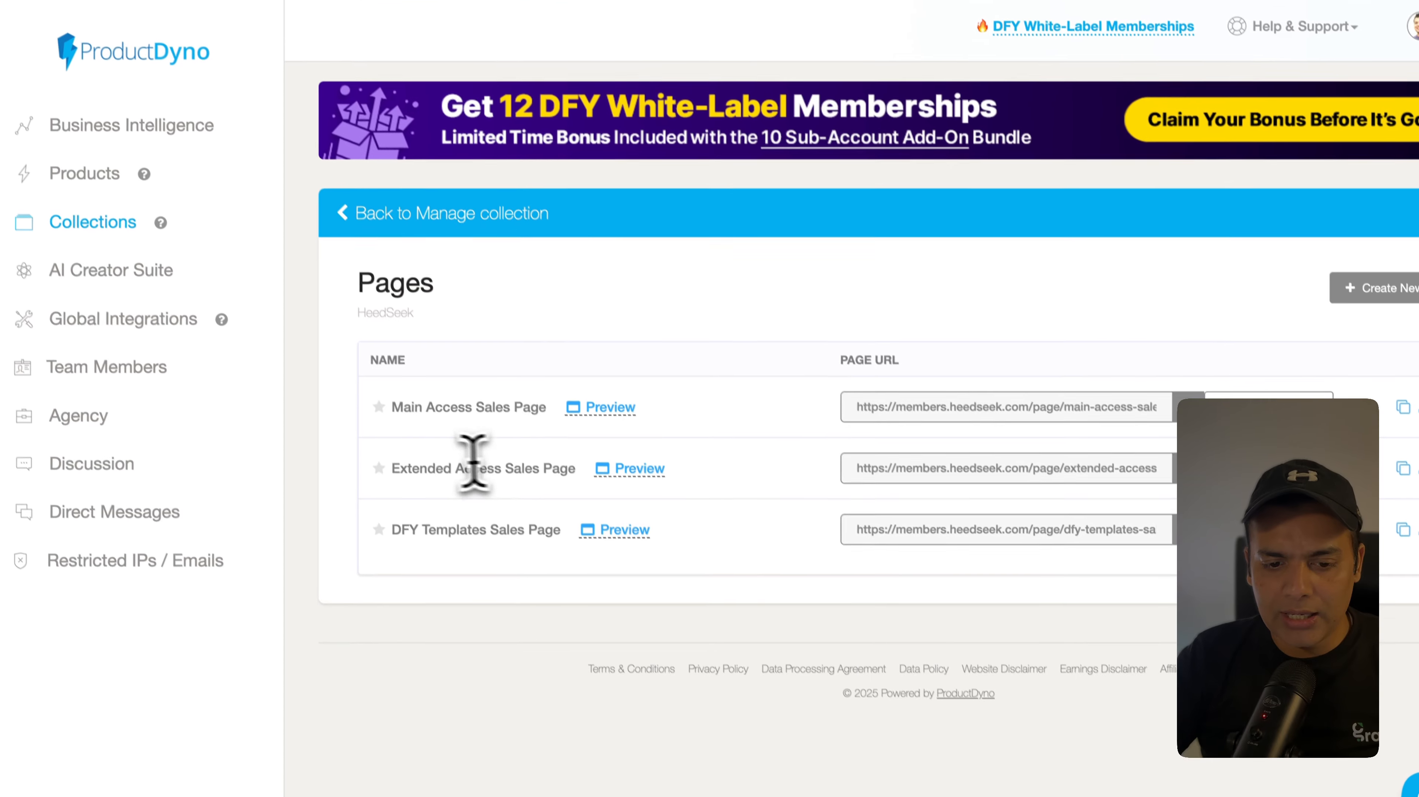
left_click_drag(391, 467, 565, 471)
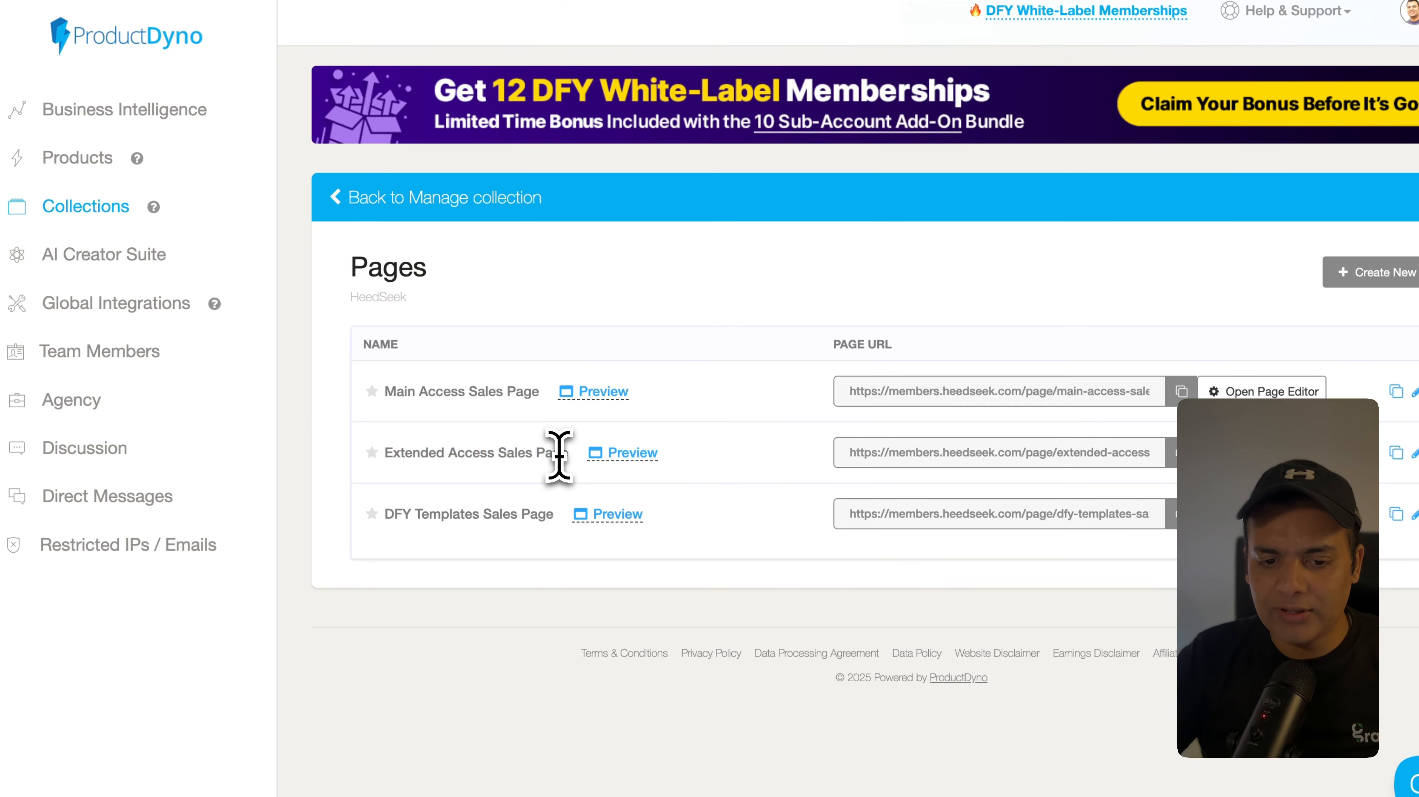
left_click(1180, 452)
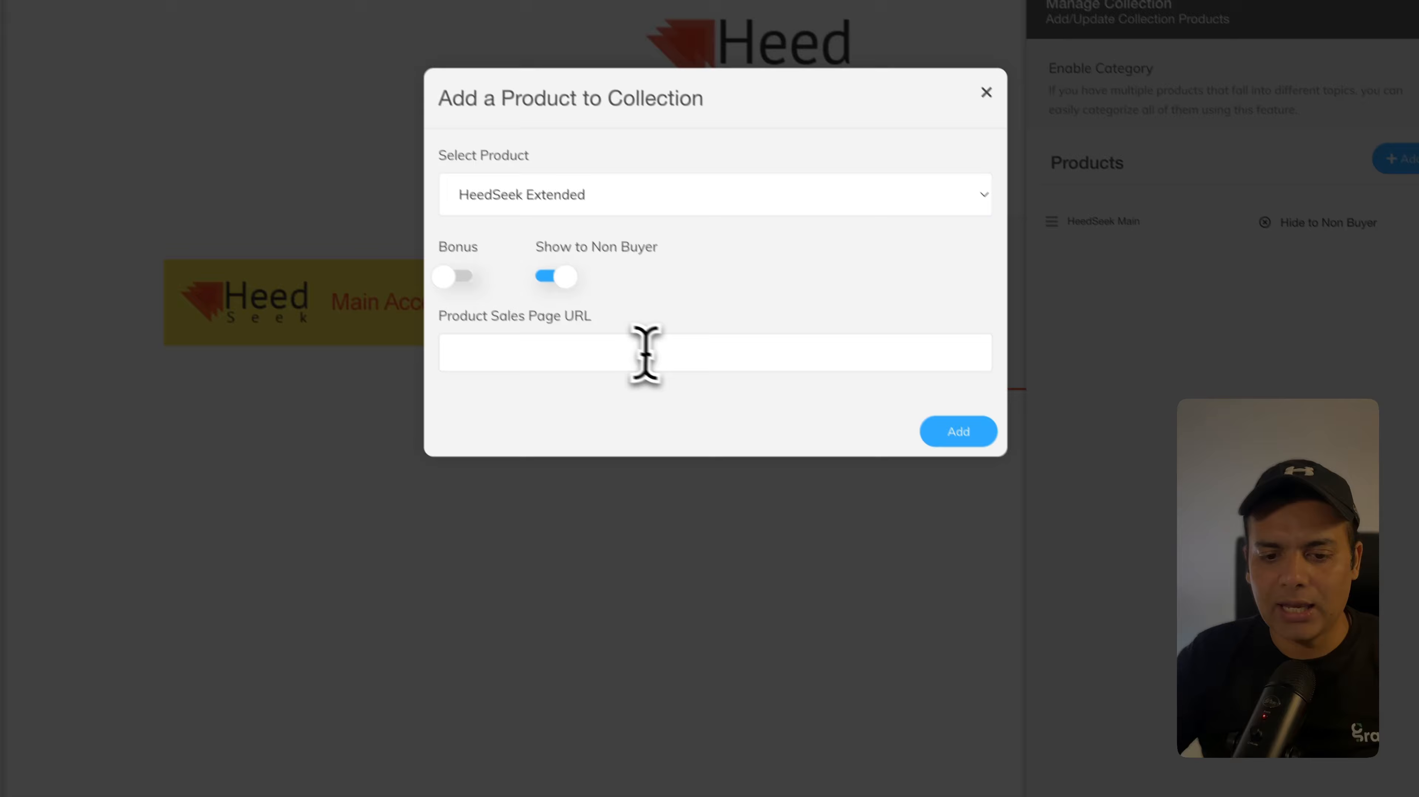
left_click(750, 454)
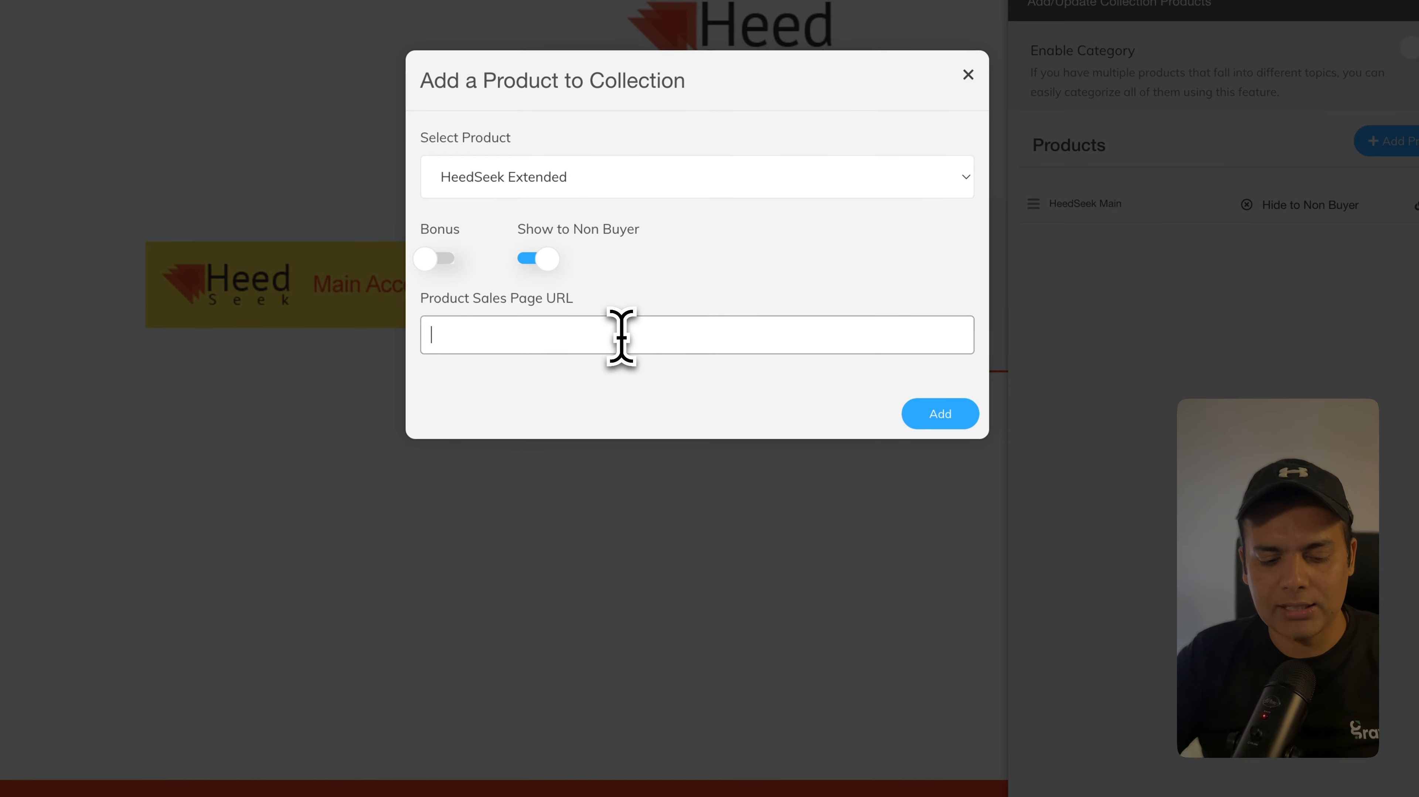
key("super+v")
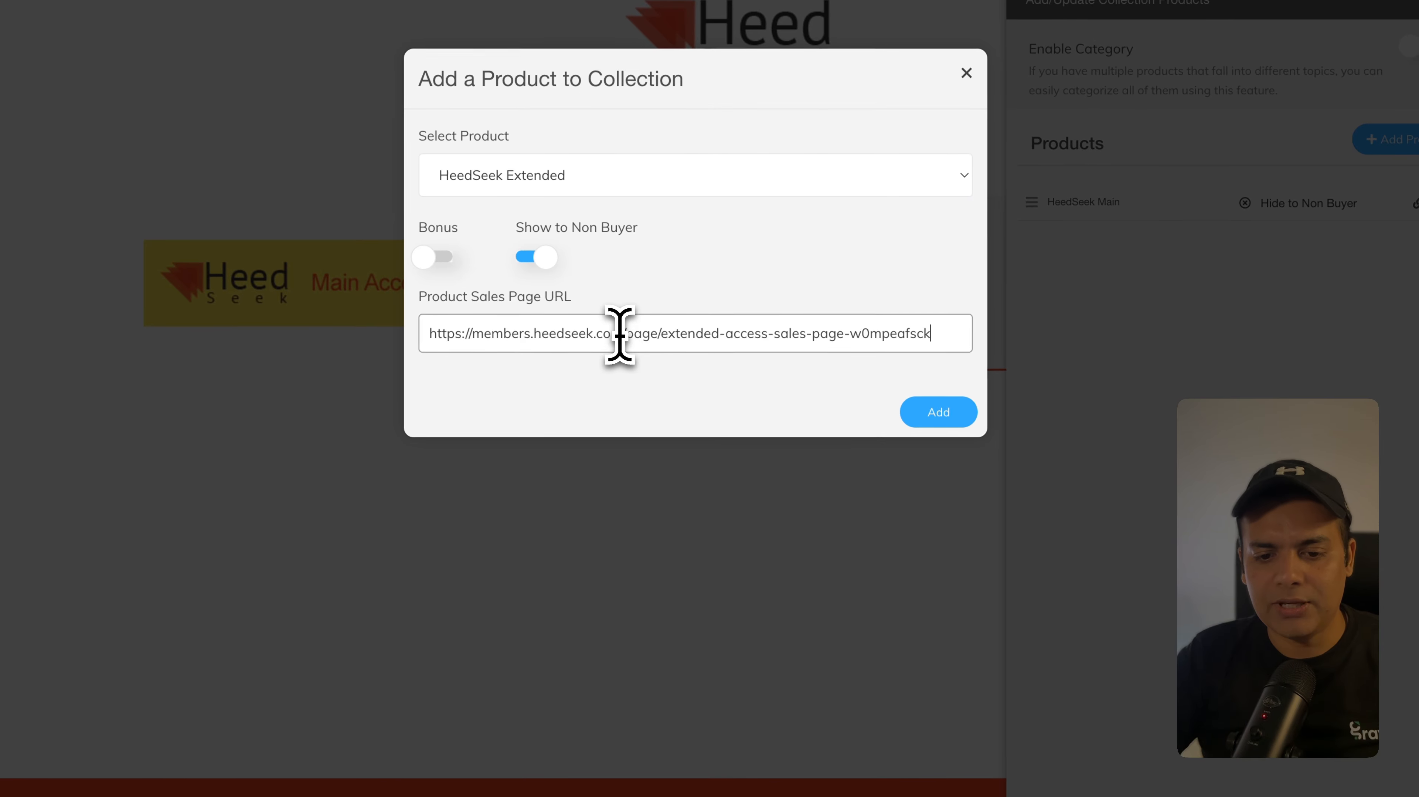
left_click(939, 412)
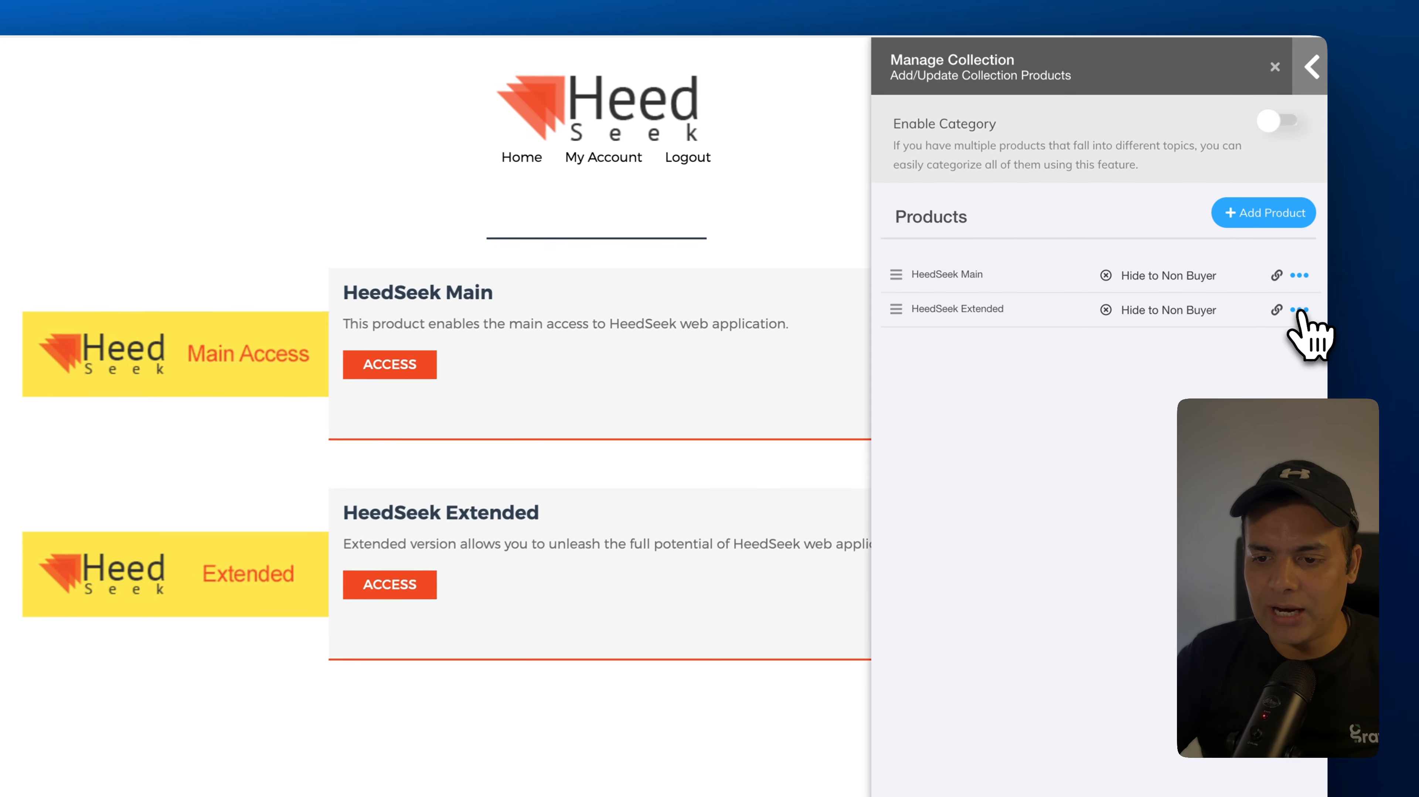
- Examine the HeedSeek Extended product's bonus, non-buyer visibility and sales page settings in the collection without changing them
left_click(1243, 286)
left_click(1275, 381)
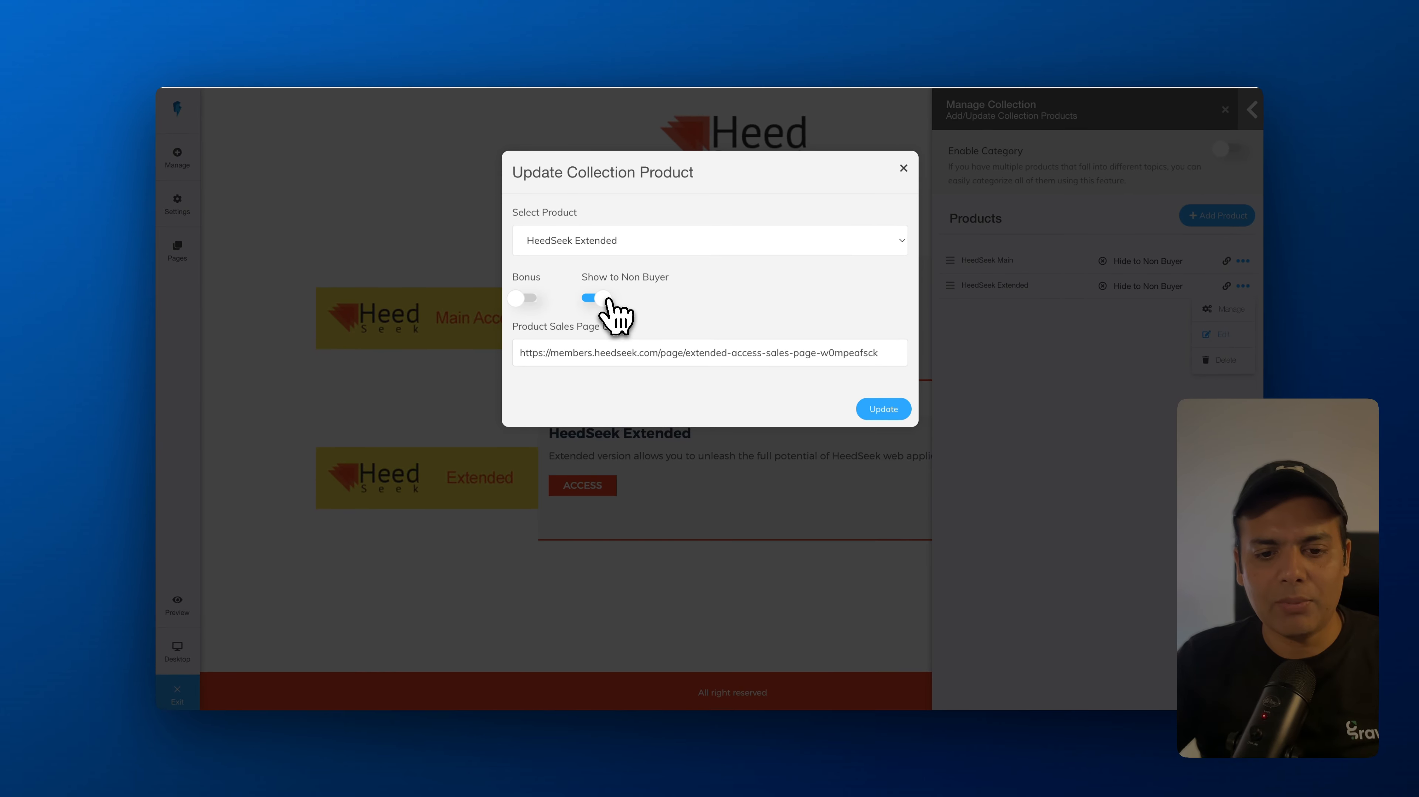
left_click(902, 168)
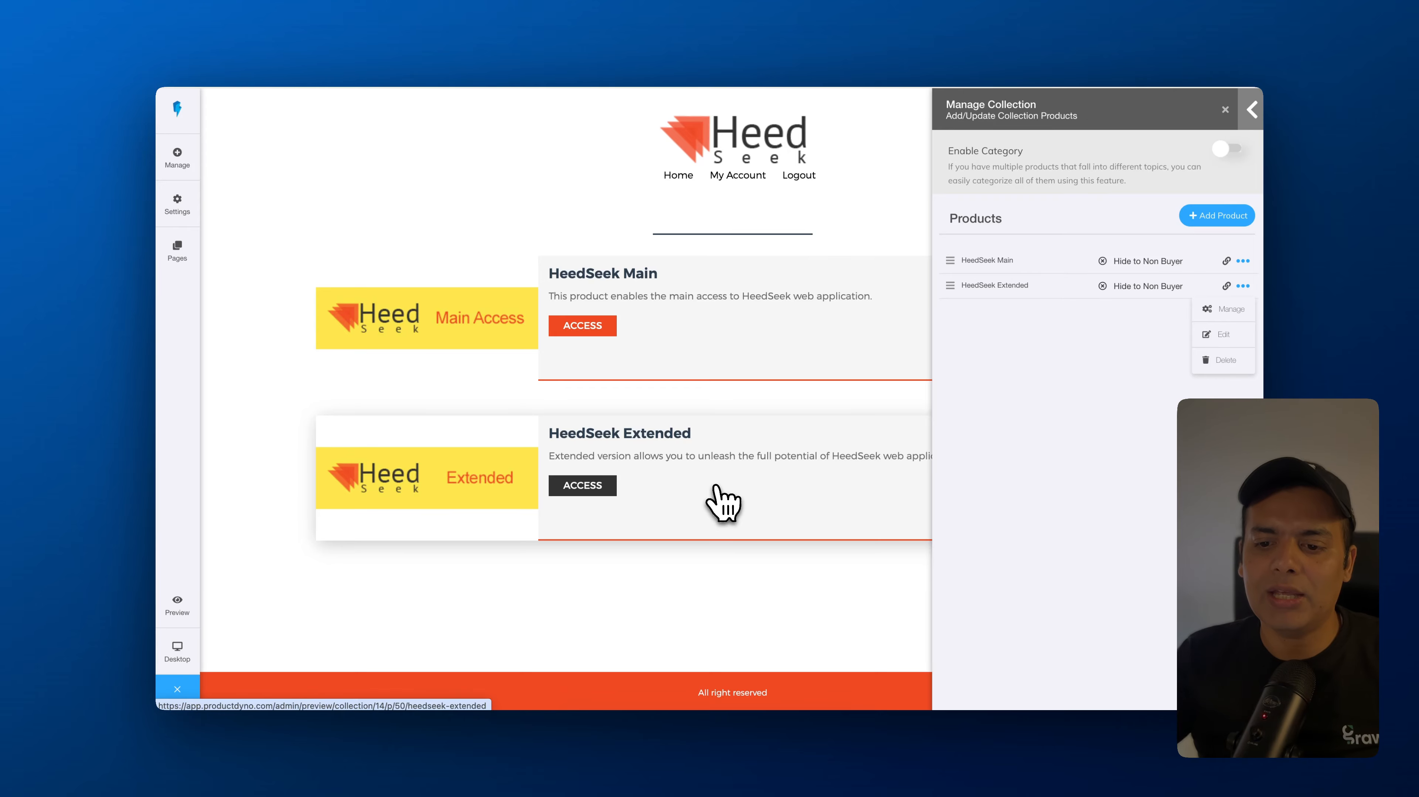
left_click(1222, 333)
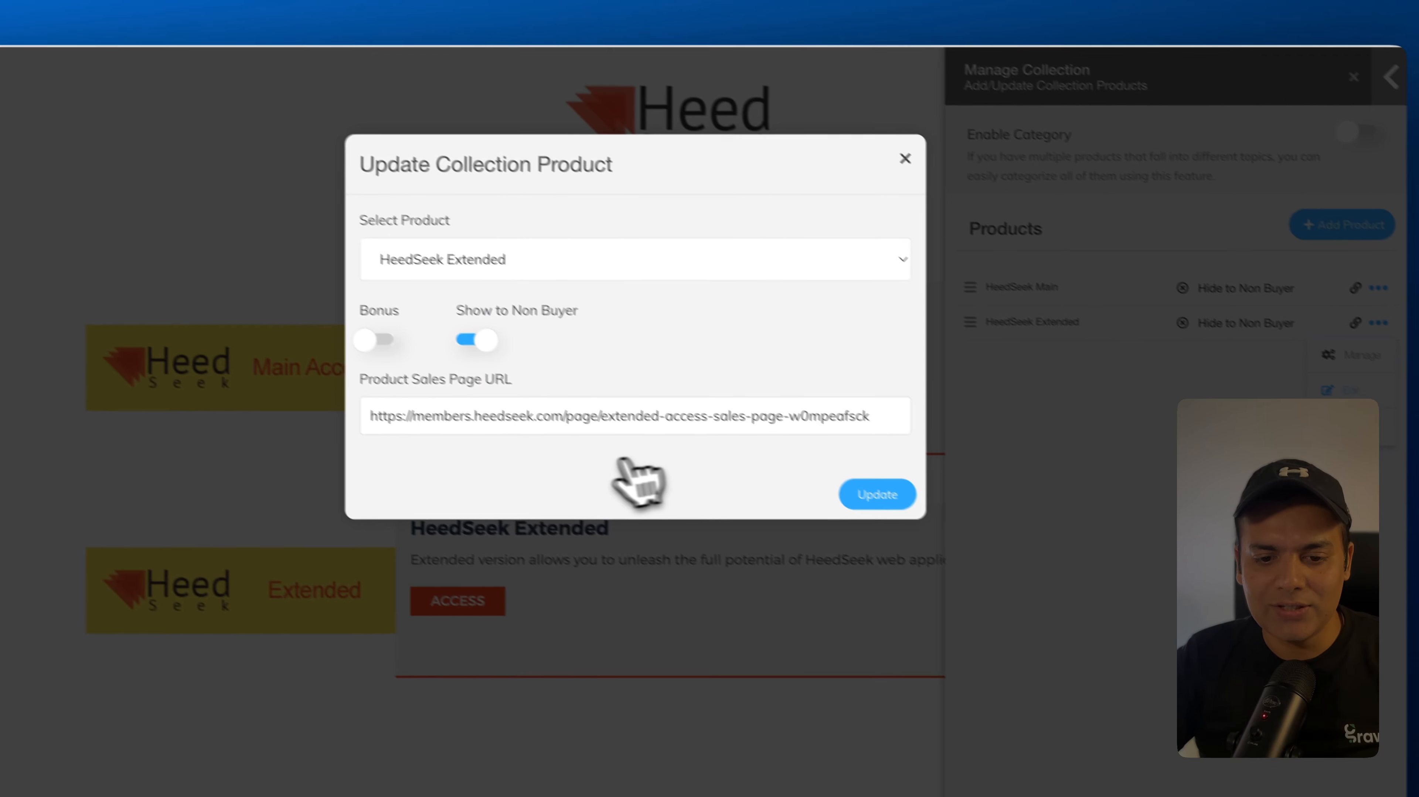
left_click(937, 175)
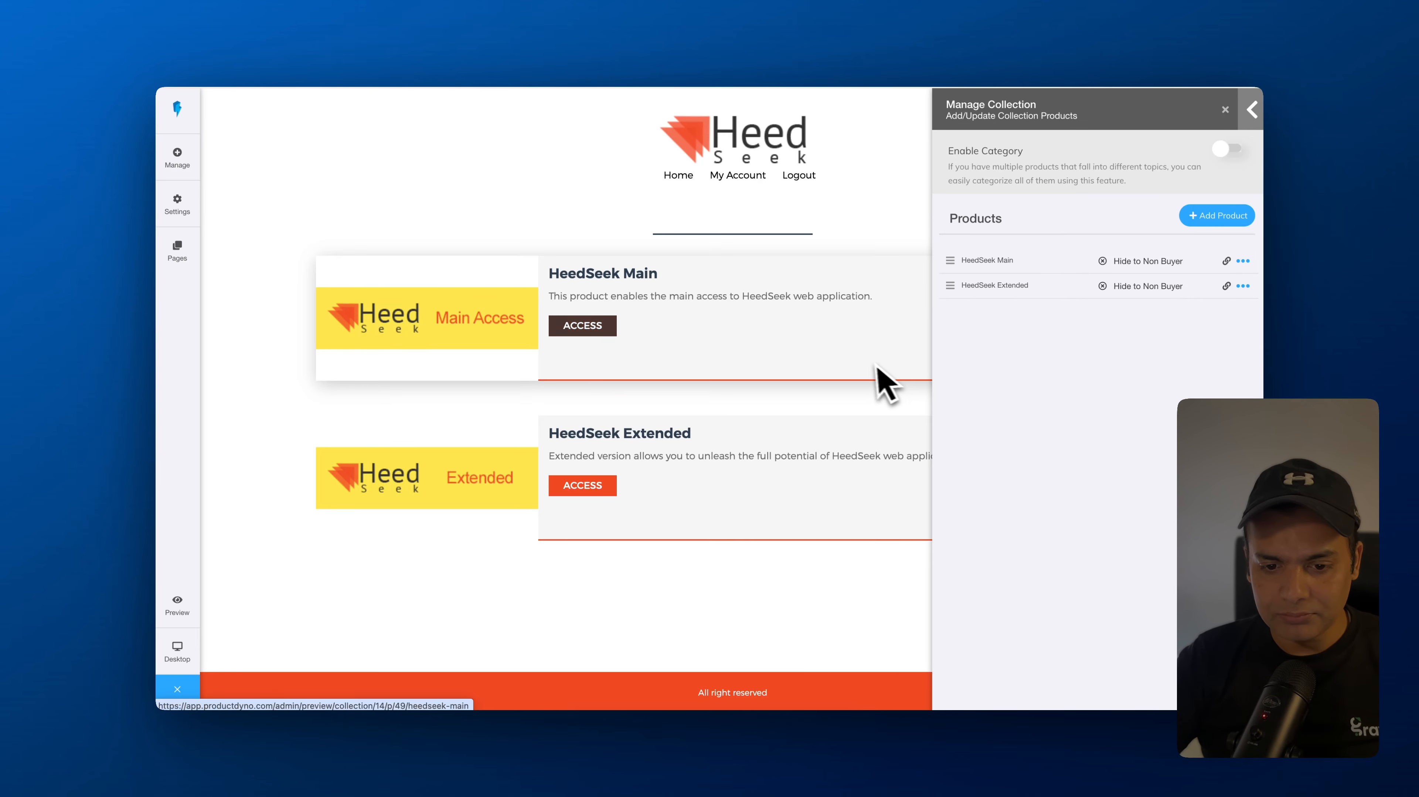
left_click(1216, 215)
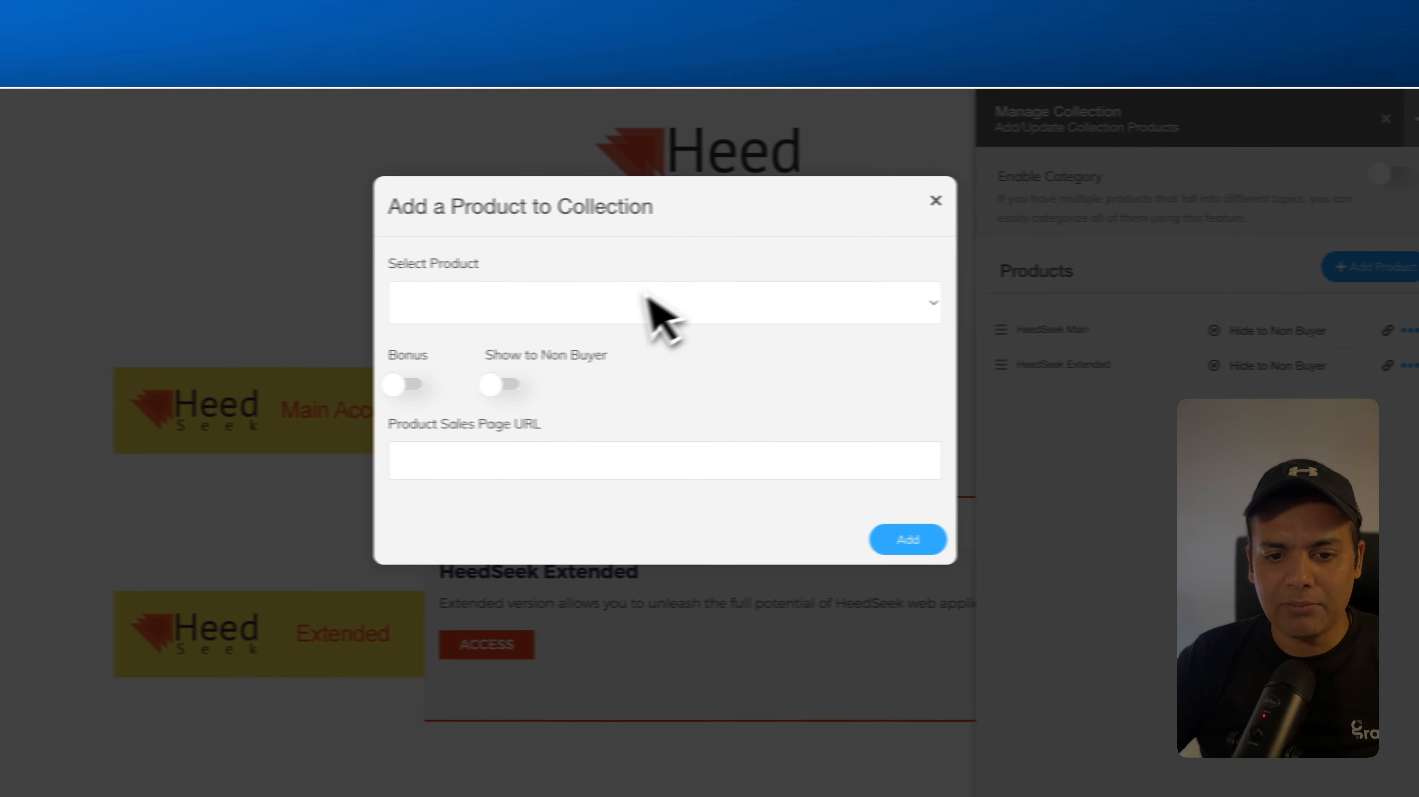
left_click(650, 302)
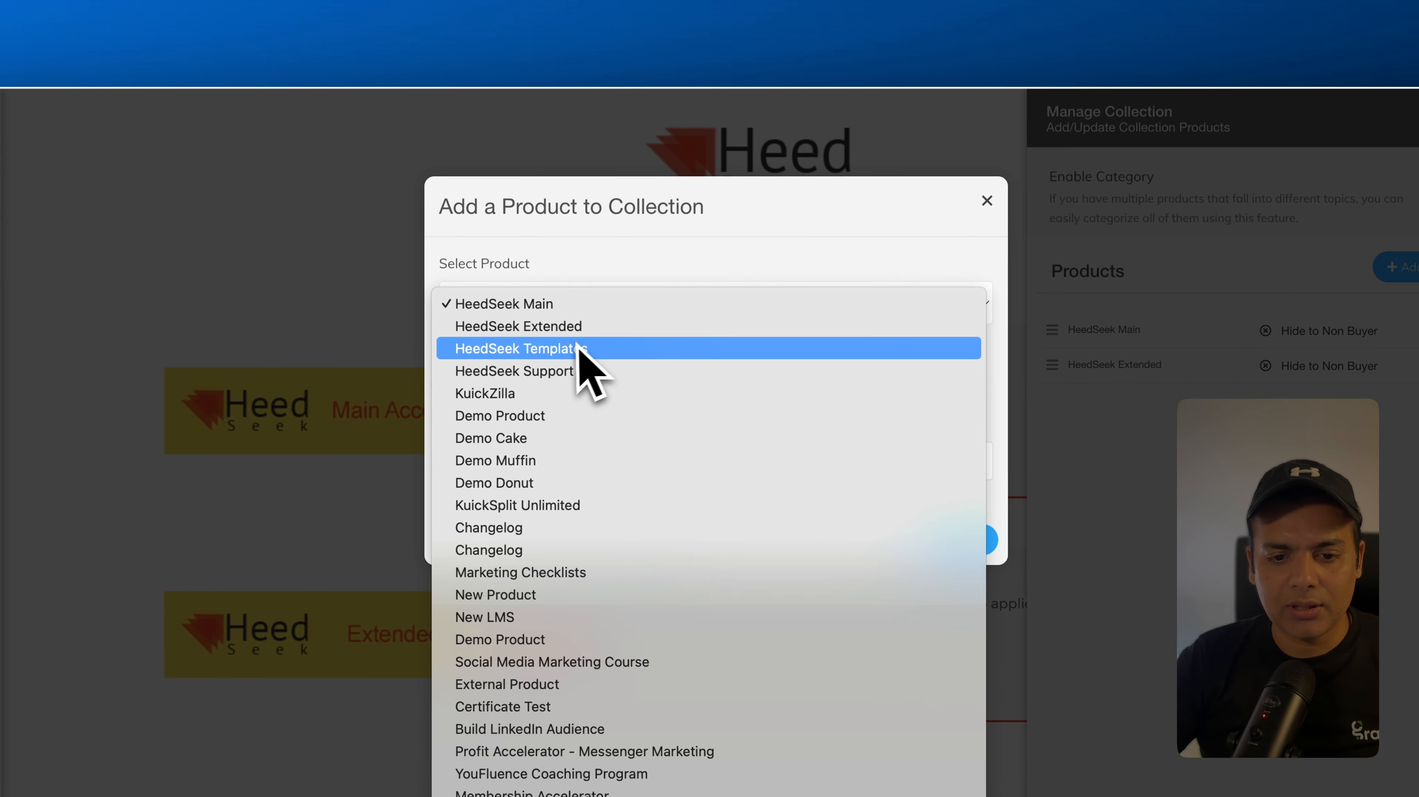
left_click(529, 350)
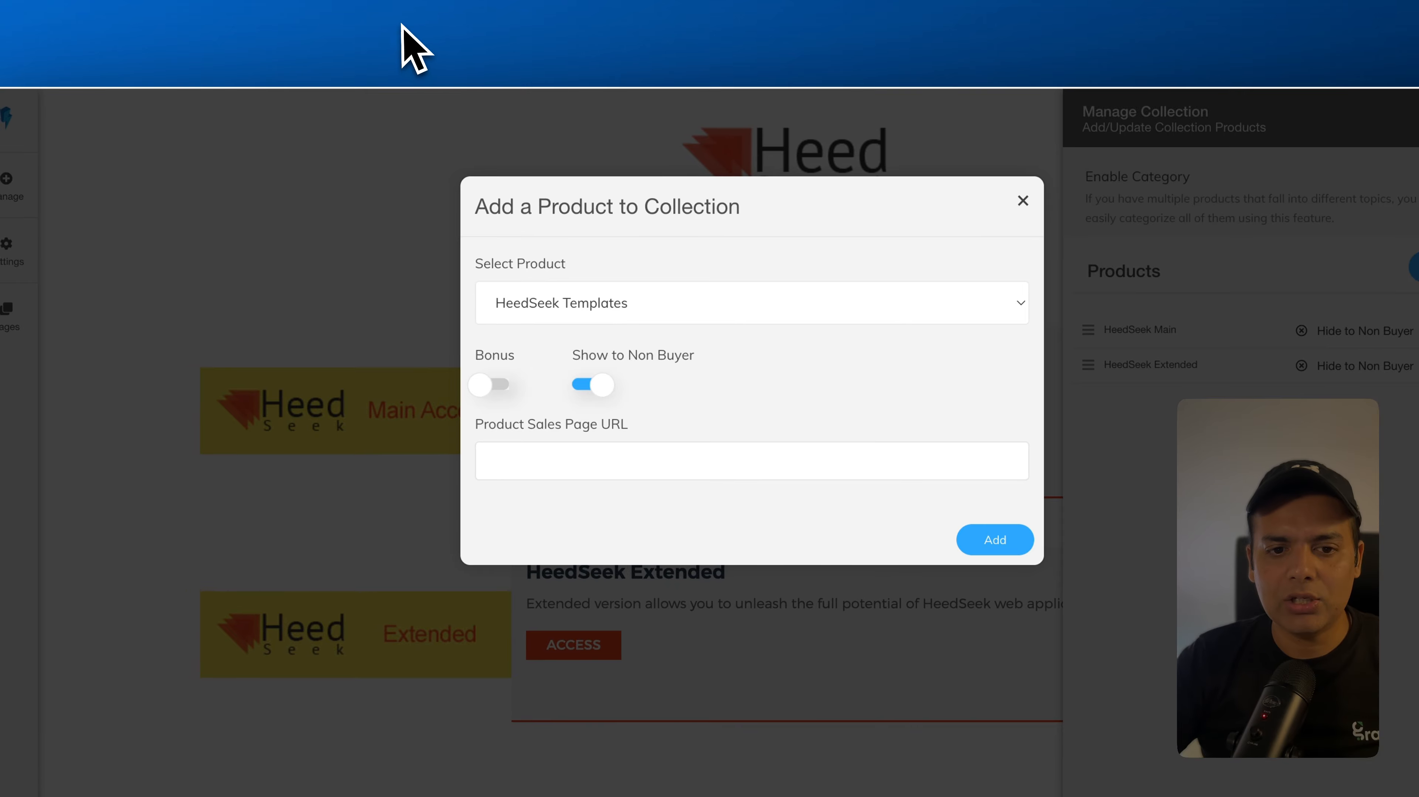
left_click(369, 29)
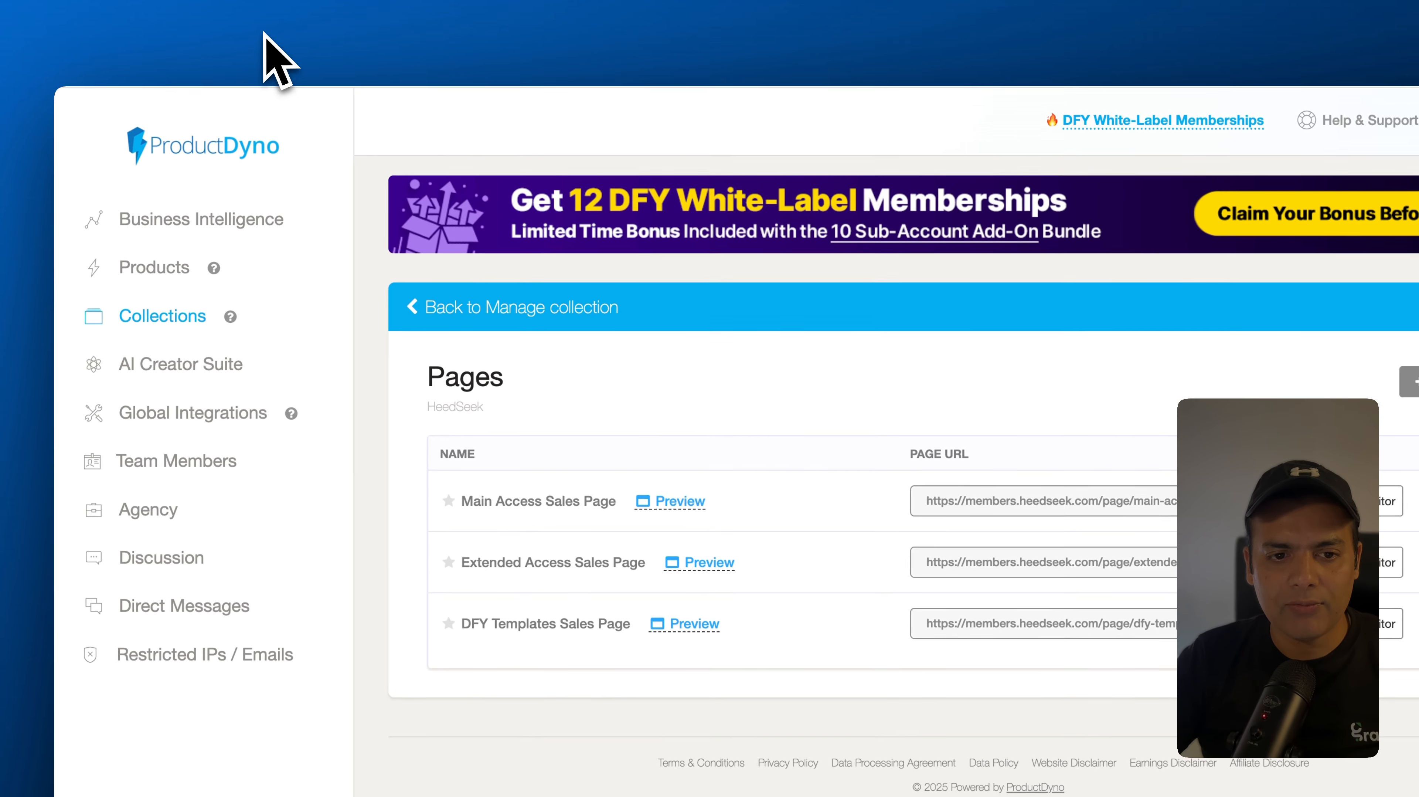
left_click(263, 32)
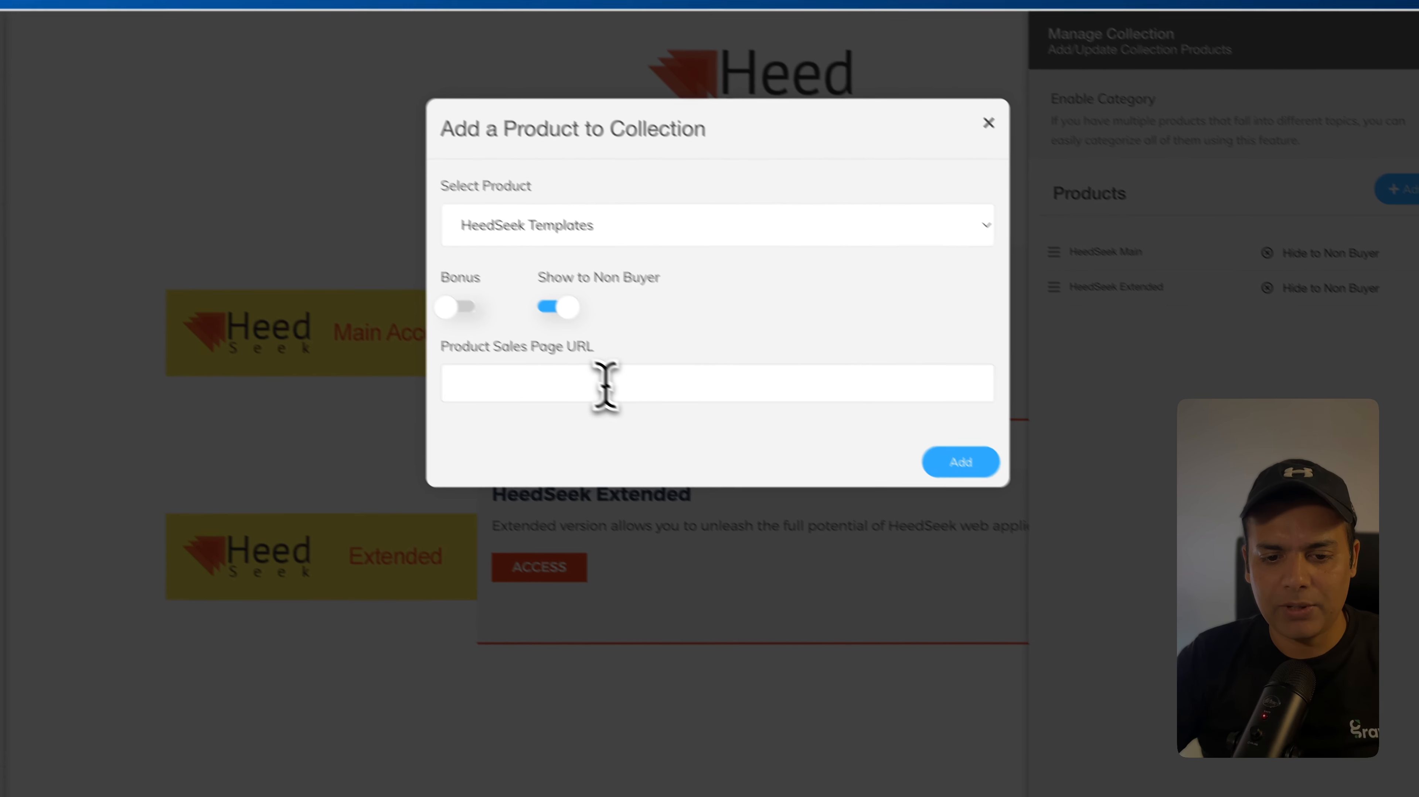
left_click(719, 460)
type("https://members.heedseek.com/page/dfy-templates-sales-page-6npwxfgfic")
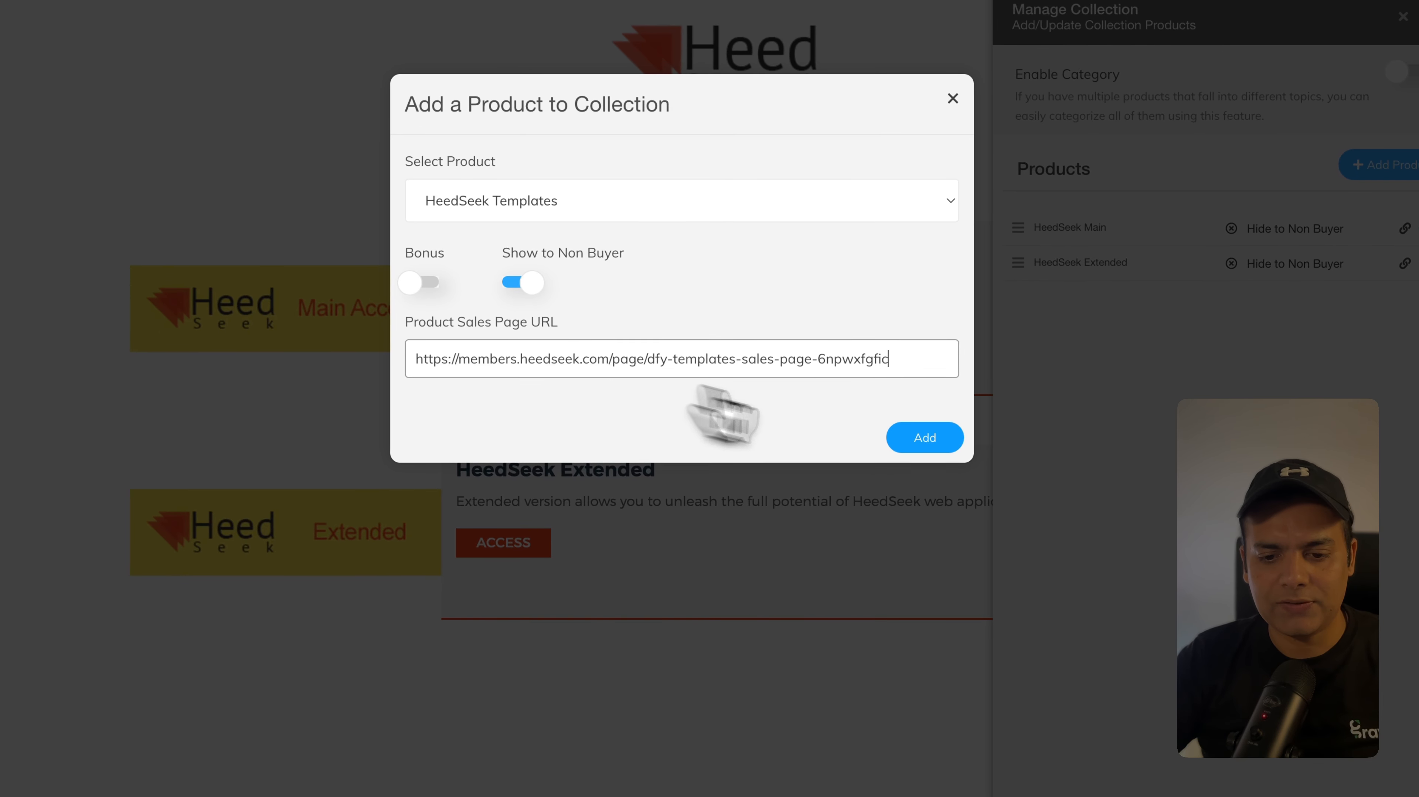
left_click(938, 440)
- Review the products listed in the collection's member area and check the HeedSeek Templates product's collection settings
scroll(731, 362, "down", 3)
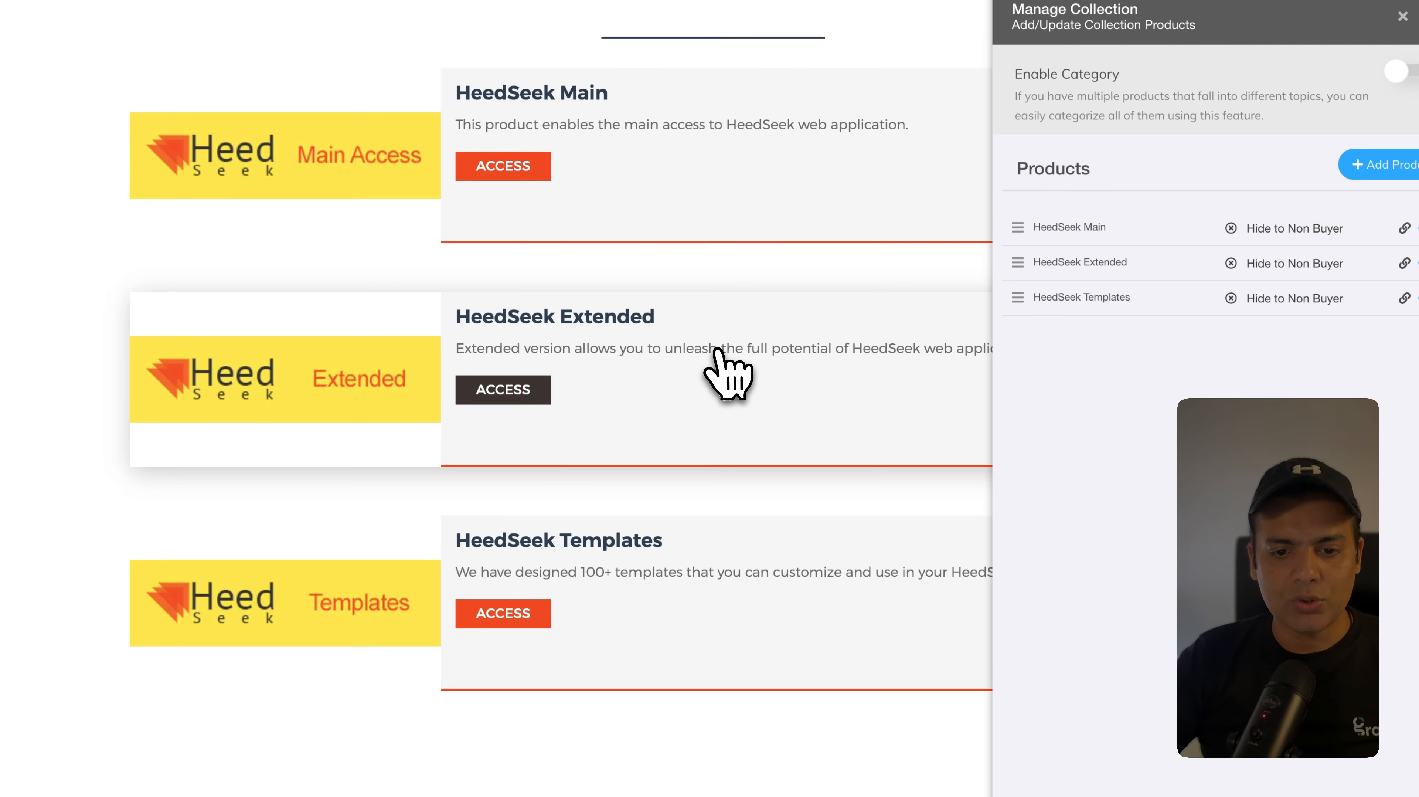
scroll(718, 352, "up", 2)
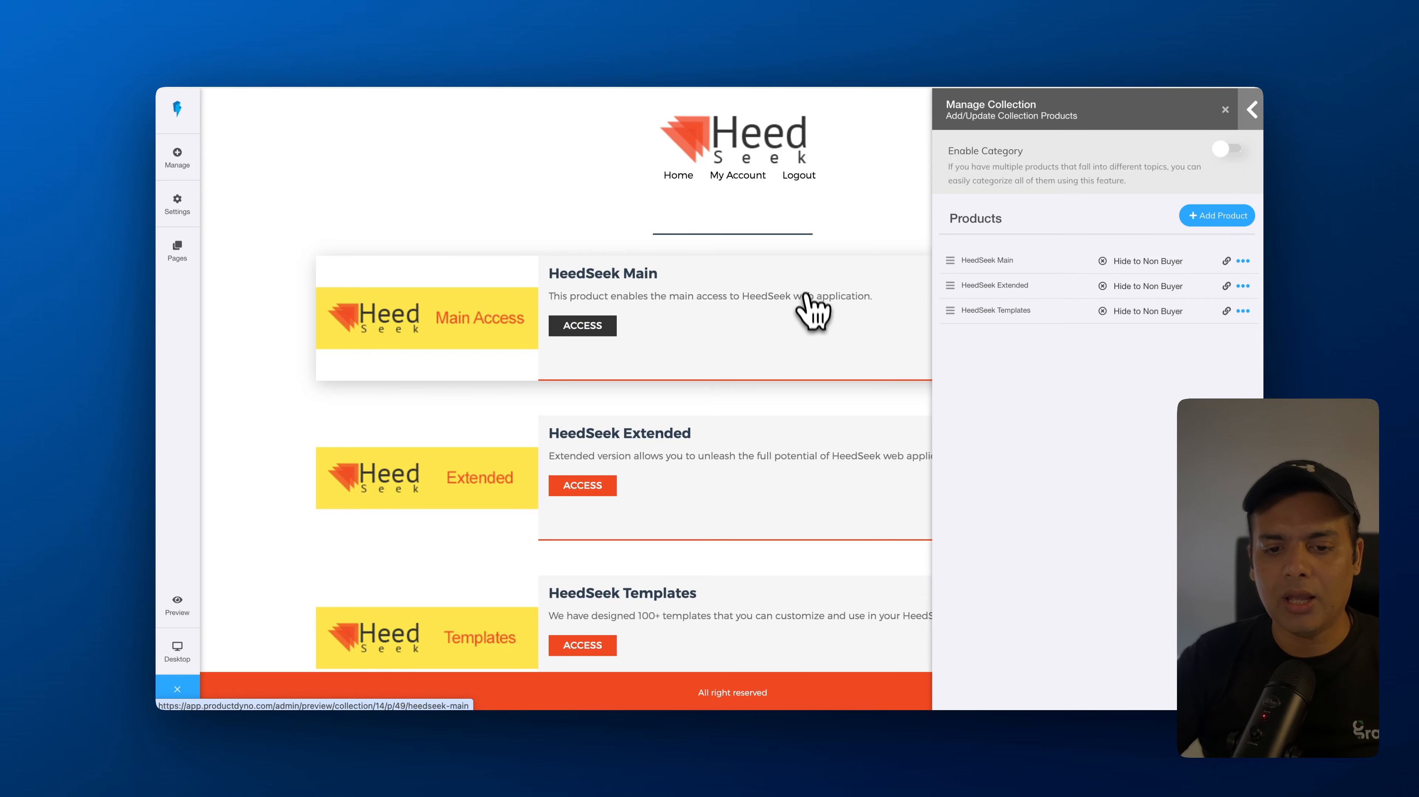
scroll(815, 311, "down", 2)
scroll(815, 311, "up", 2)
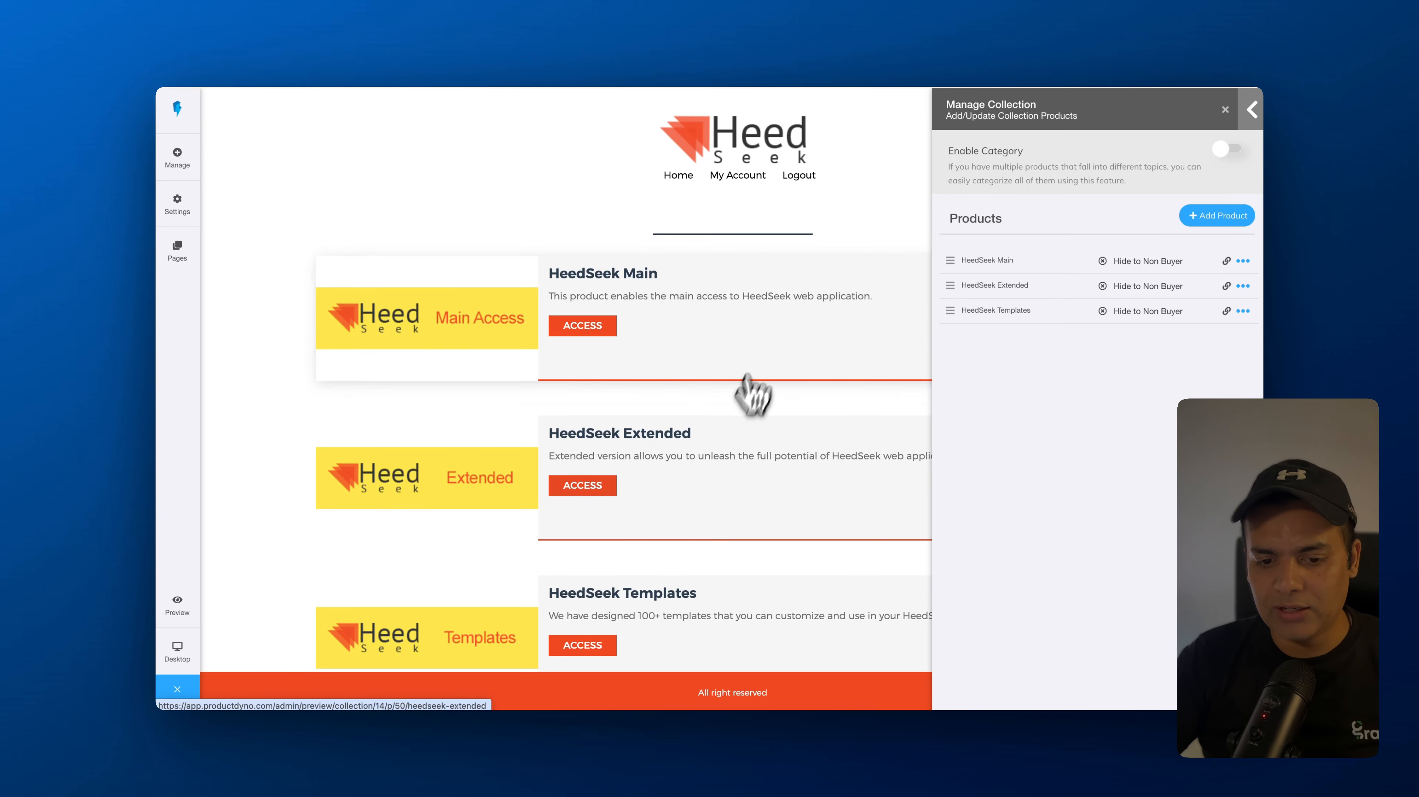
scroll(748, 391, "down", 2)
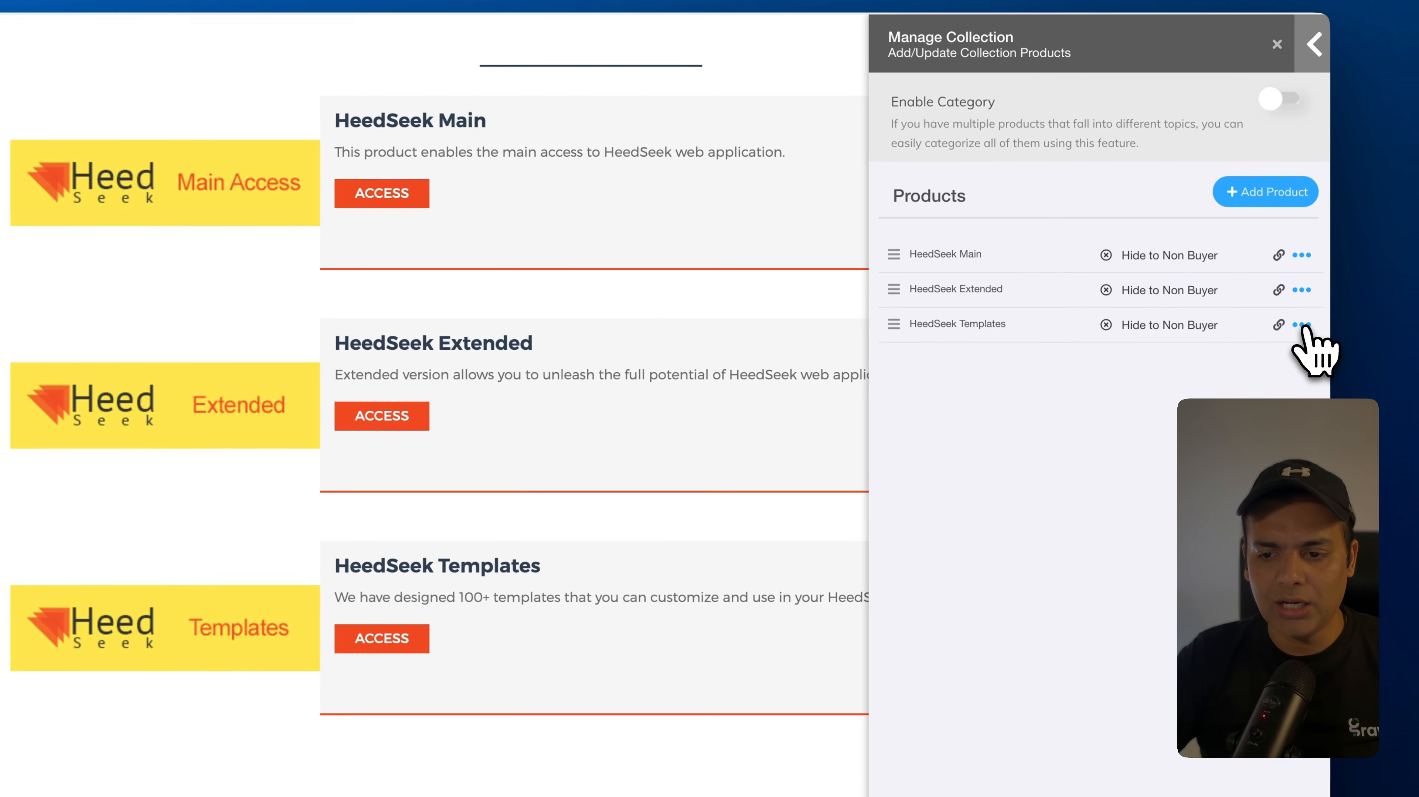
left_click(1227, 307)
left_click(1275, 392)
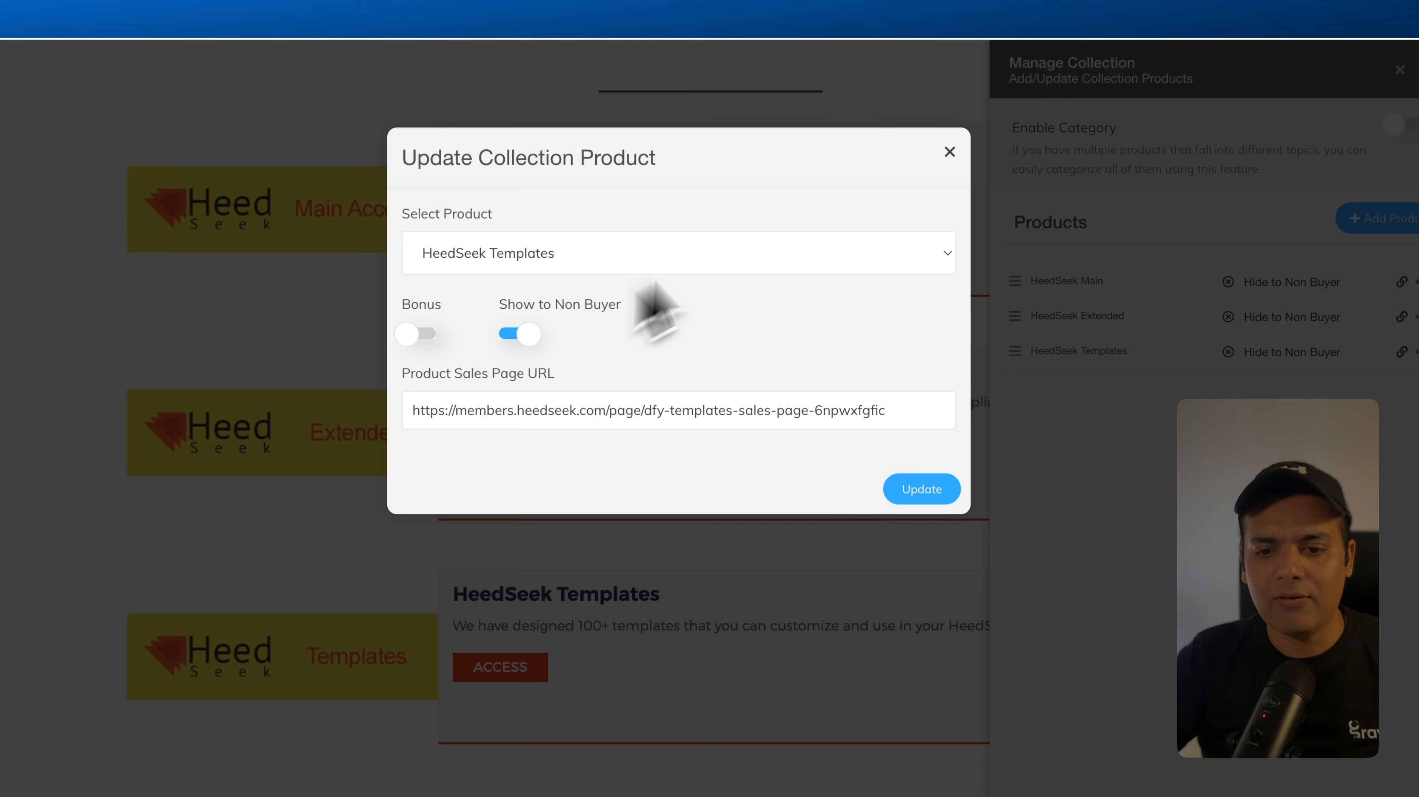
left_click(950, 151)
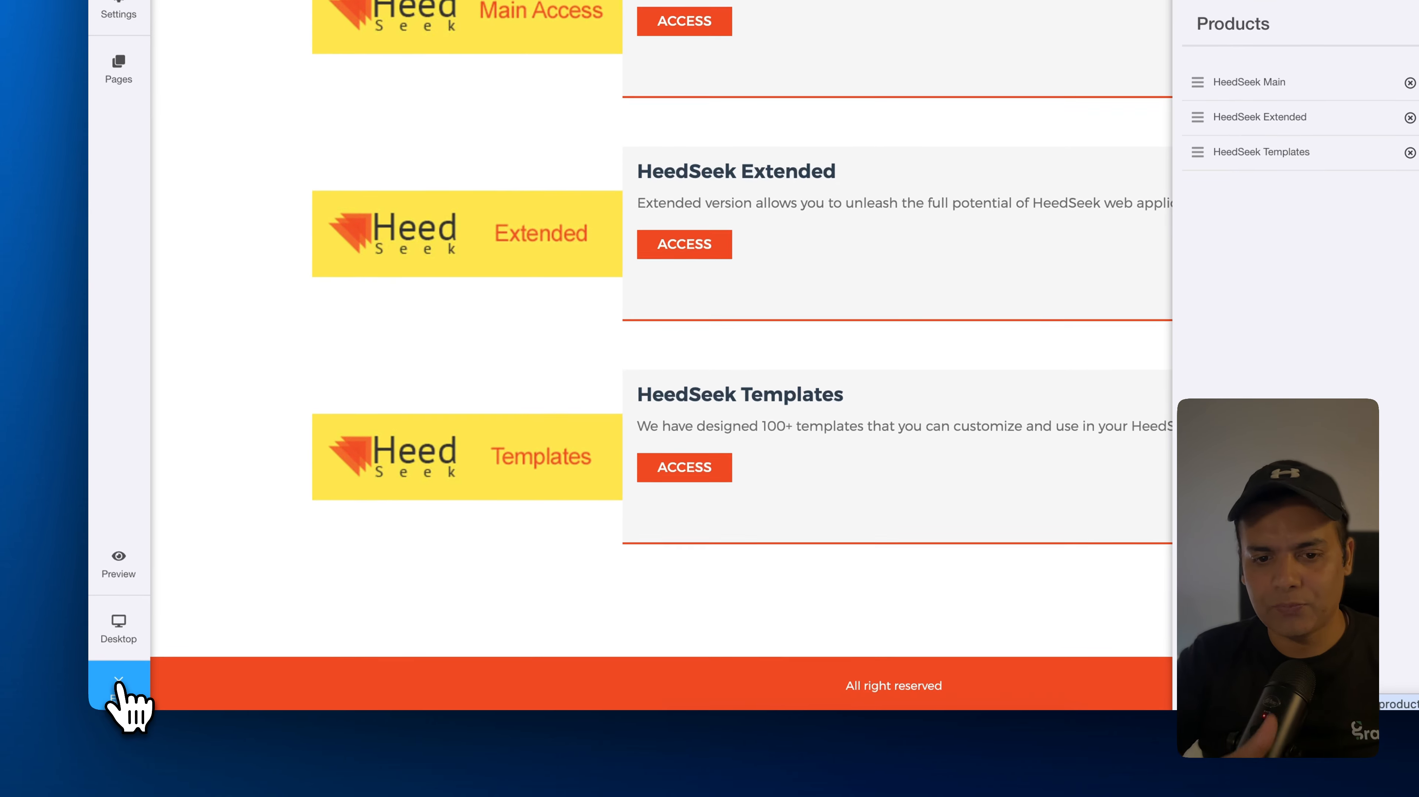
- Exit the Content Designer and open the HeedSeek collection's Payment Gateways
left_click(124, 684)
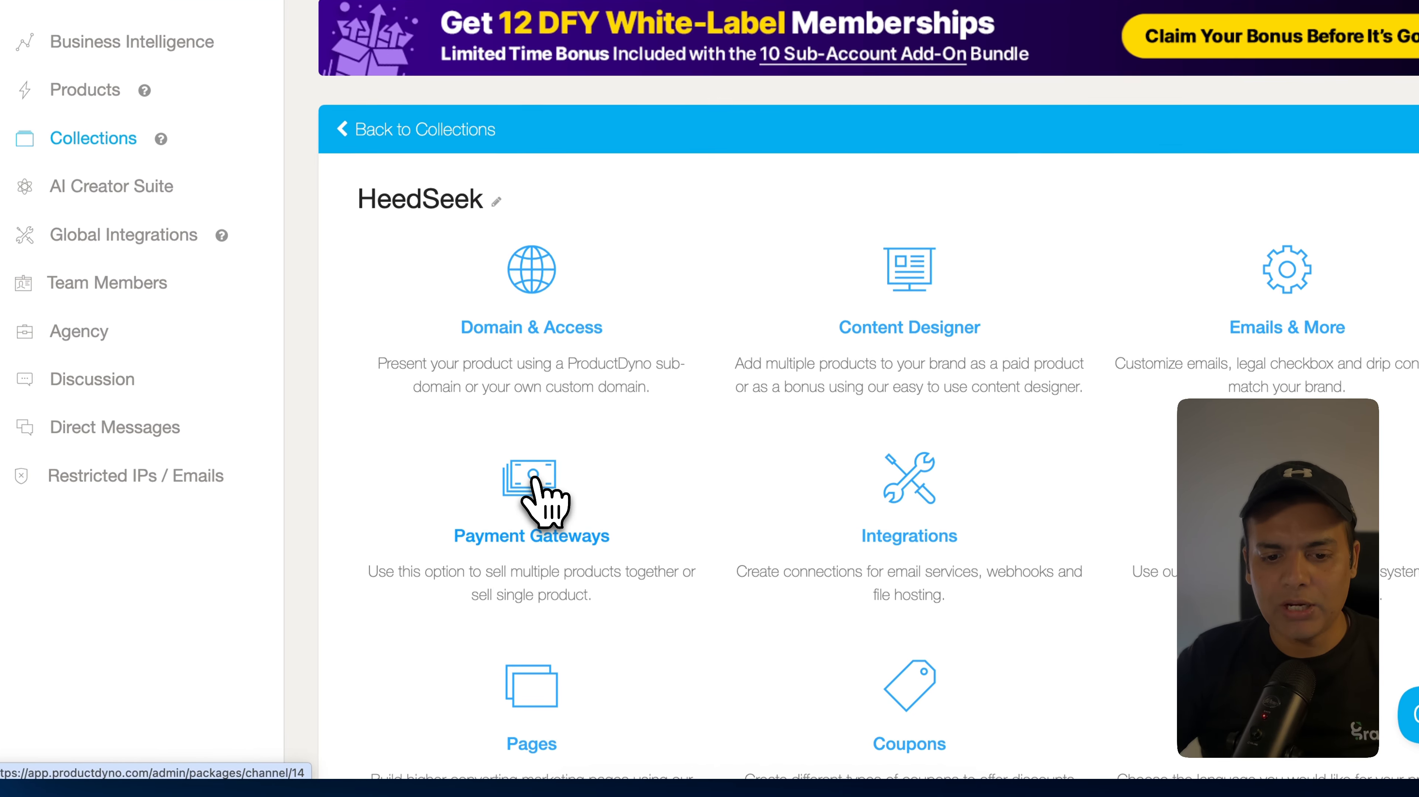
left_click(550, 499)
scroll(735, 413, "down", 3)
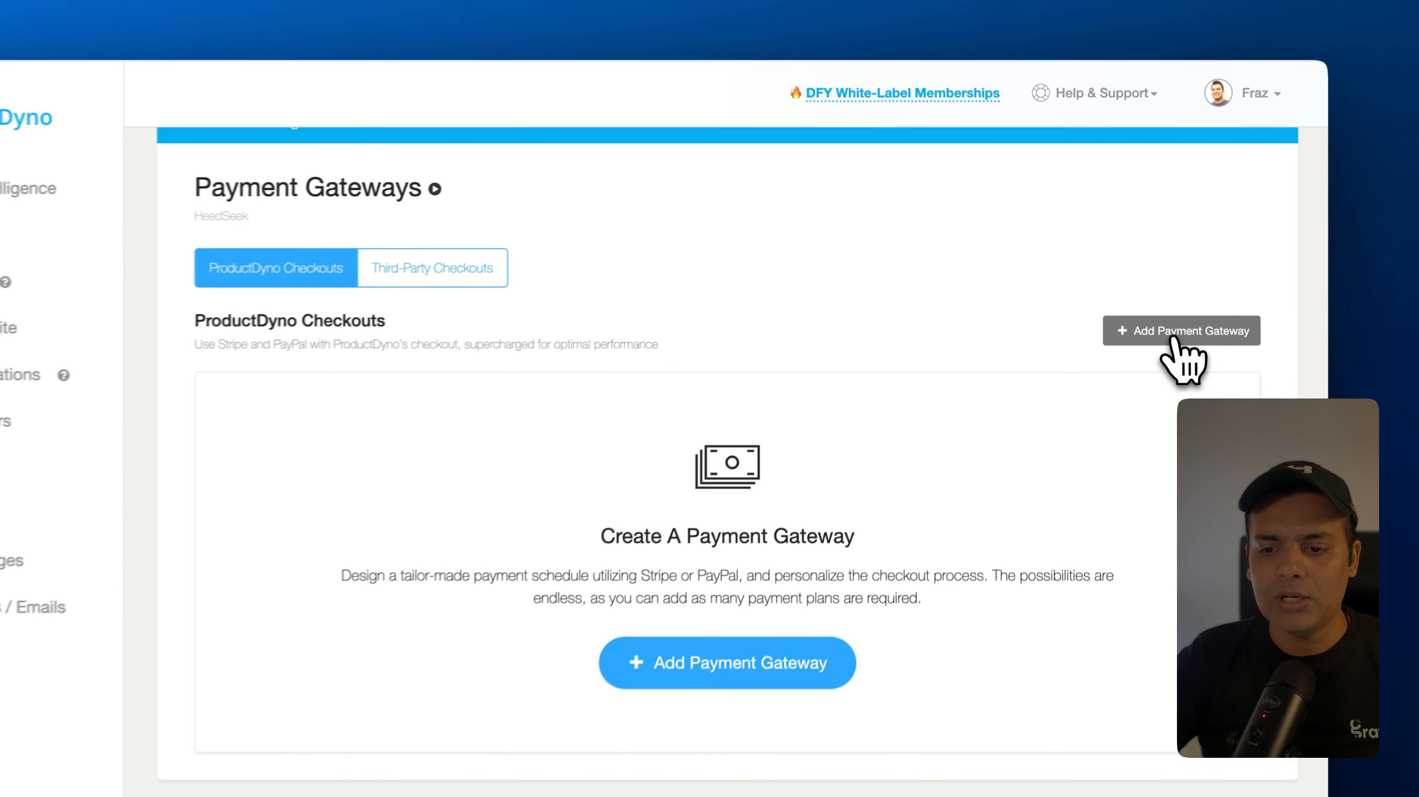
- Start a payment gateway titled "HeedSeek Access" that uses Stripe, with a one-time amount of 49 USD
left_click(1152, 289)
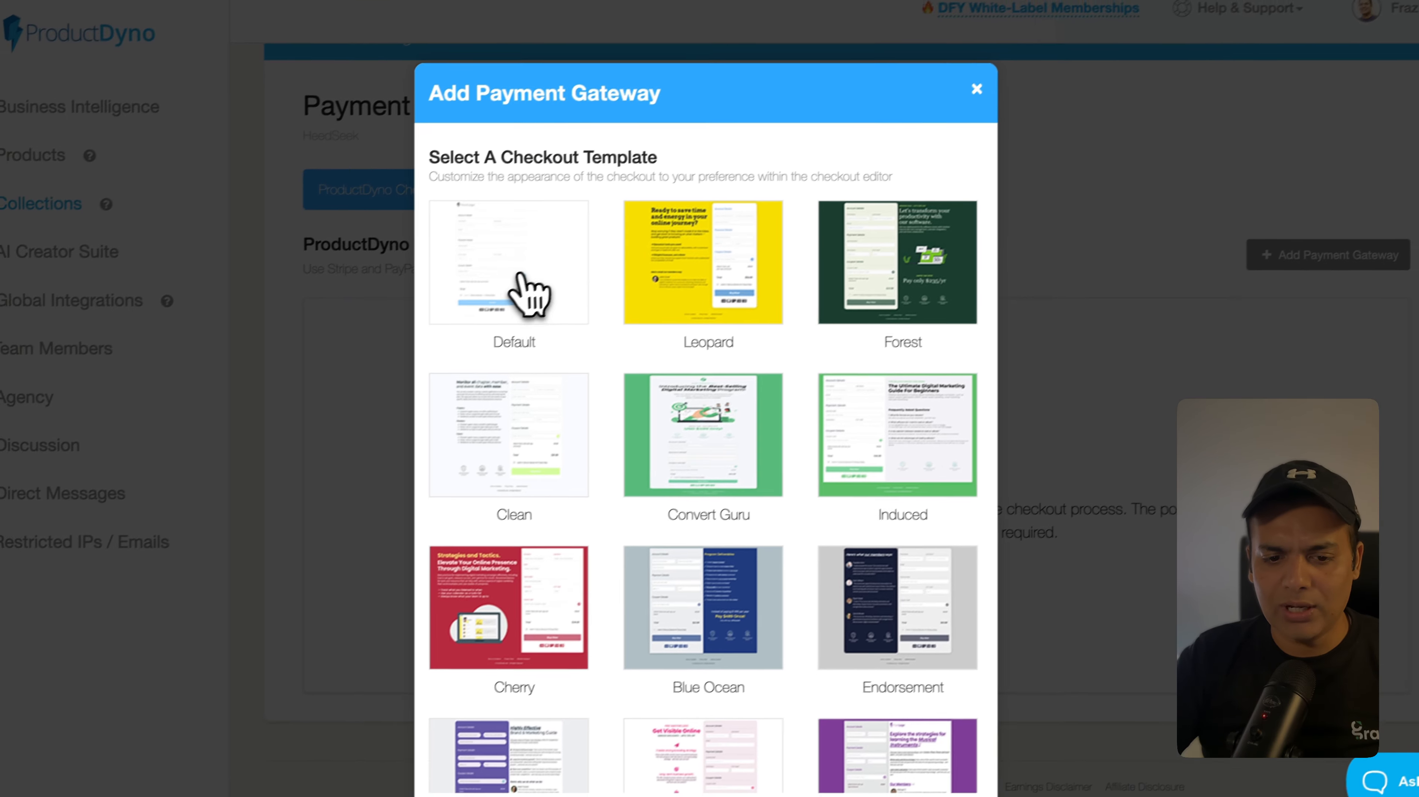
scroll(694, 424, "down", 5)
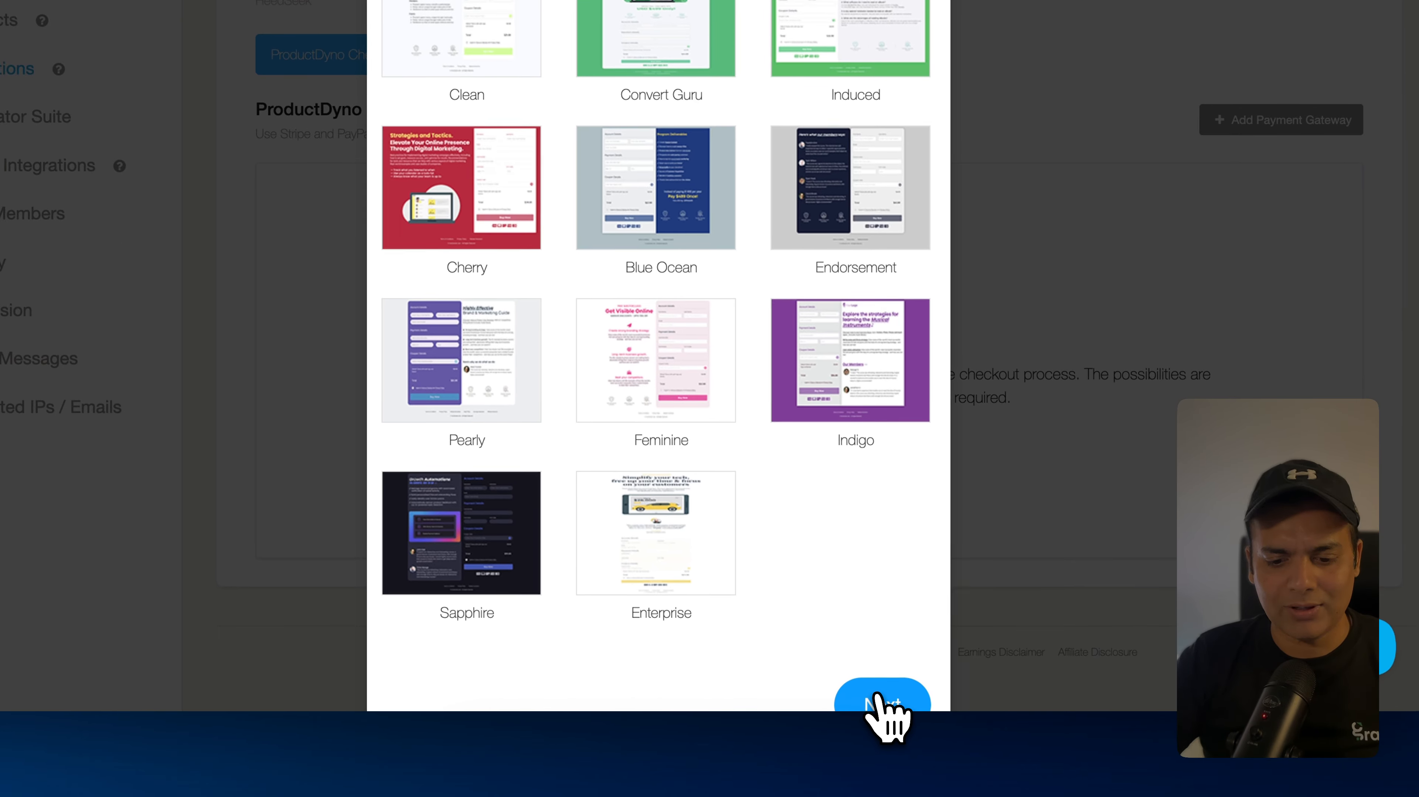
left_click(931, 787)
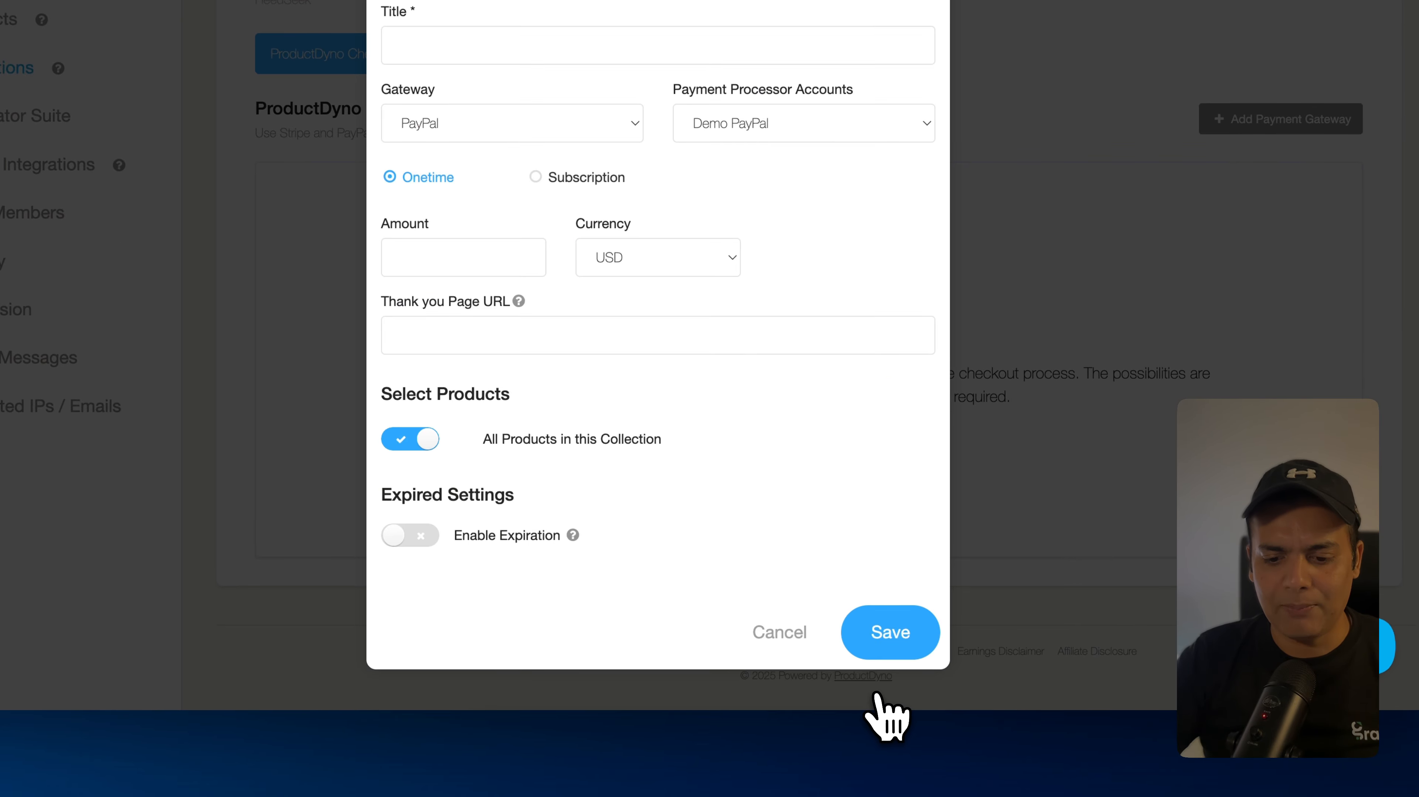
left_click(541, 152)
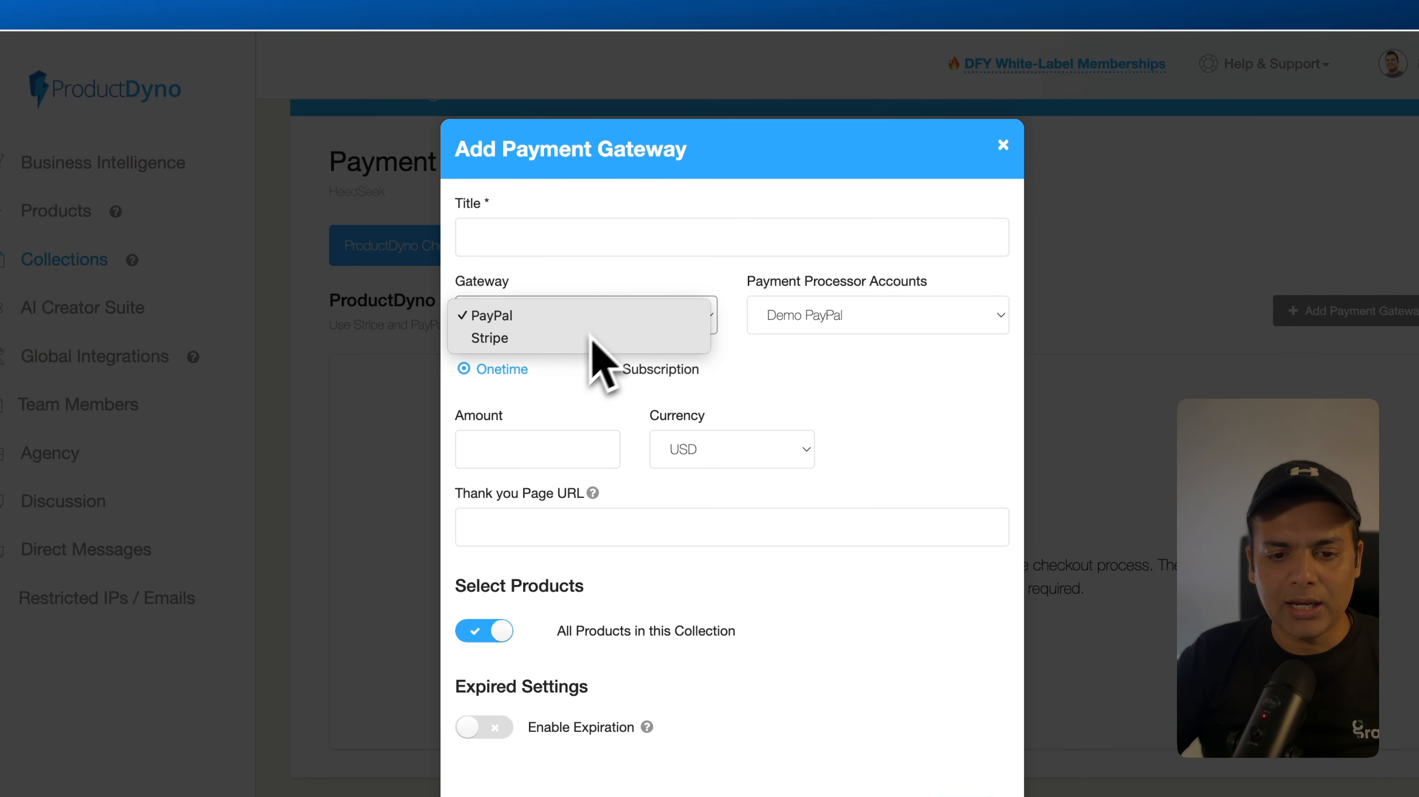
left_click(574, 341)
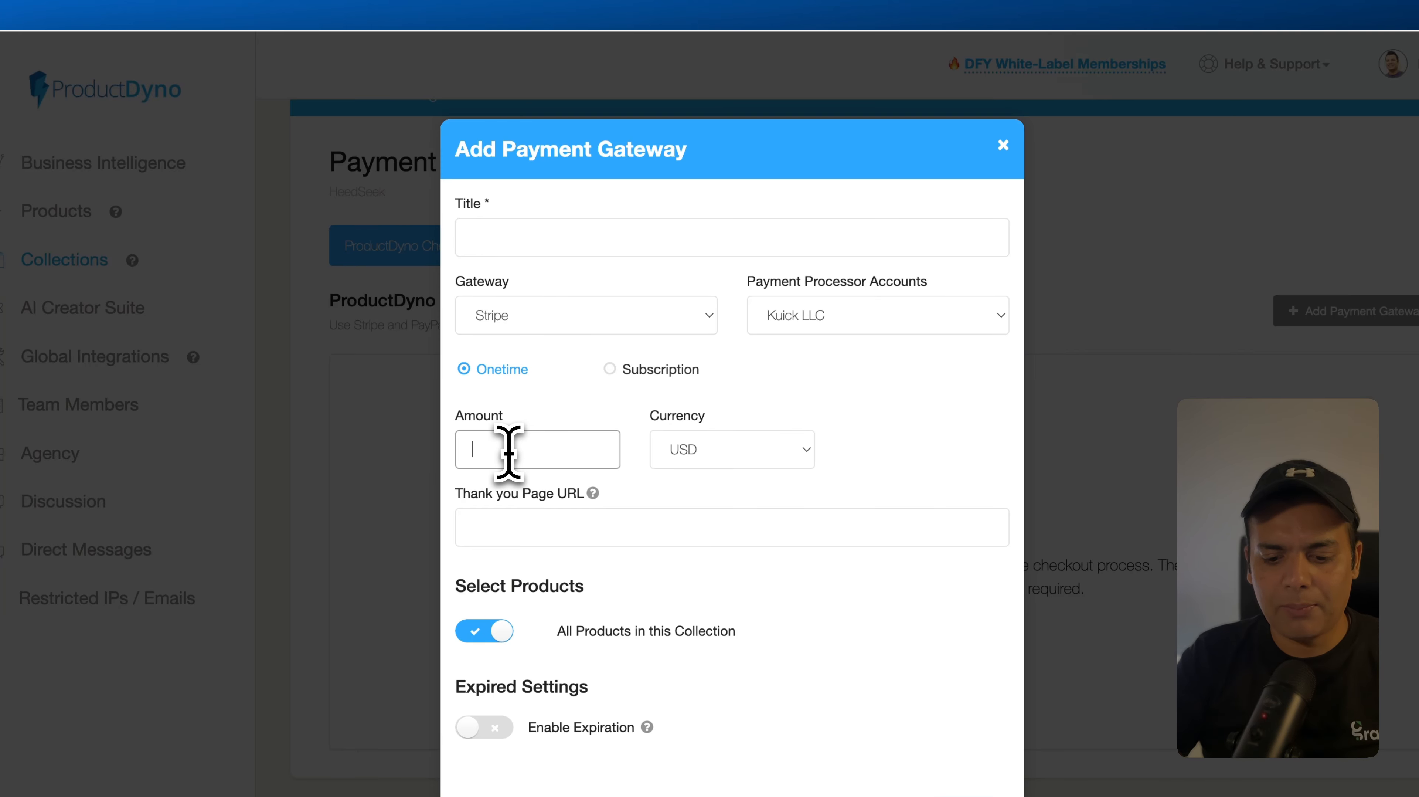
left_click(589, 240)
type("Heed")
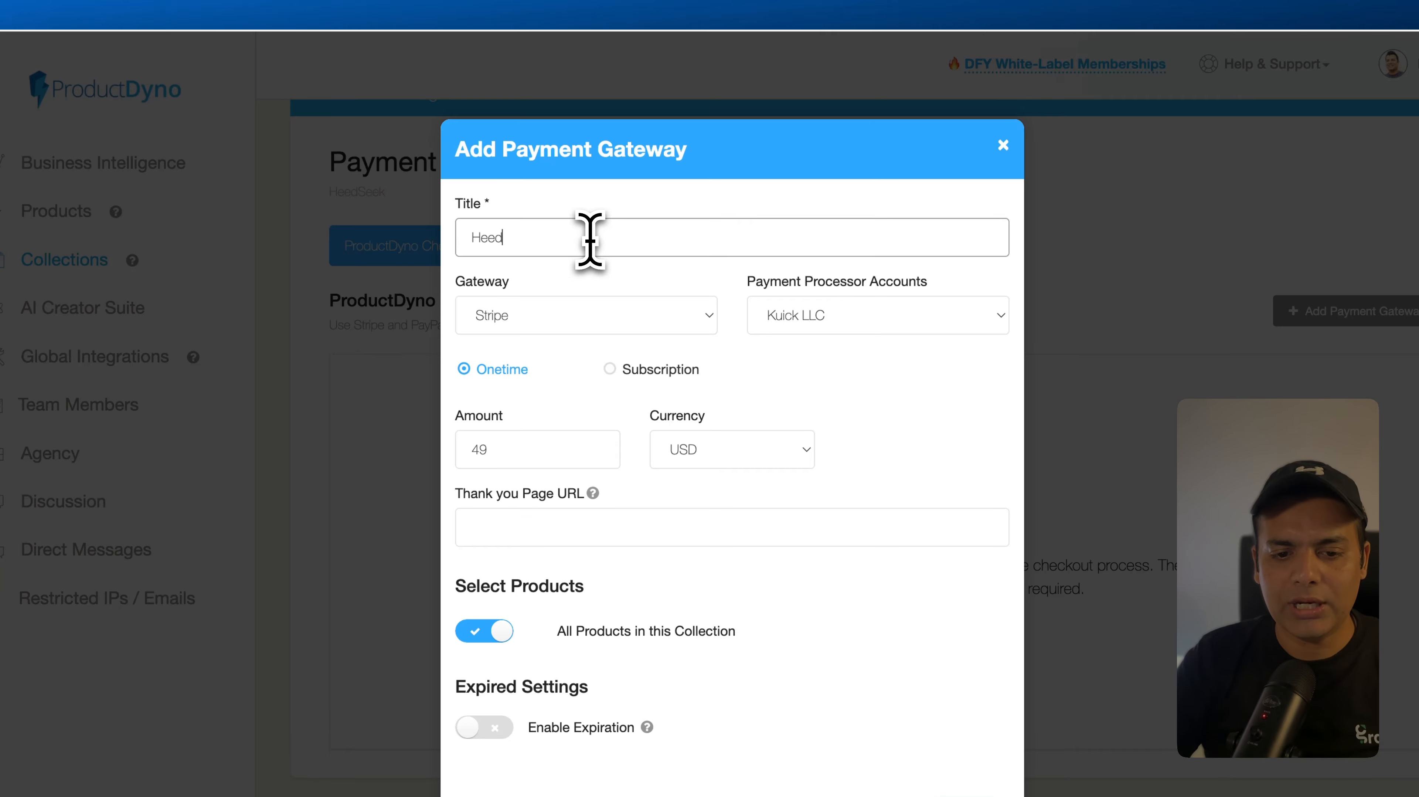
type(" Main Ac")
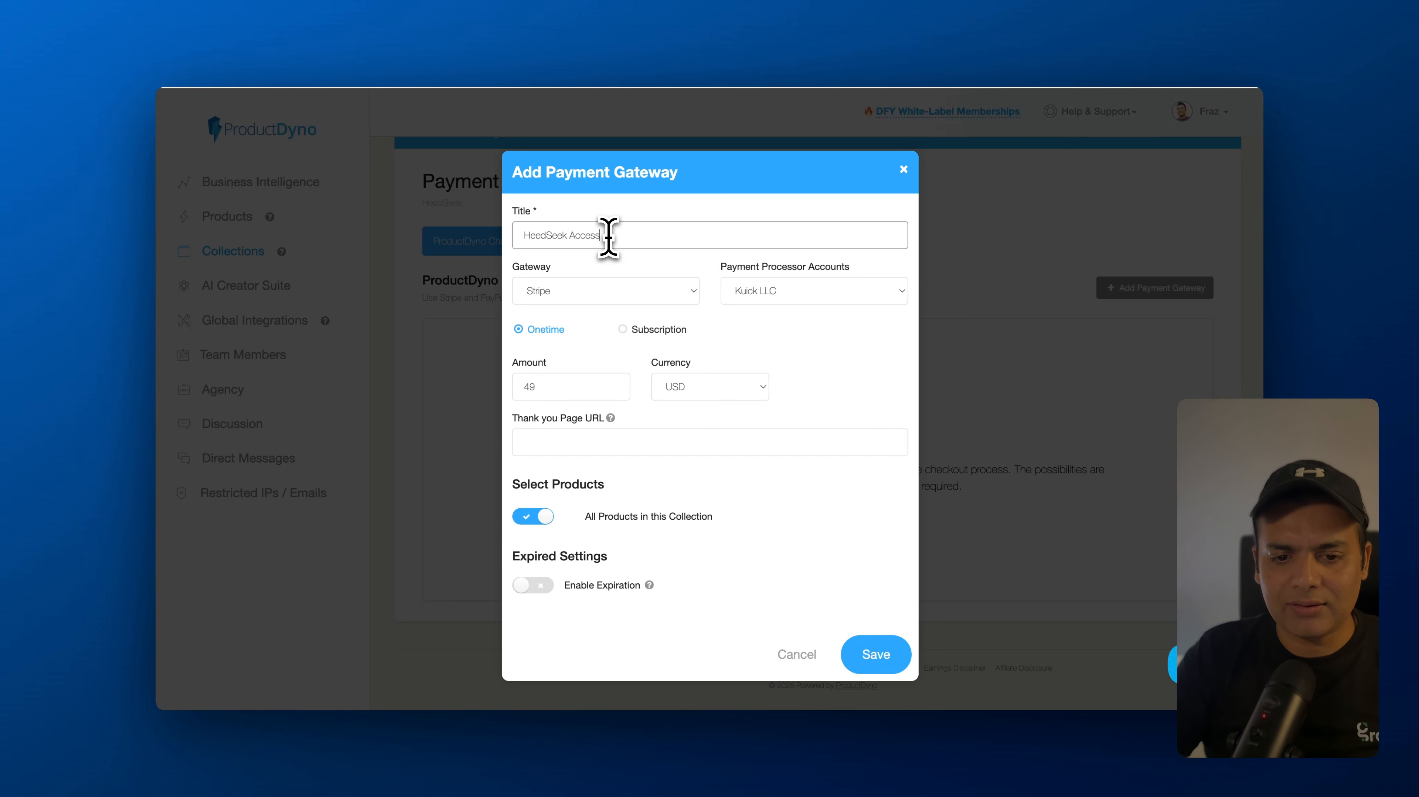
- Copy the Extended Access Sales Page URL from the collection's pages and enter it as the gateway's thank-you page URL
left_click(646, 442)
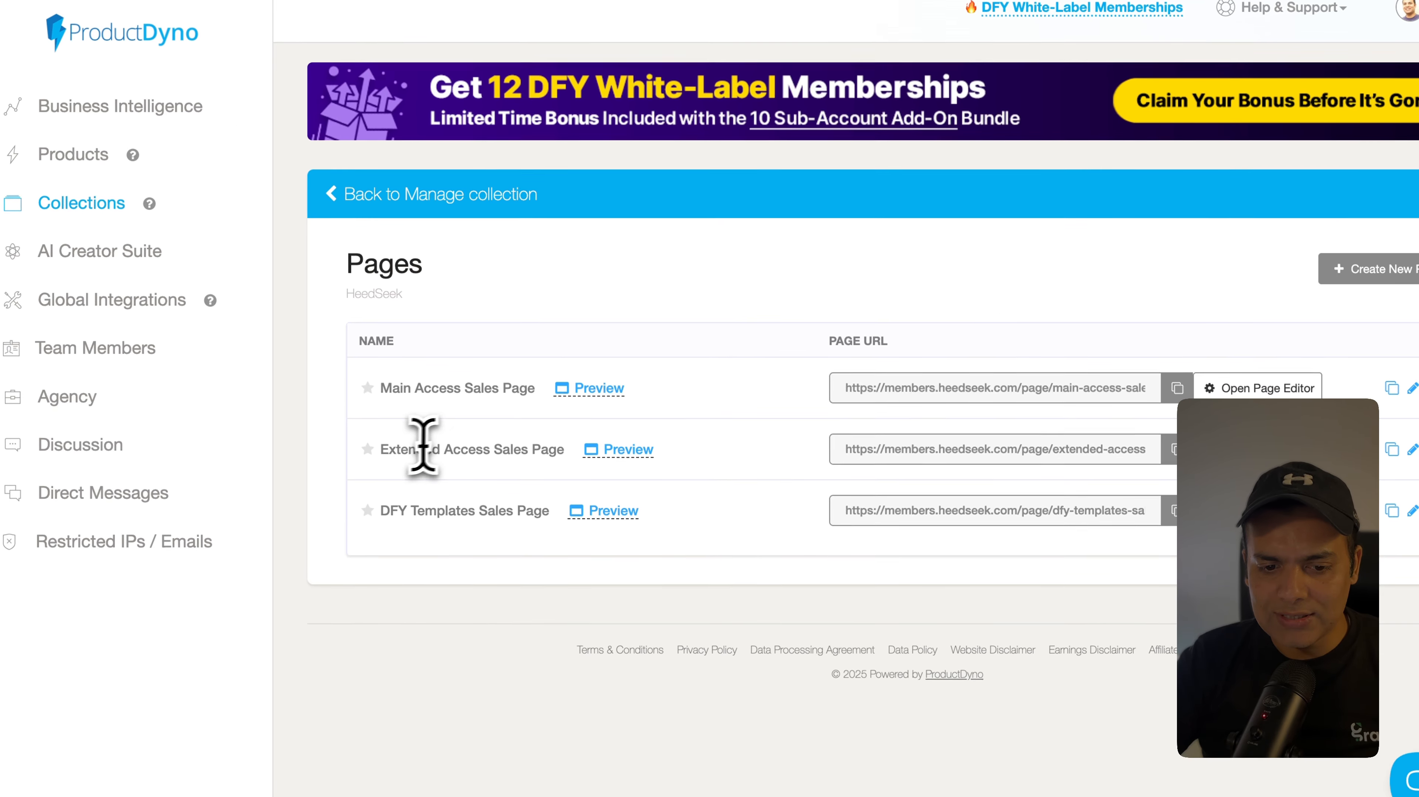
left_click_drag(377, 449, 586, 446)
left_click(1178, 452)
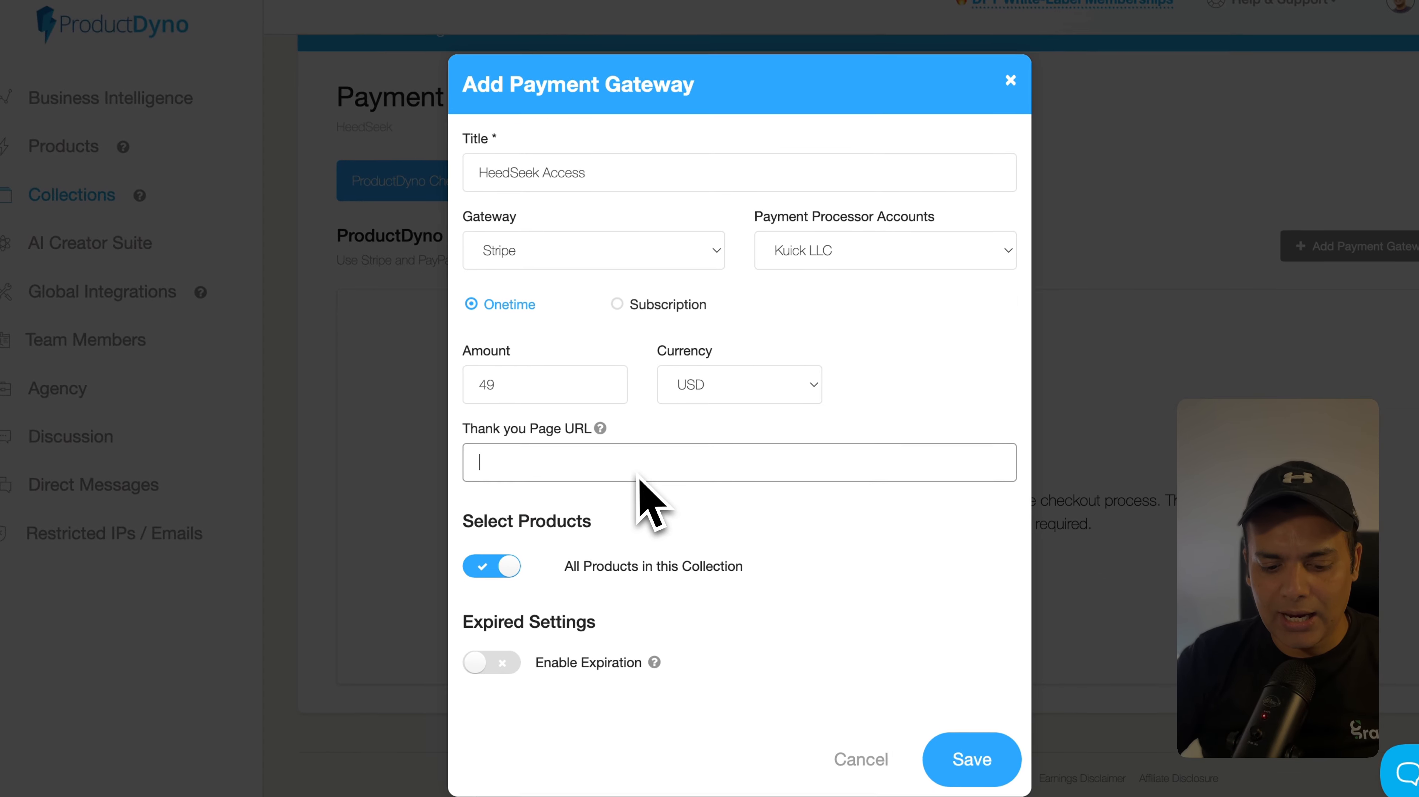
key("super+v")
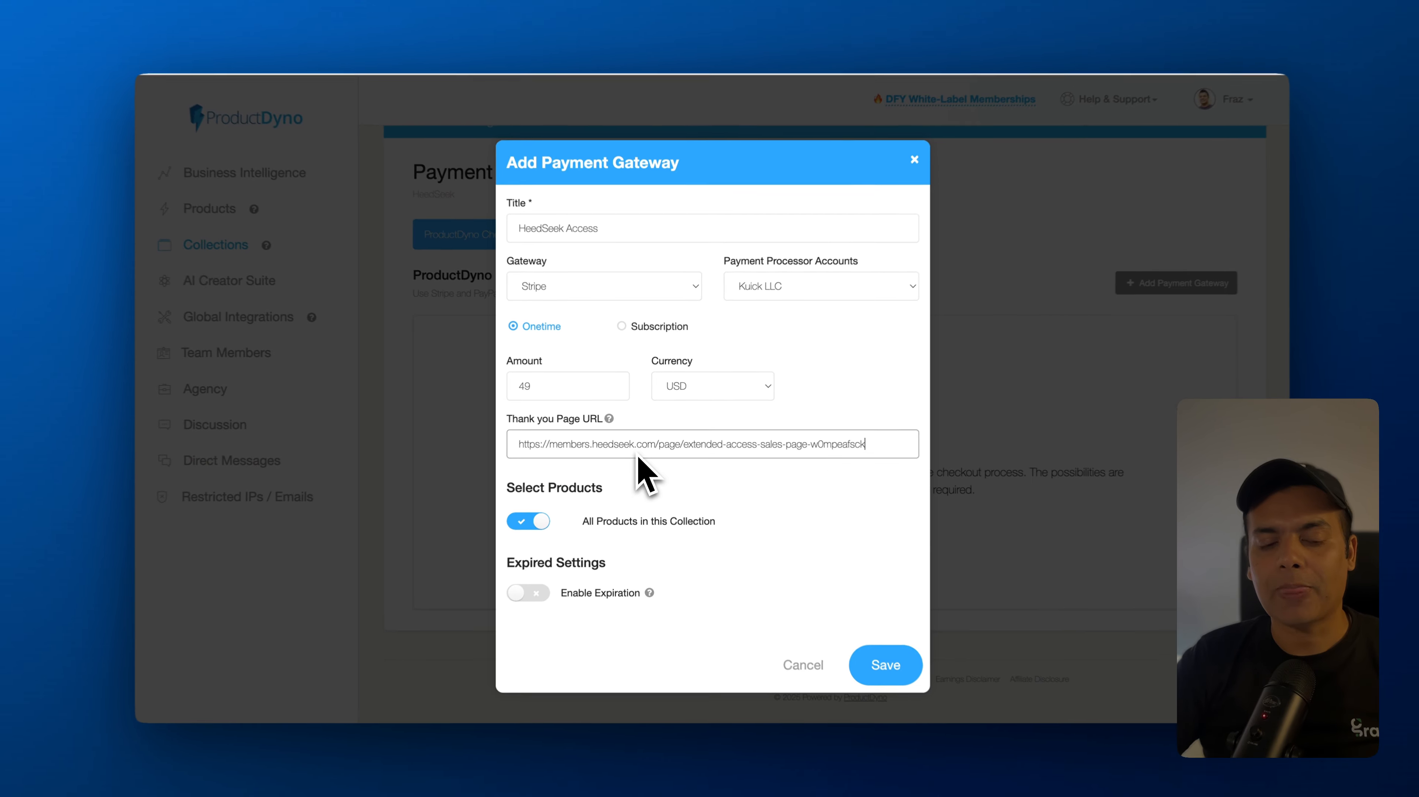
- Limit the HeedSeek Access gateway to the HeedSeek Main product only and save it
left_click(539, 517)
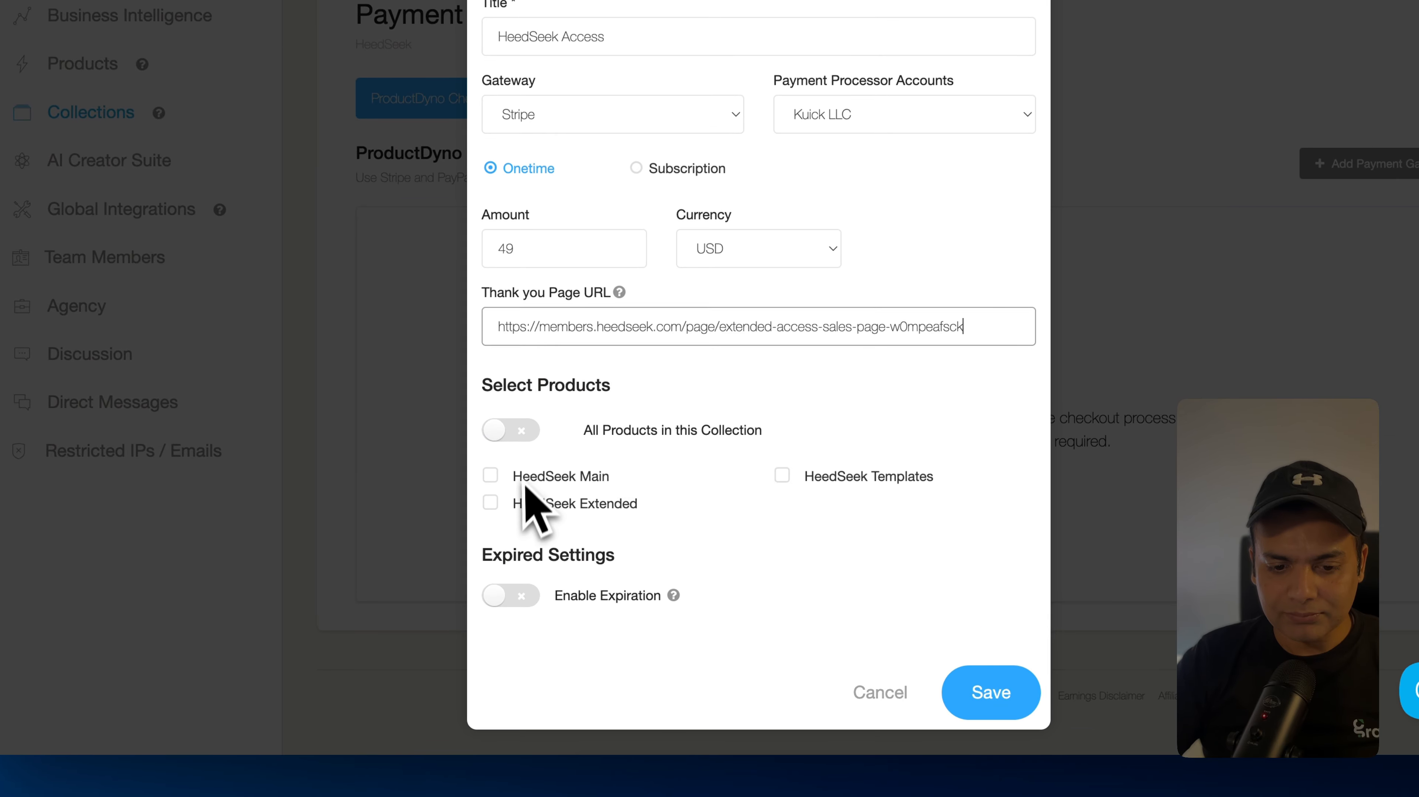
left_click(492, 478)
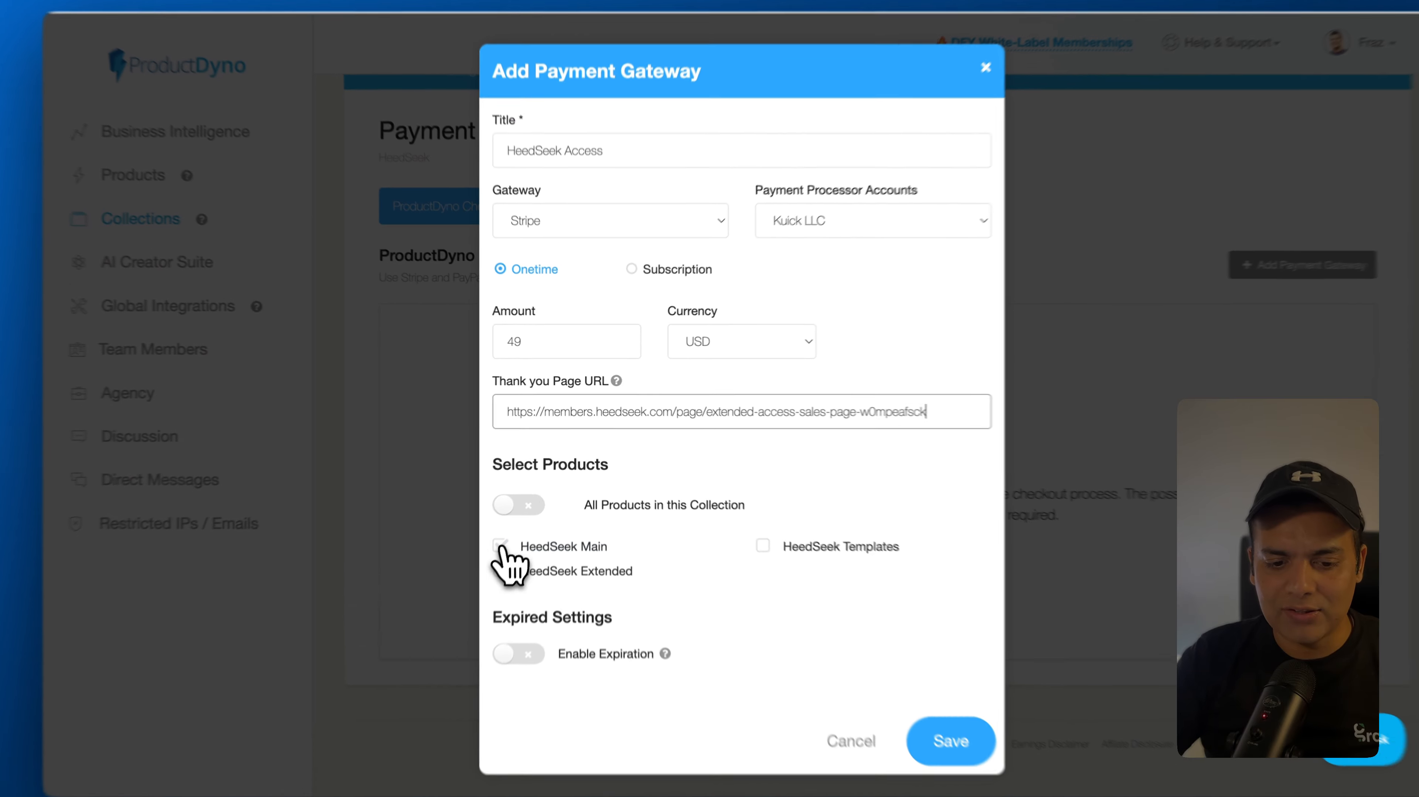
left_click(518, 509)
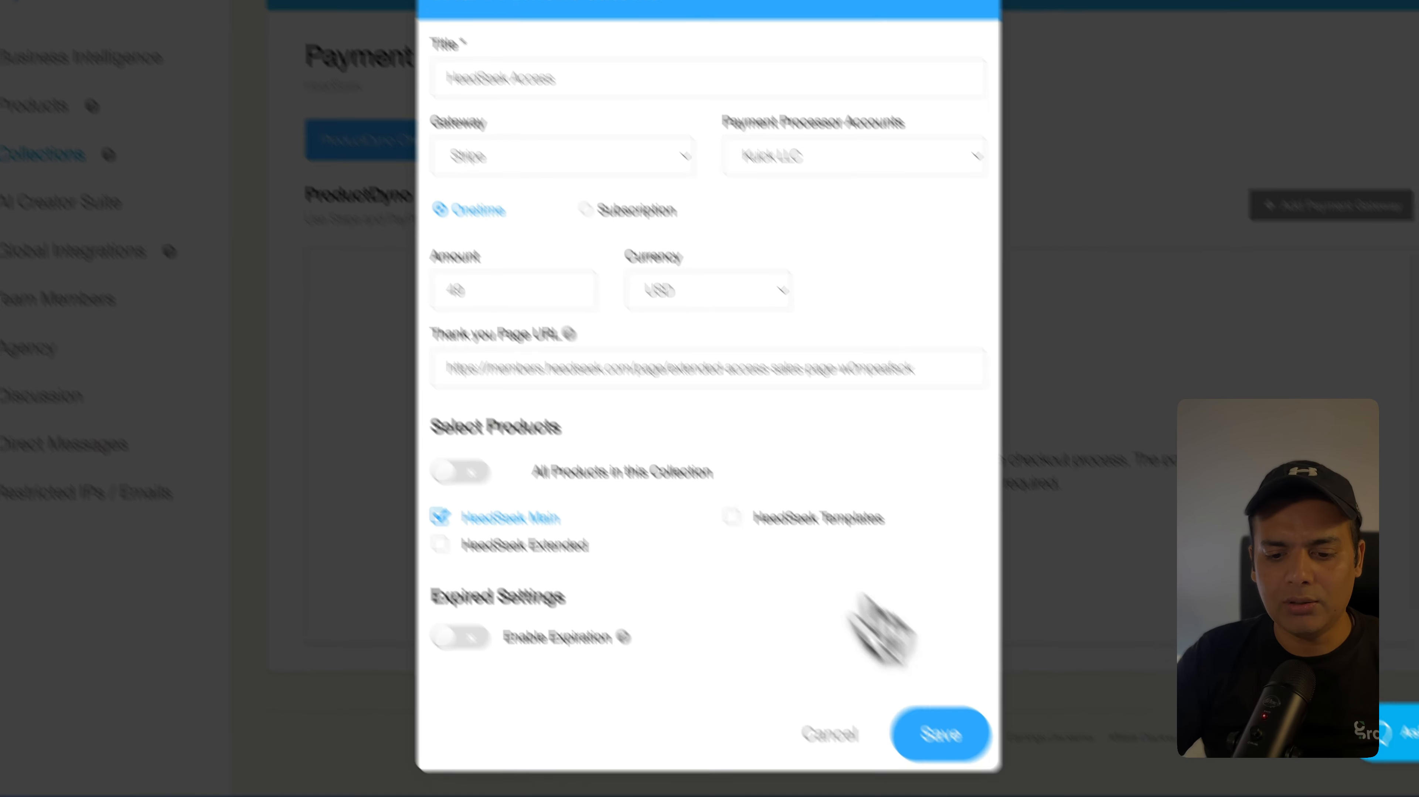
left_click(991, 783)
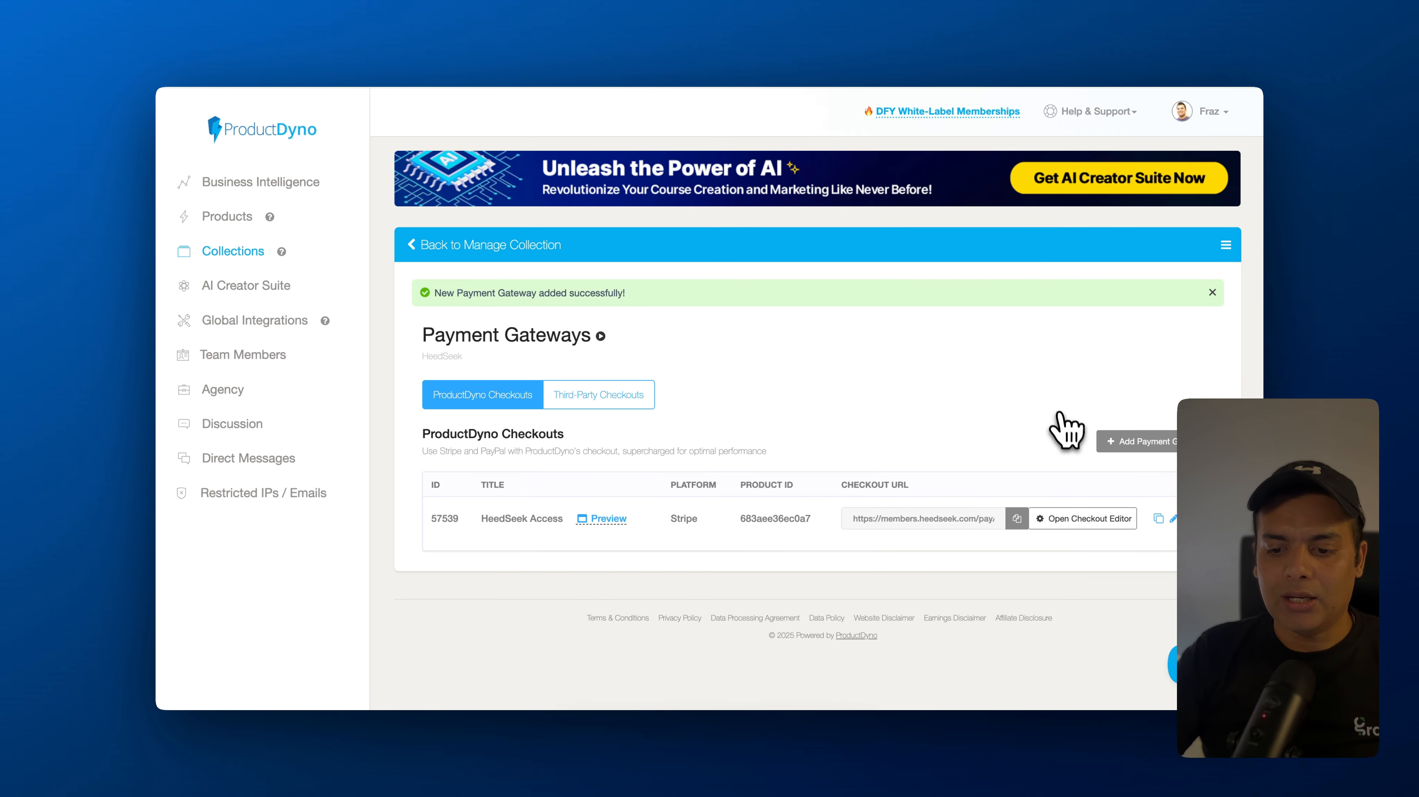
scroll(1067, 433, "down", 2)
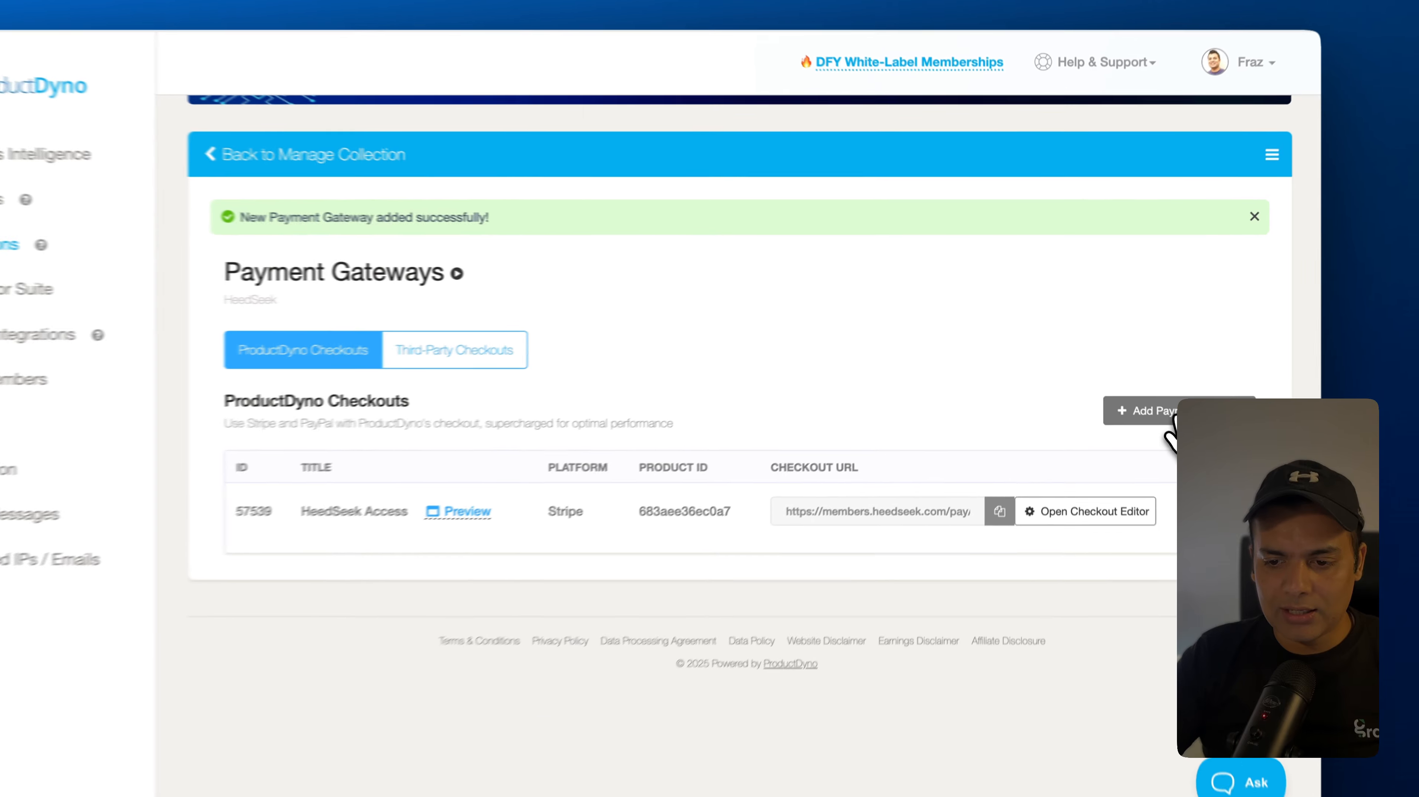
left_click(1138, 381)
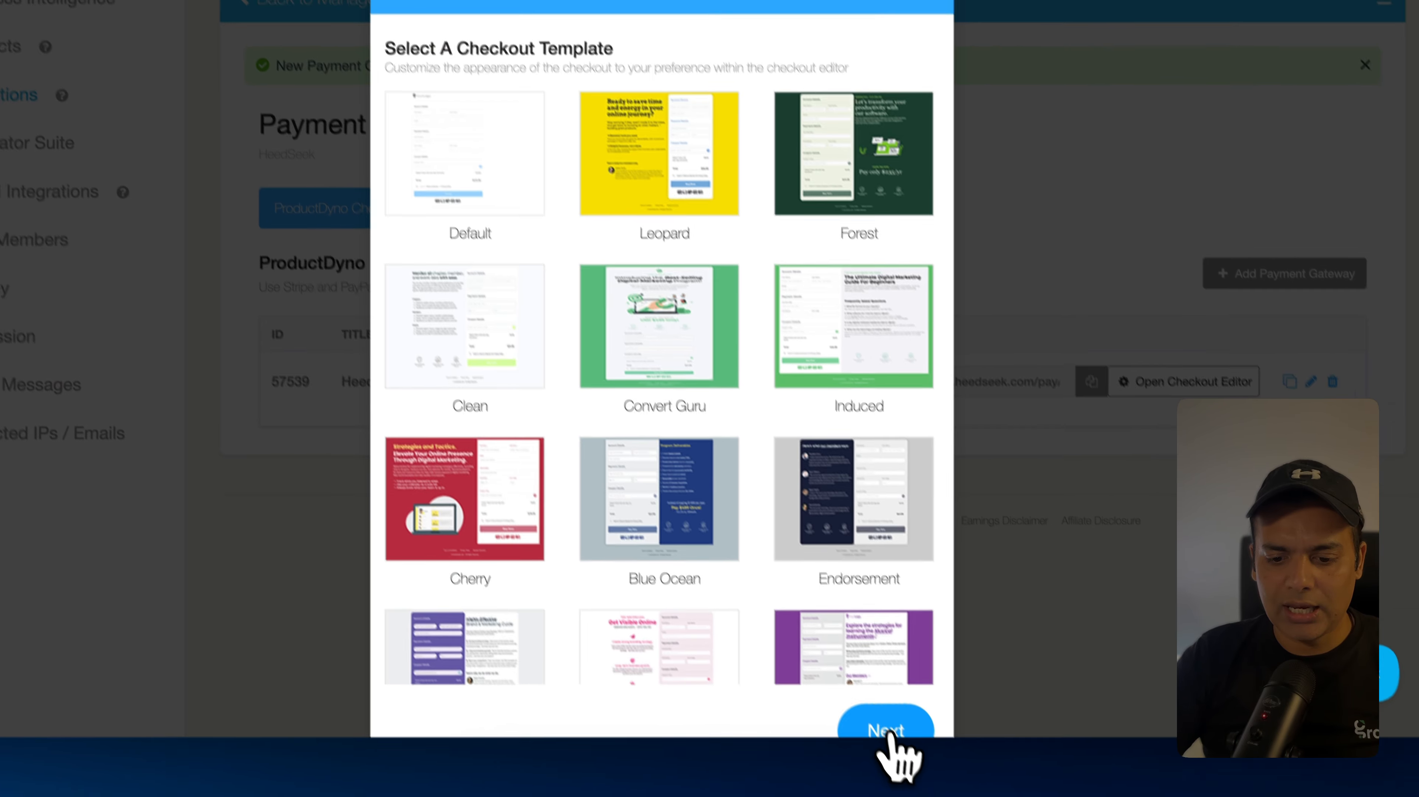
left_click(873, 701)
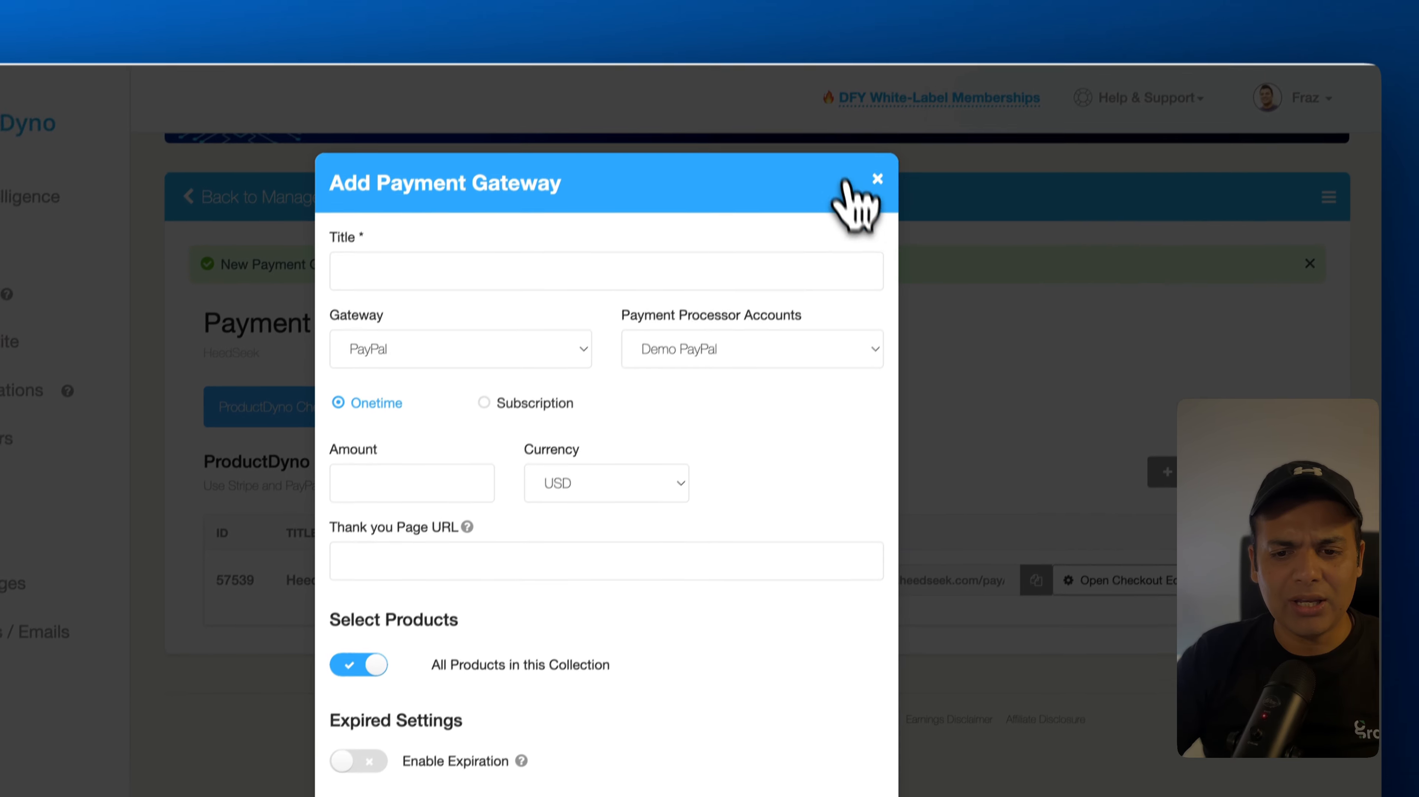
left_click(871, 199)
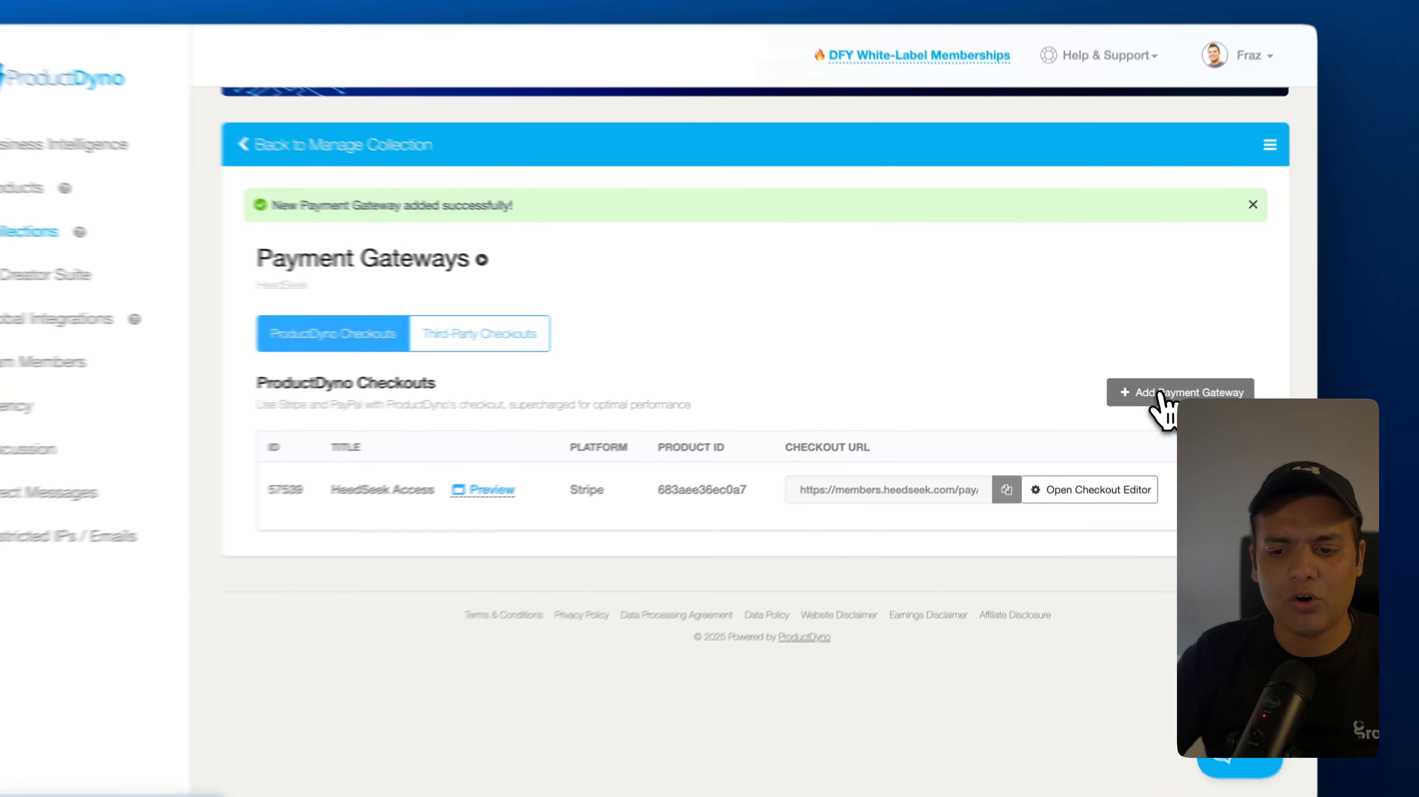
- Start a payment gateway titled "HeedSeek Extended Version" that uses Stripe, with a one-time amount of 99 USD
left_click(1163, 379)
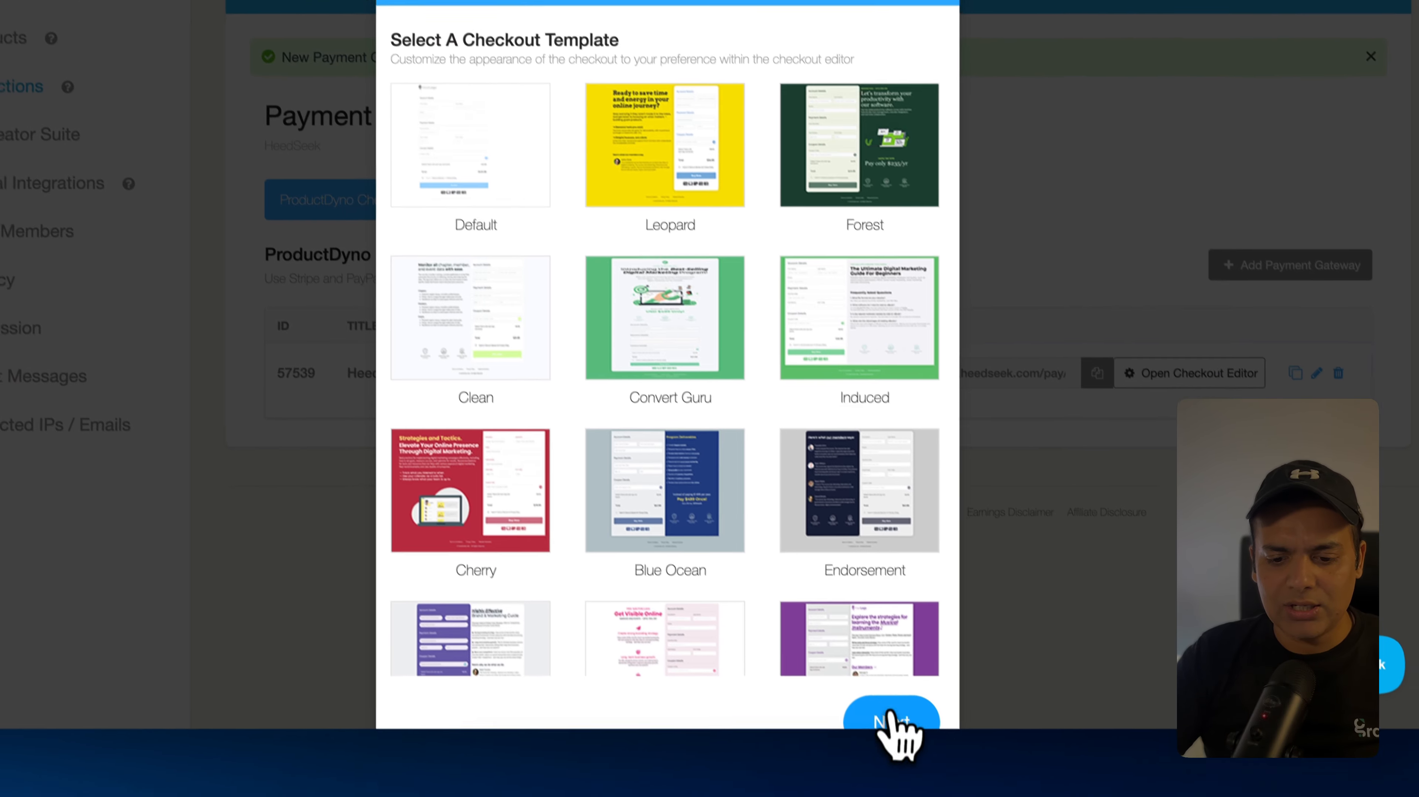
left_click(931, 794)
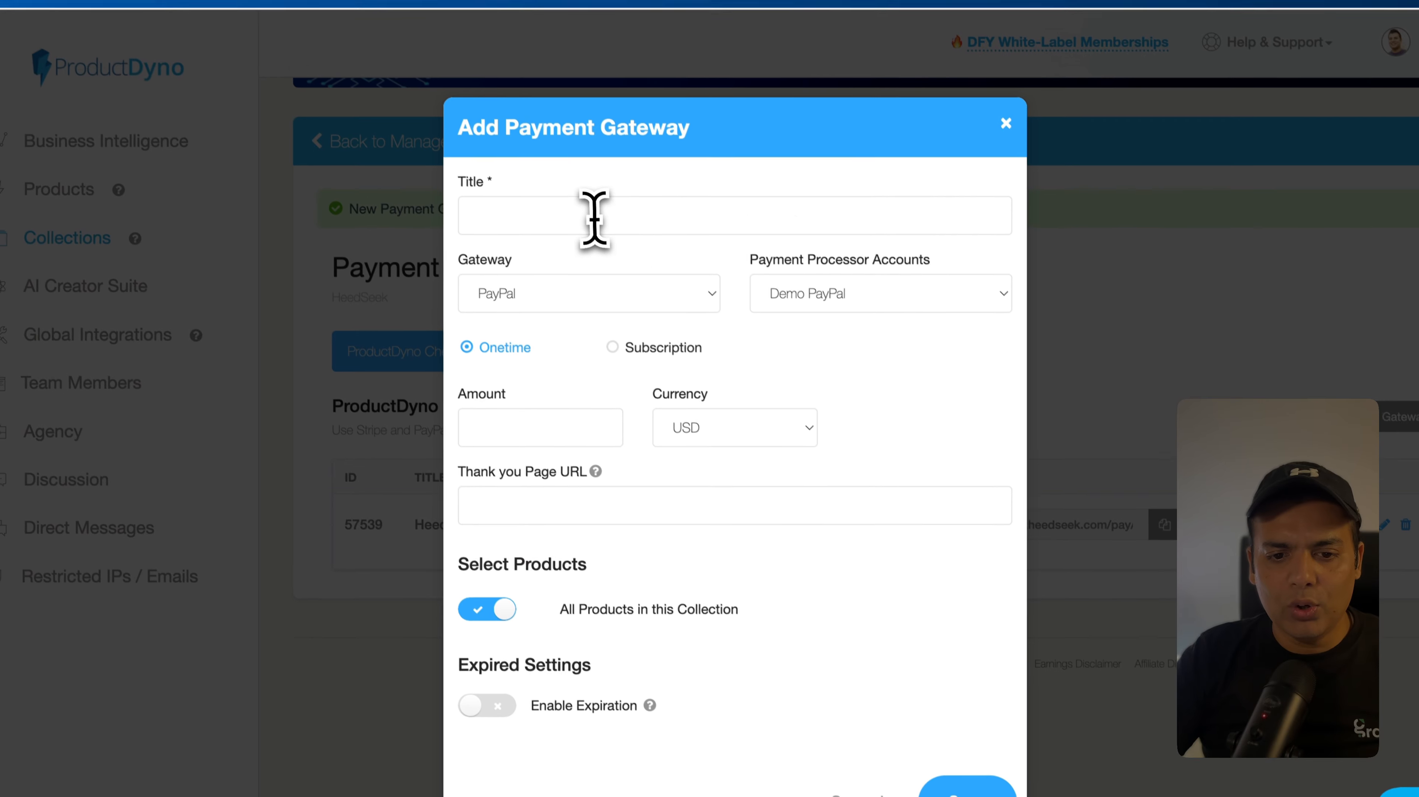
left_click(555, 134)
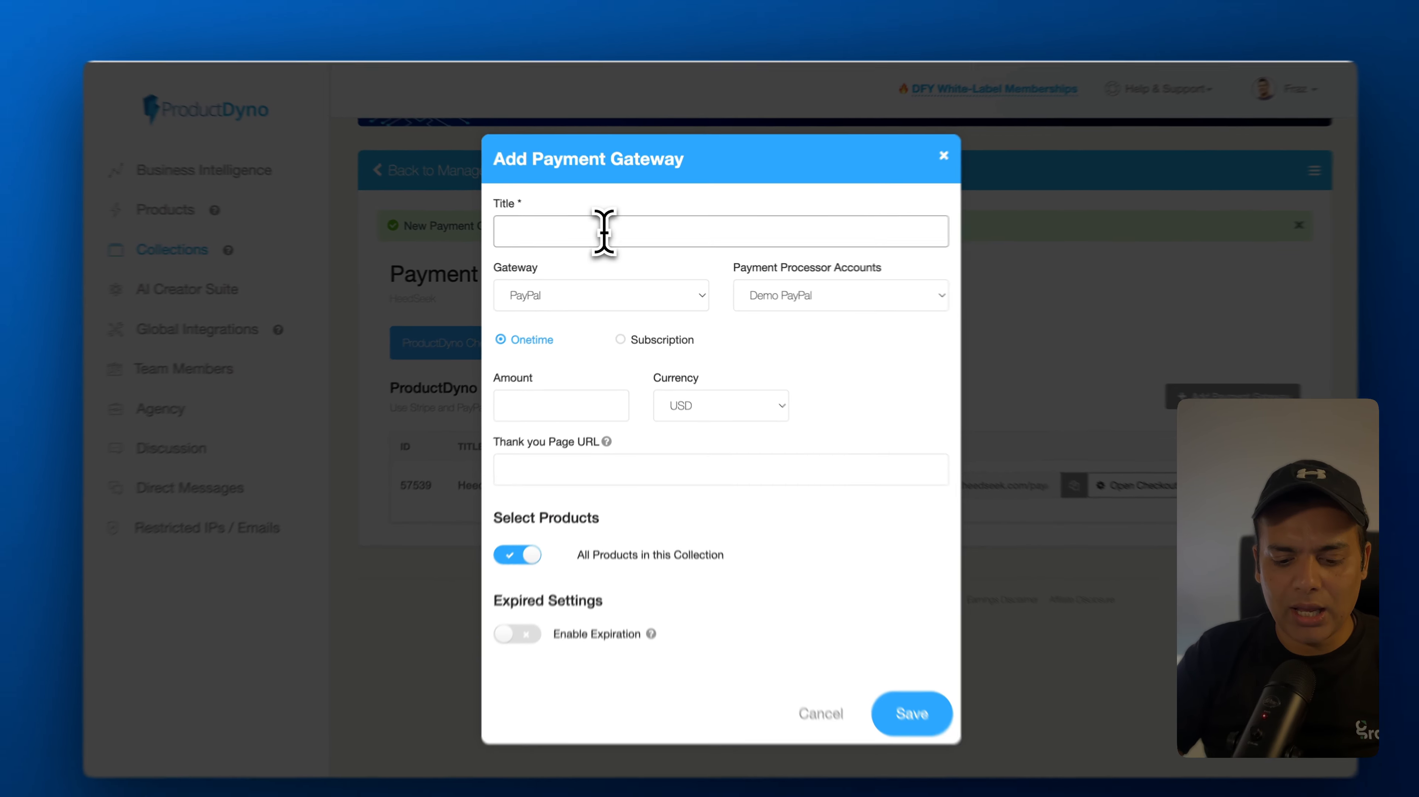
type("HeedSeek Extended Version")
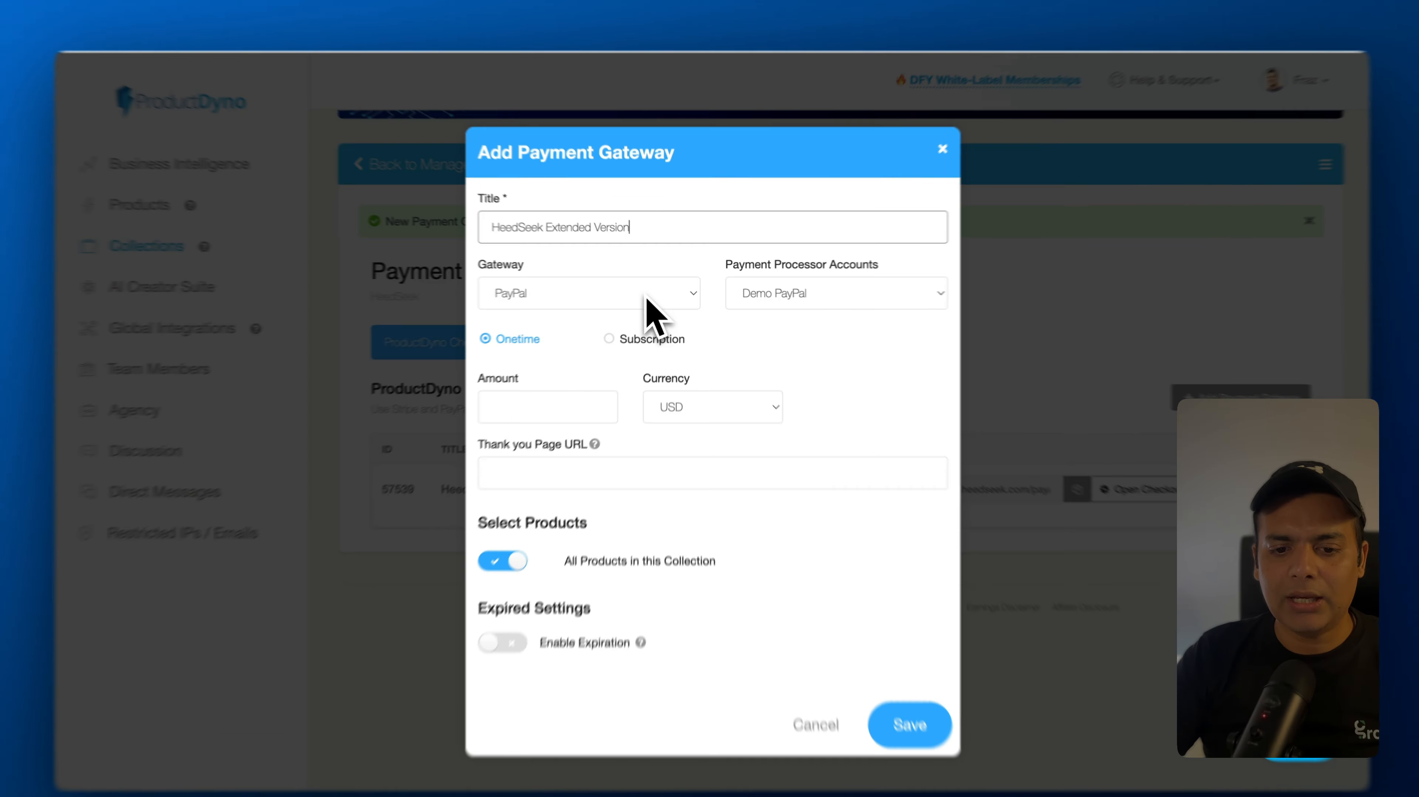
left_click(658, 293)
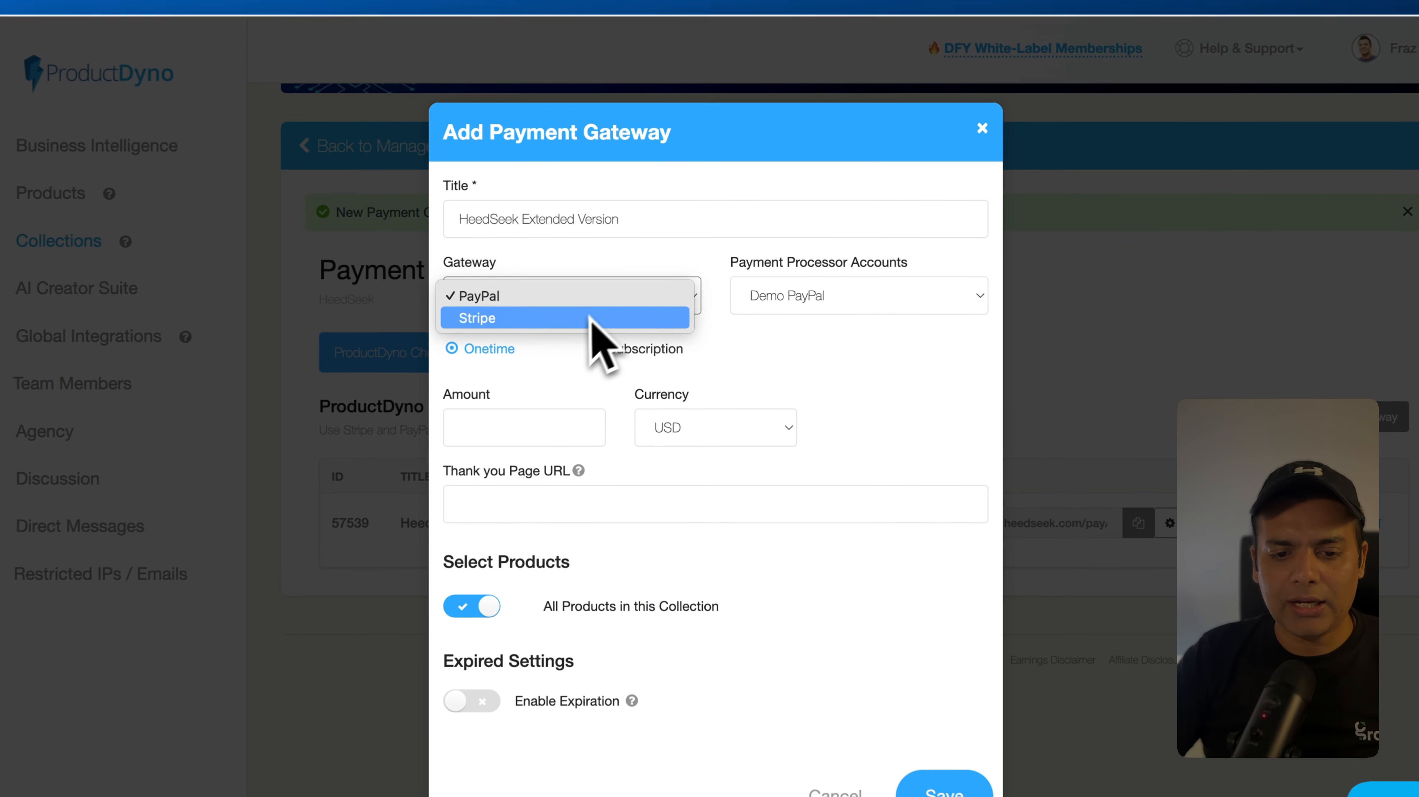
left_click(667, 306)
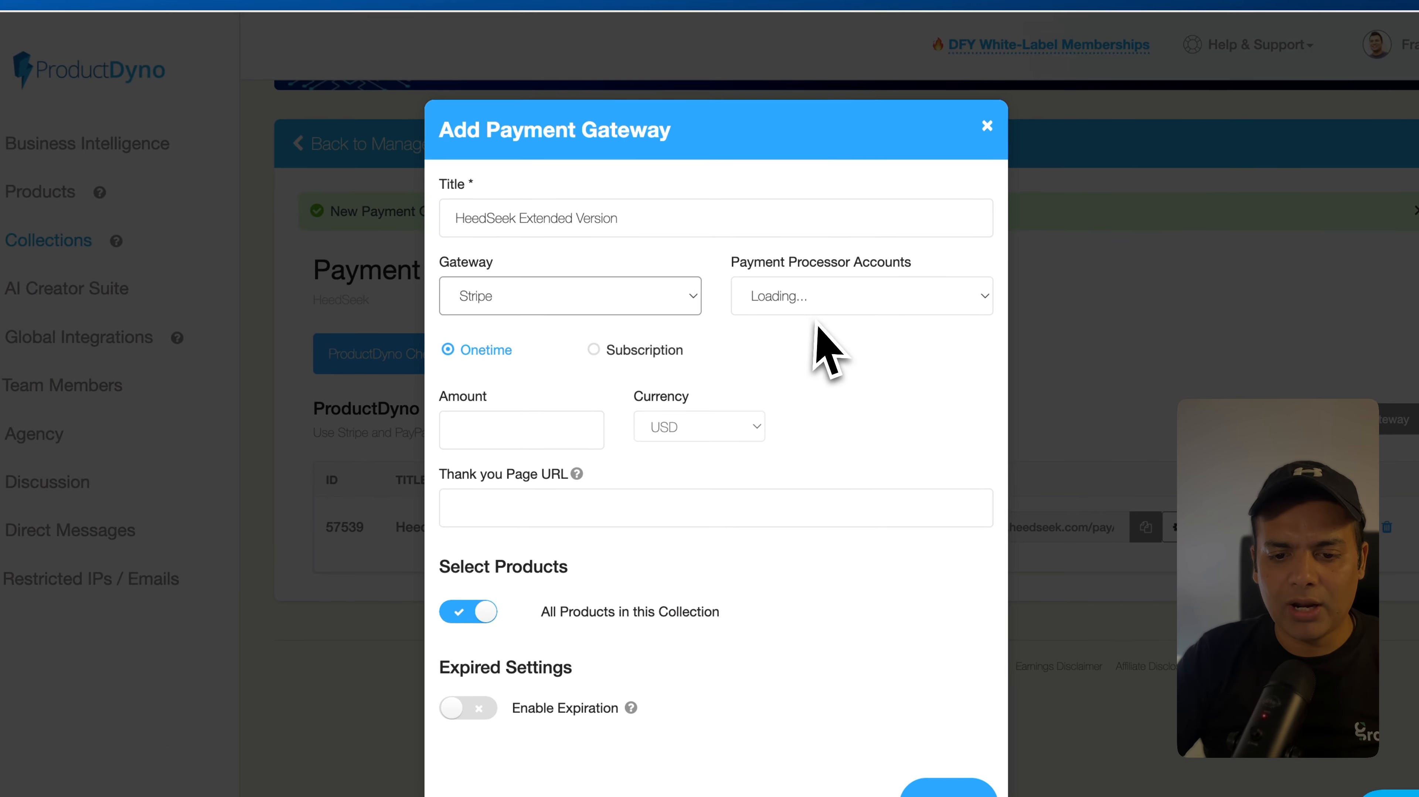
left_click(549, 430)
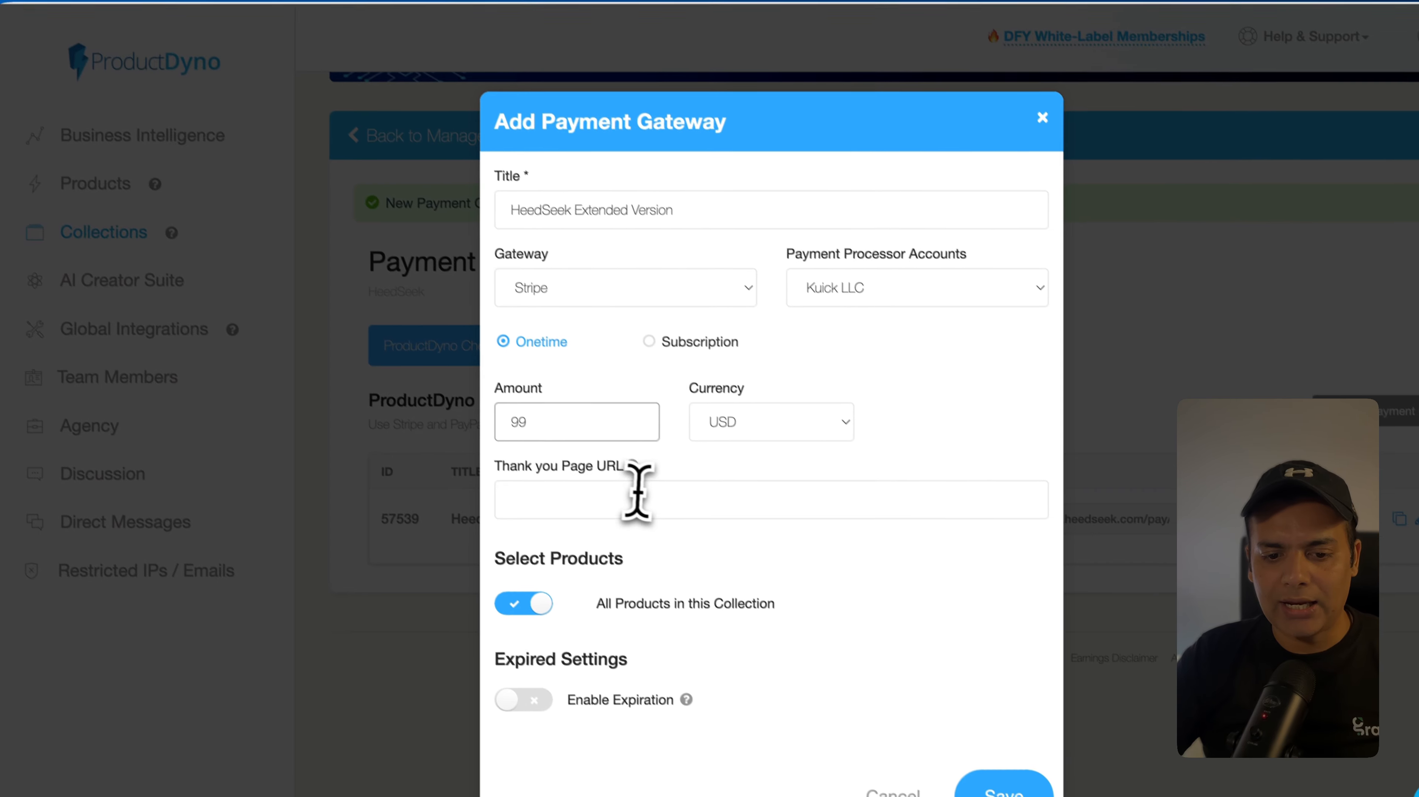
left_click(638, 491)
type("https://members.heedseek.com/page/dfy-templates-sales-page-6npwxfgfic")
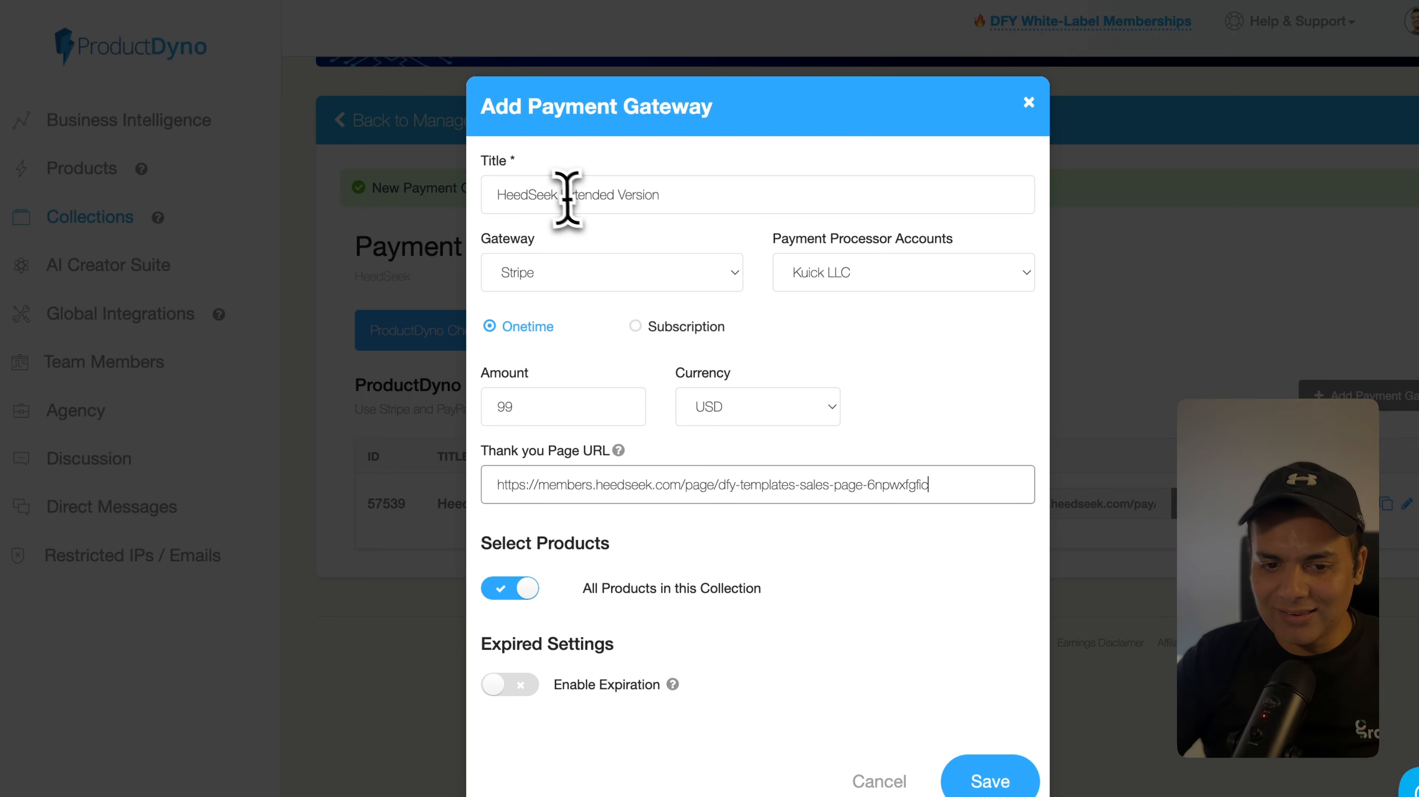
left_click_drag(561, 194, 714, 194)
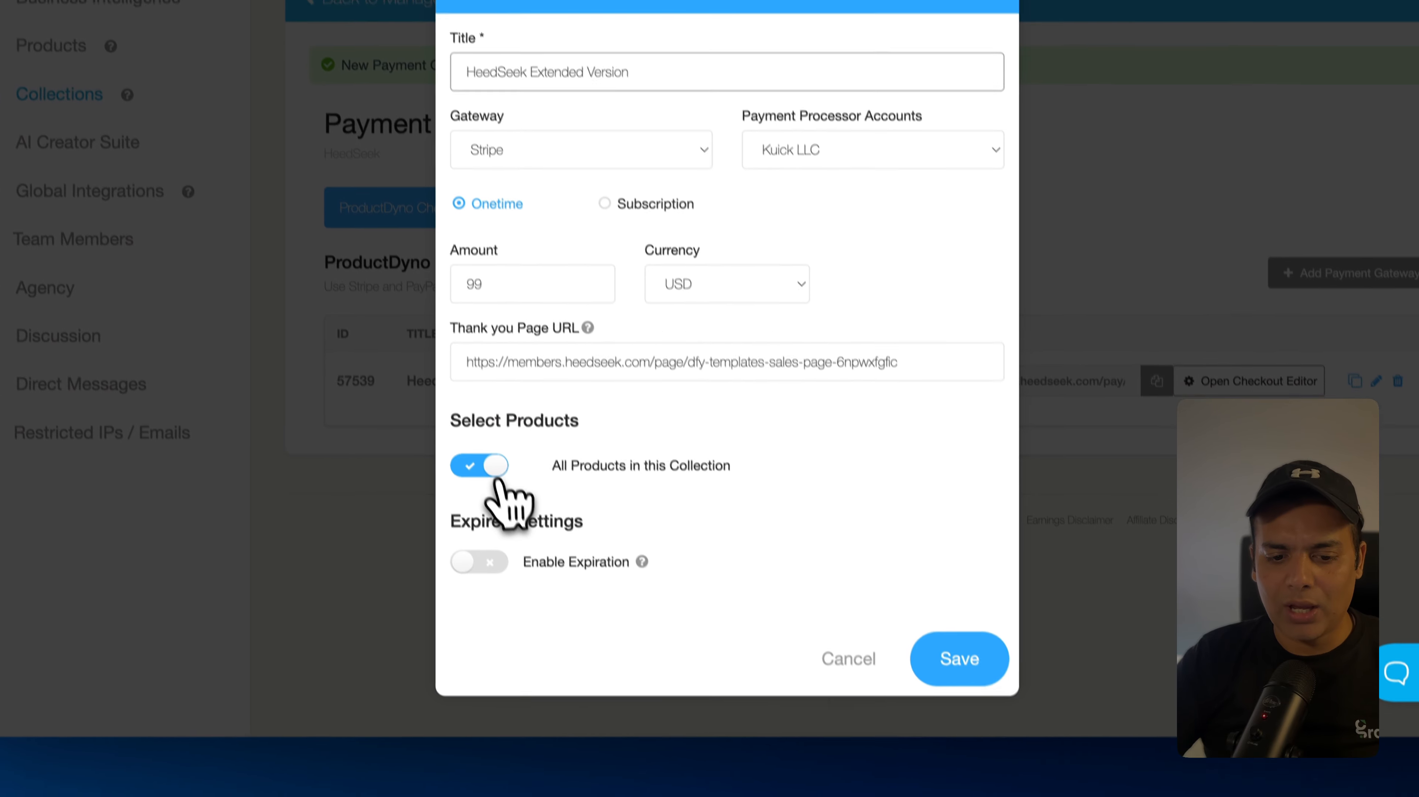
- Limit the Extended Version gateway to the HeedSeek Extended product only and save it
left_click(516, 587)
scroll(544, 440, "down", 1)
left_click(452, 459)
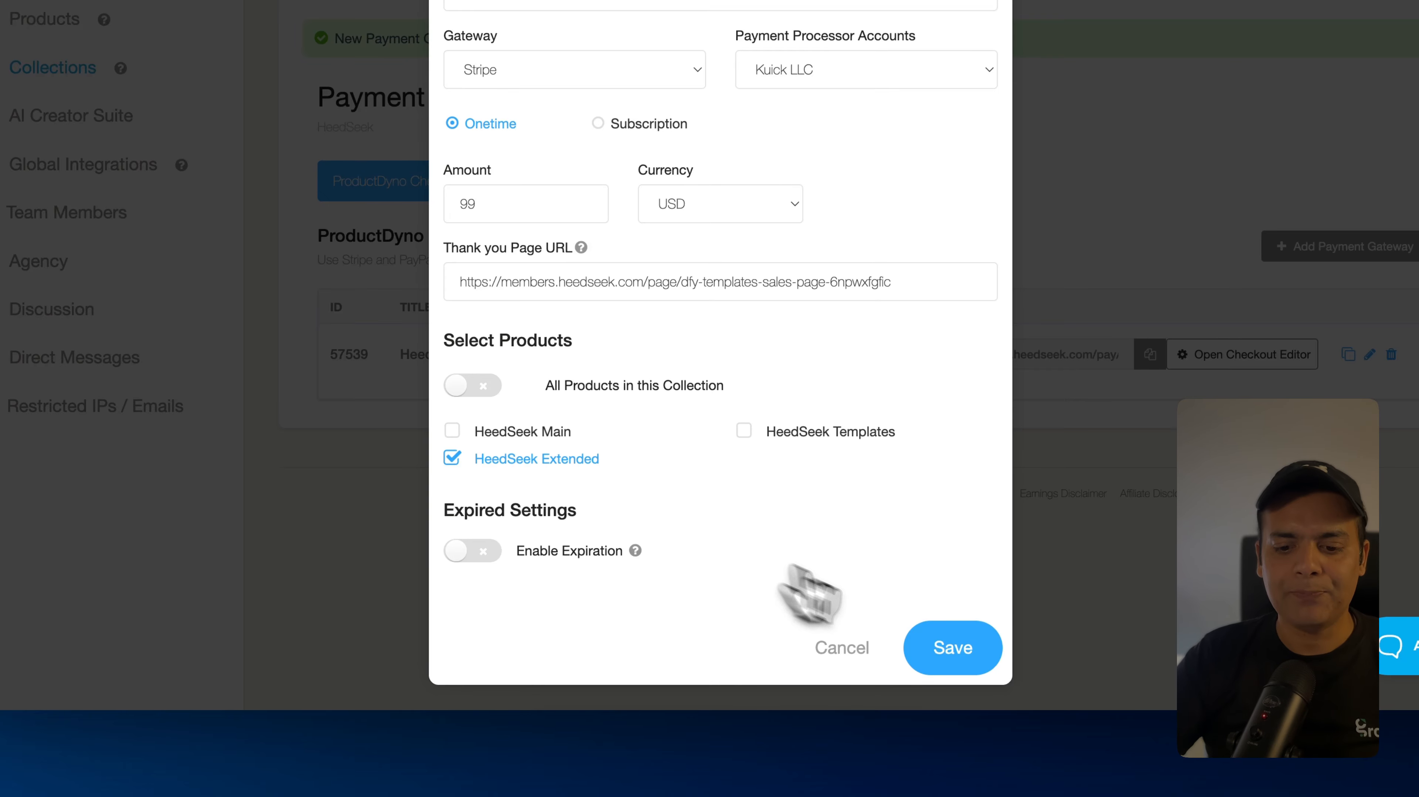
left_click(945, 648)
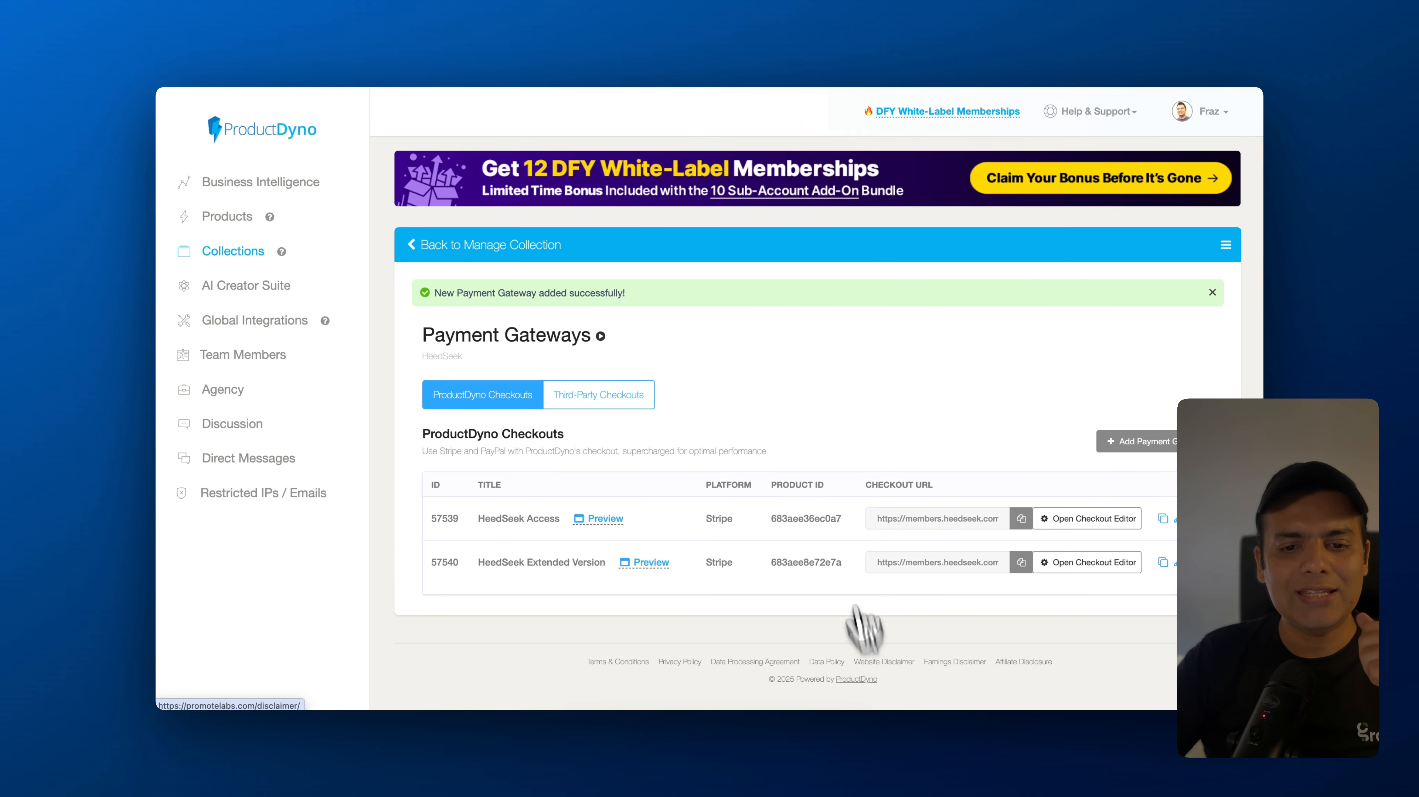
- Start another payment gateway titled "HeedSeek Don-For-You Templates" and set it to use Stripe
scroll(826, 408, "down", 2)
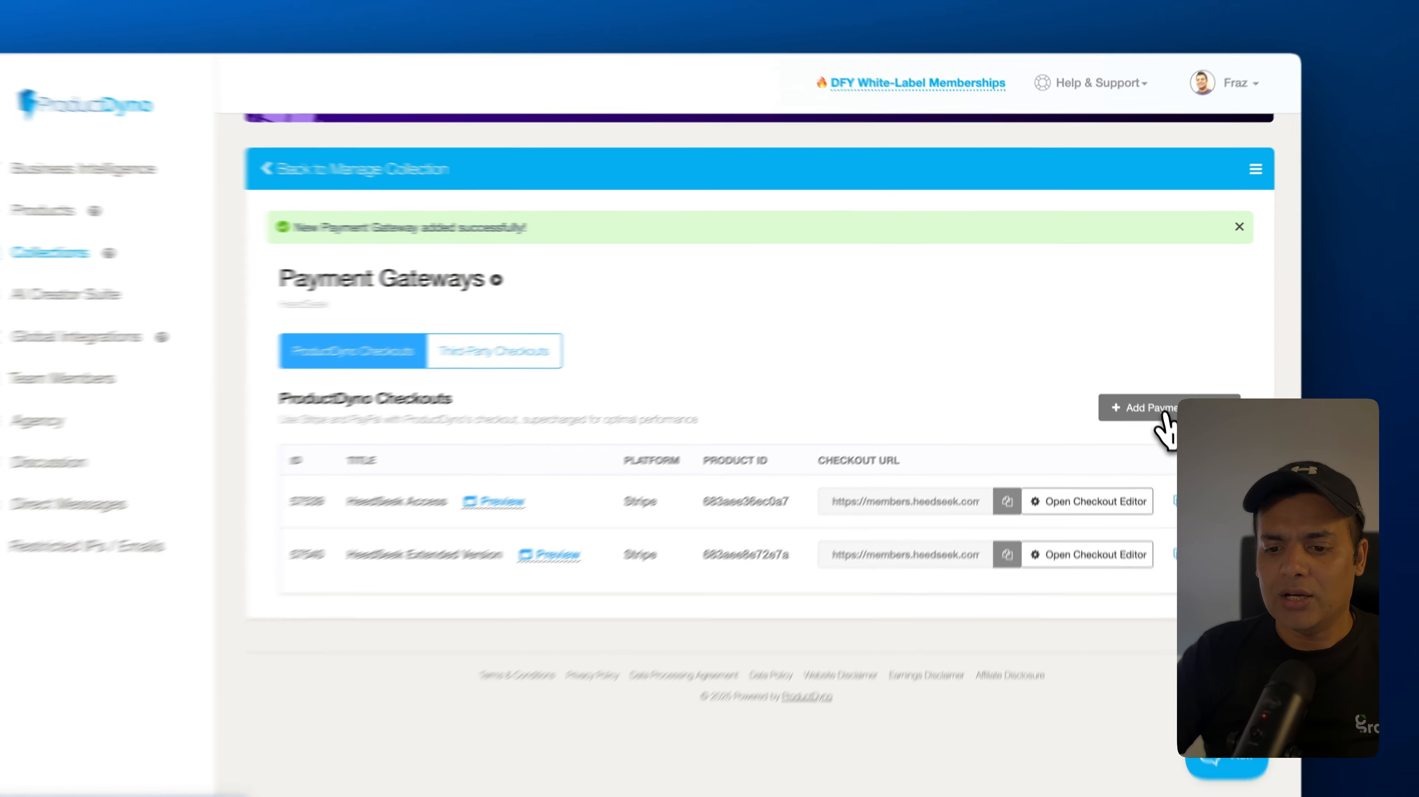
left_click(1152, 379)
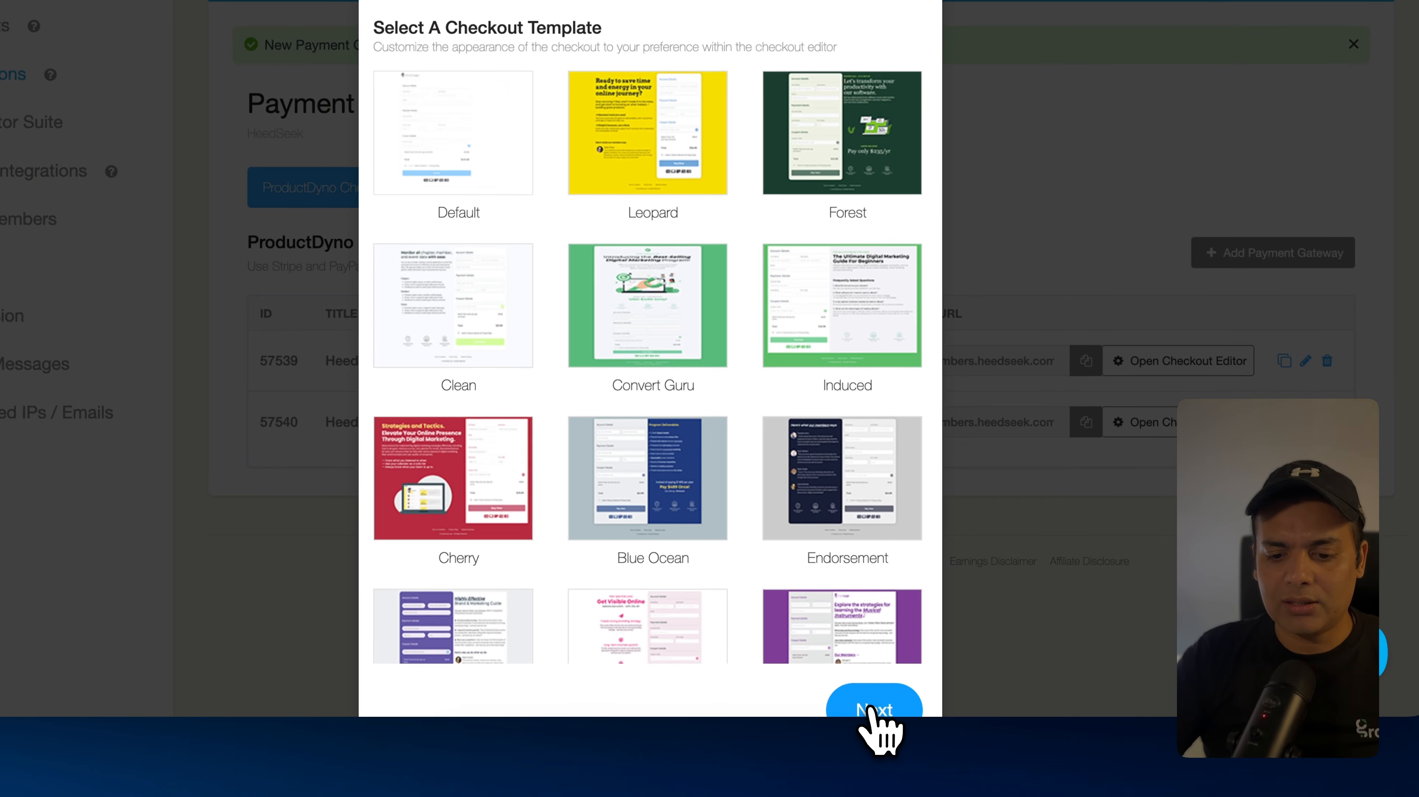
left_click(880, 723)
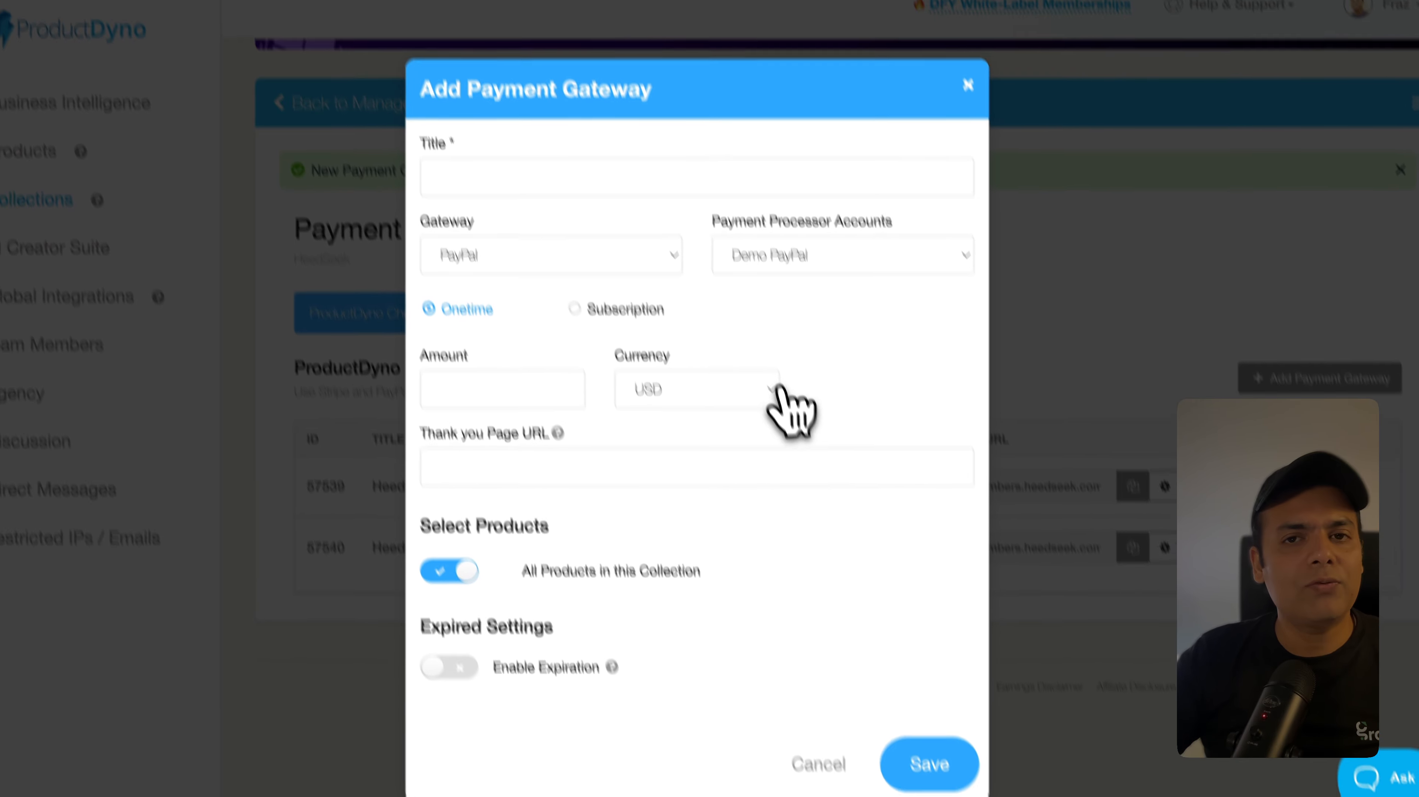
left_click(574, 241)
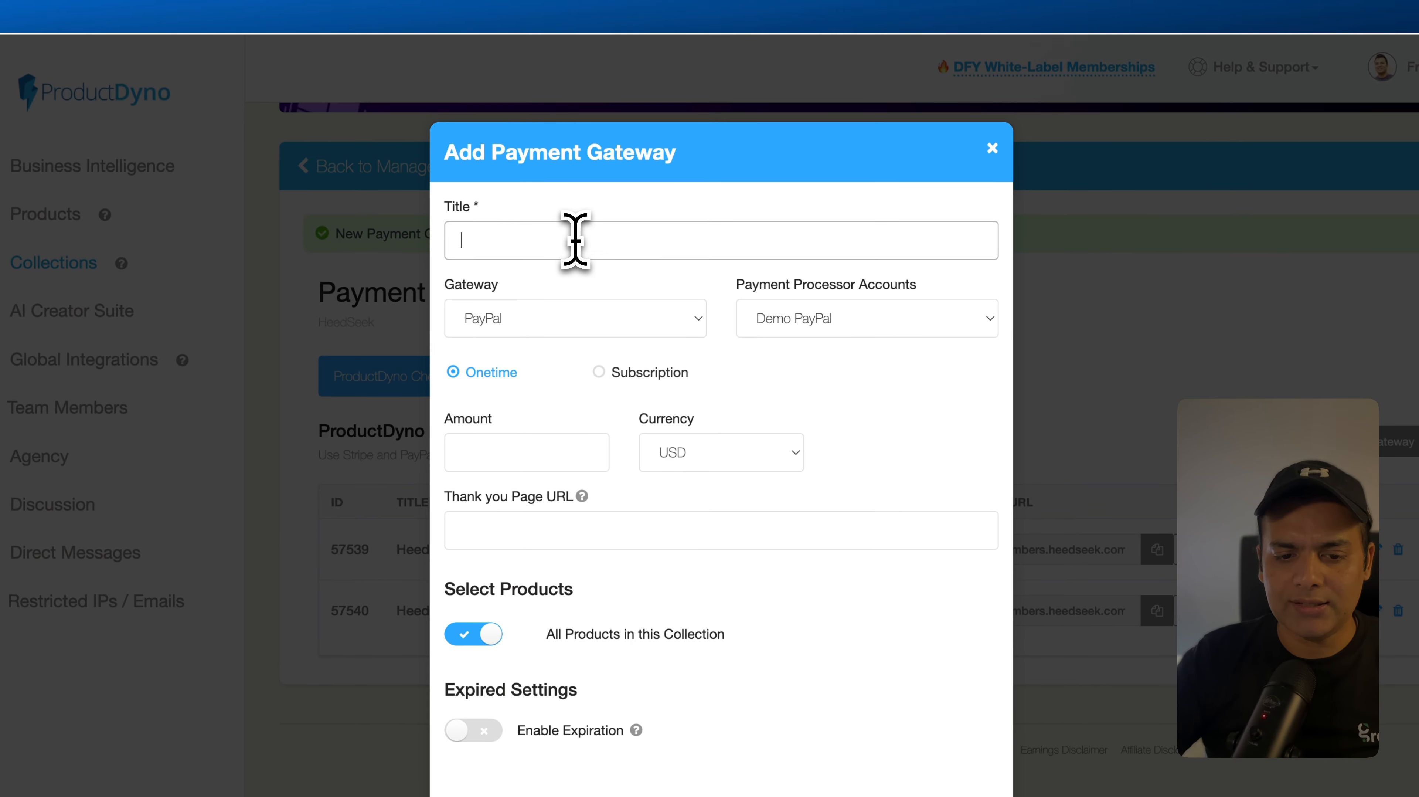
type("HeedSee")
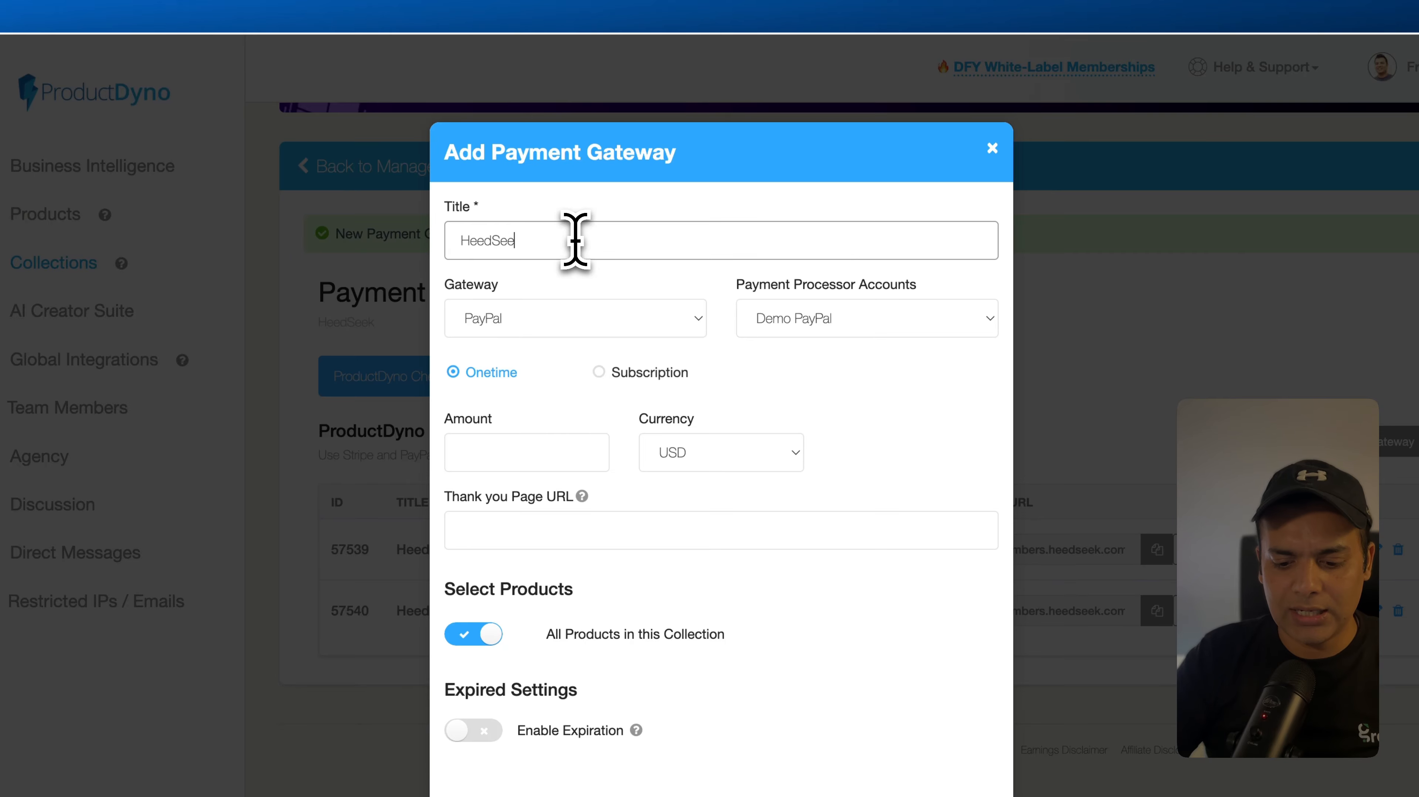
type("k Don-For-You Templates")
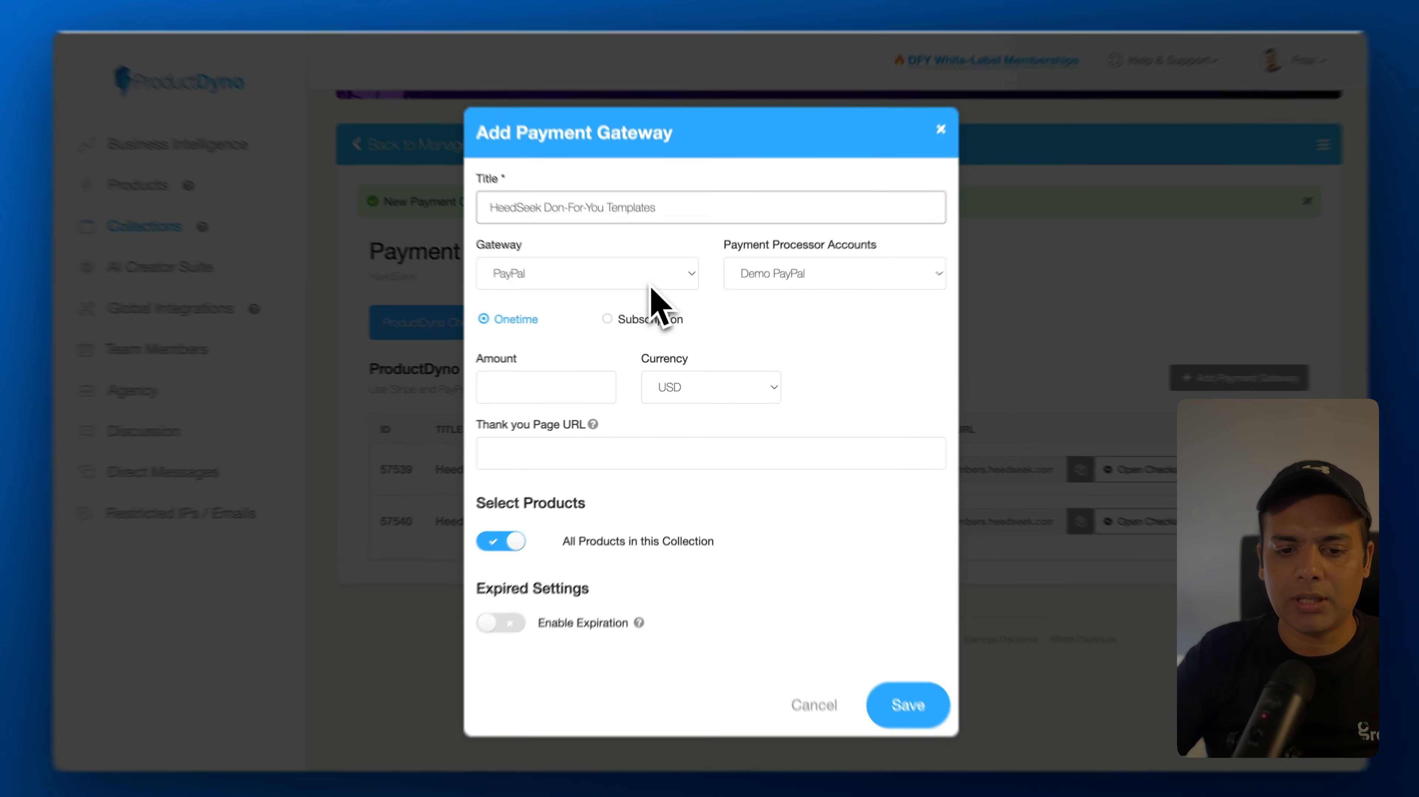
left_click(652, 293)
left_click(611, 304)
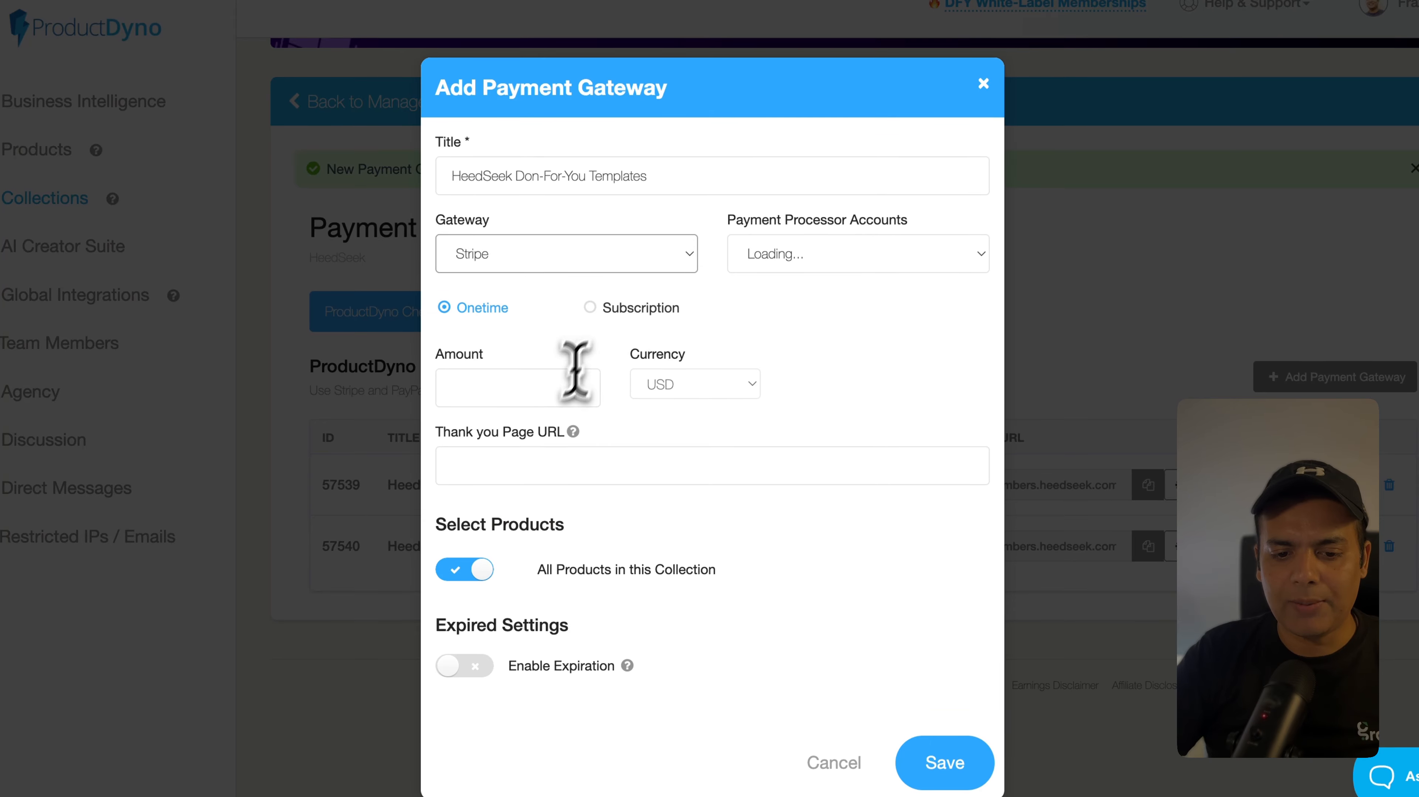
- Make the templates gateway a subscription billed every 1 year with an amount of 99 USD
left_click(561, 391)
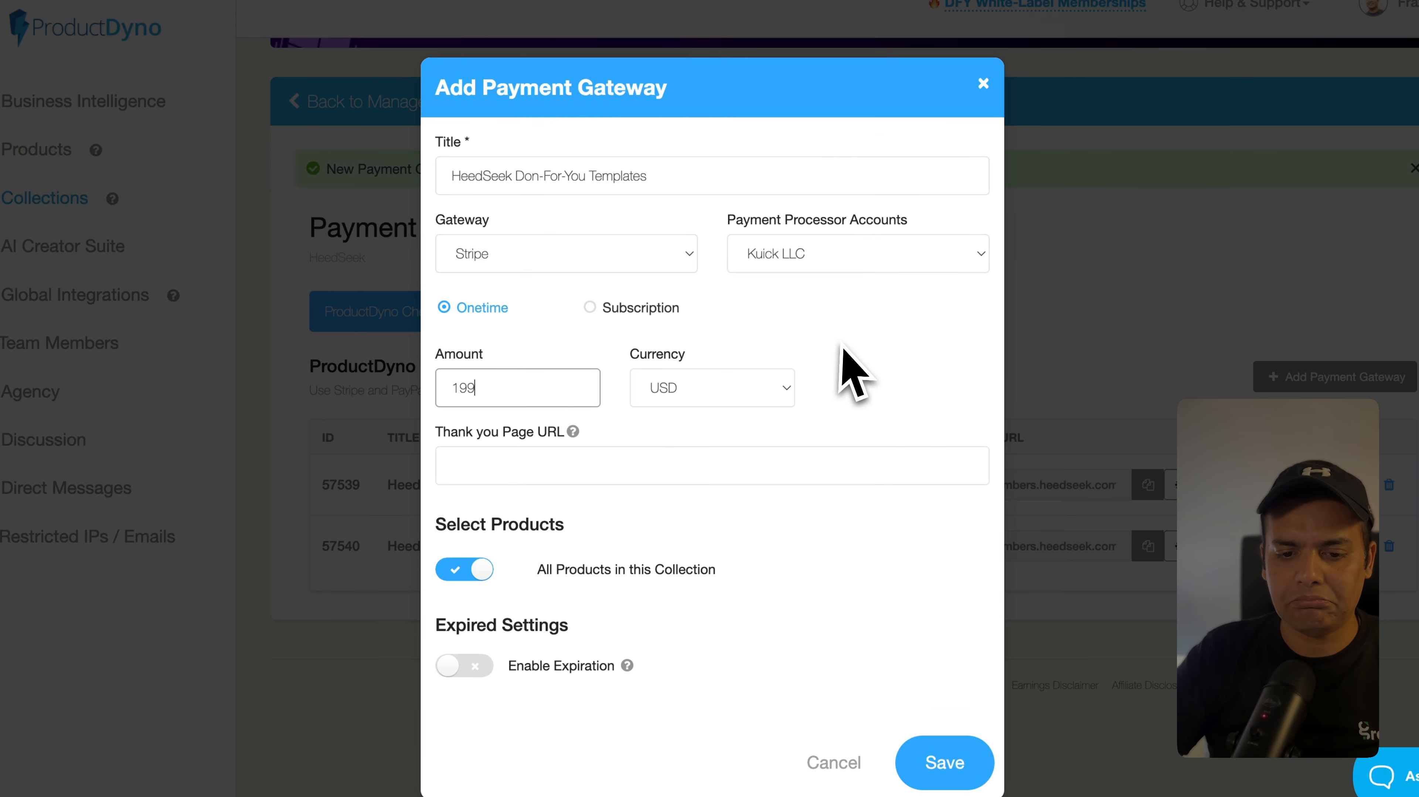
left_click(597, 314)
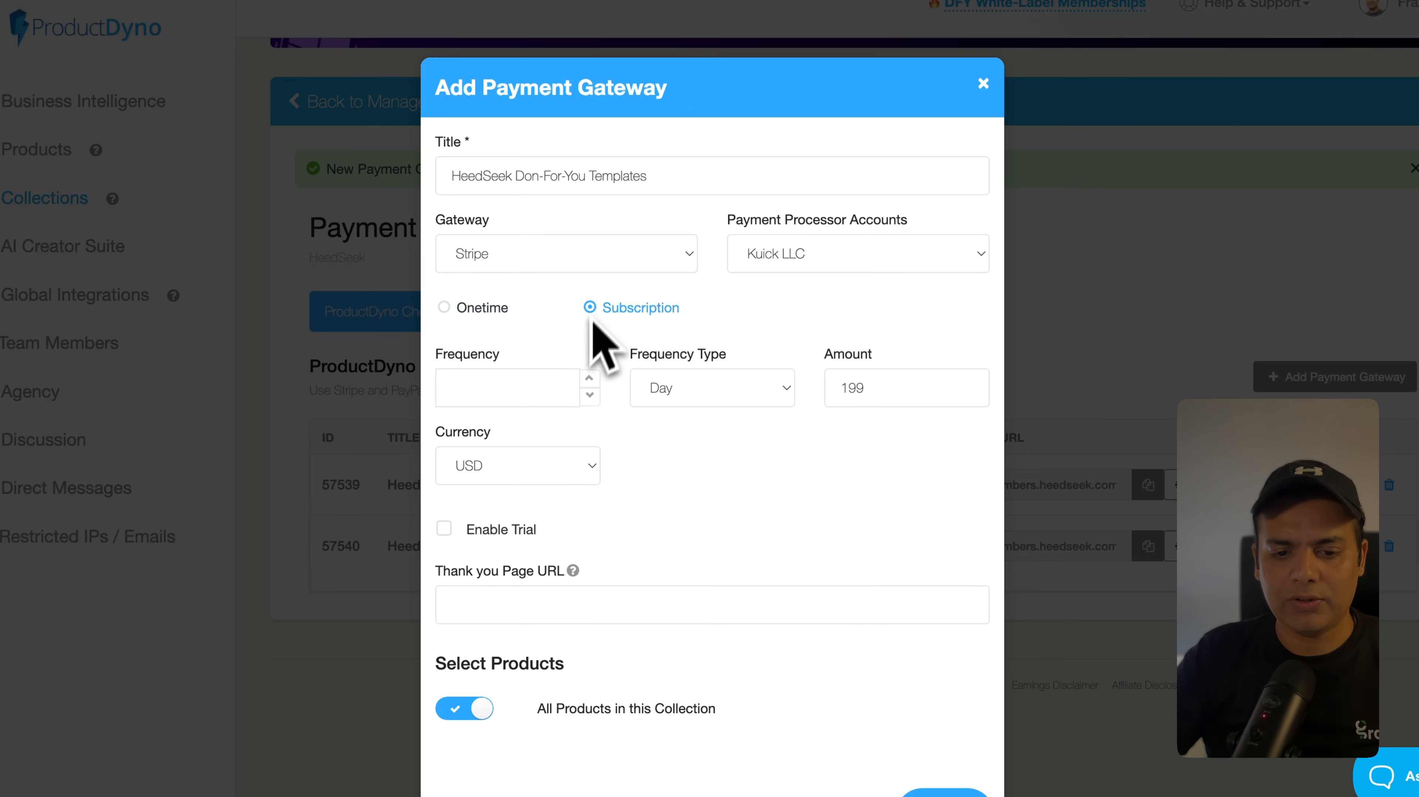
left_click(558, 393)
type("1")
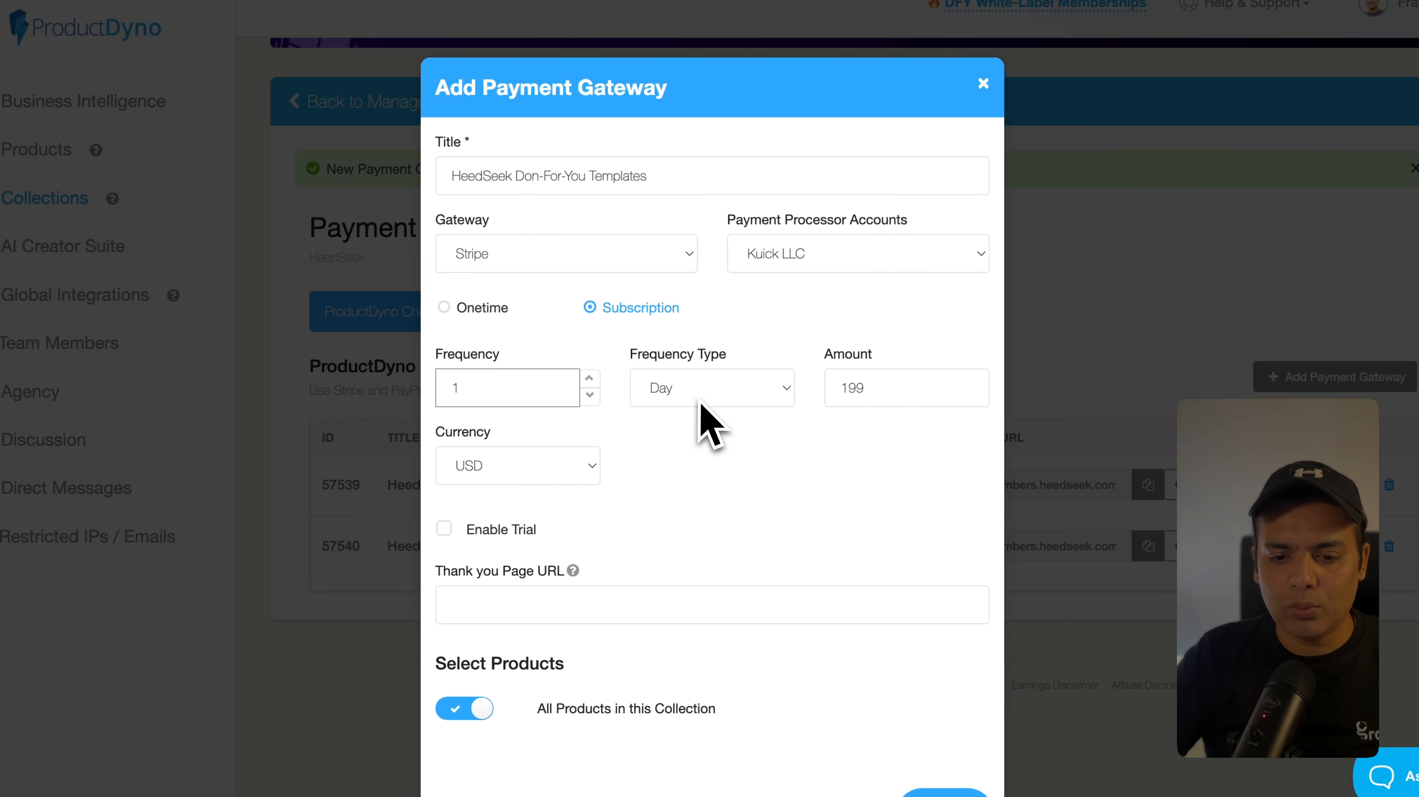
left_click(700, 390)
left_click(688, 429)
double_click(863, 388)
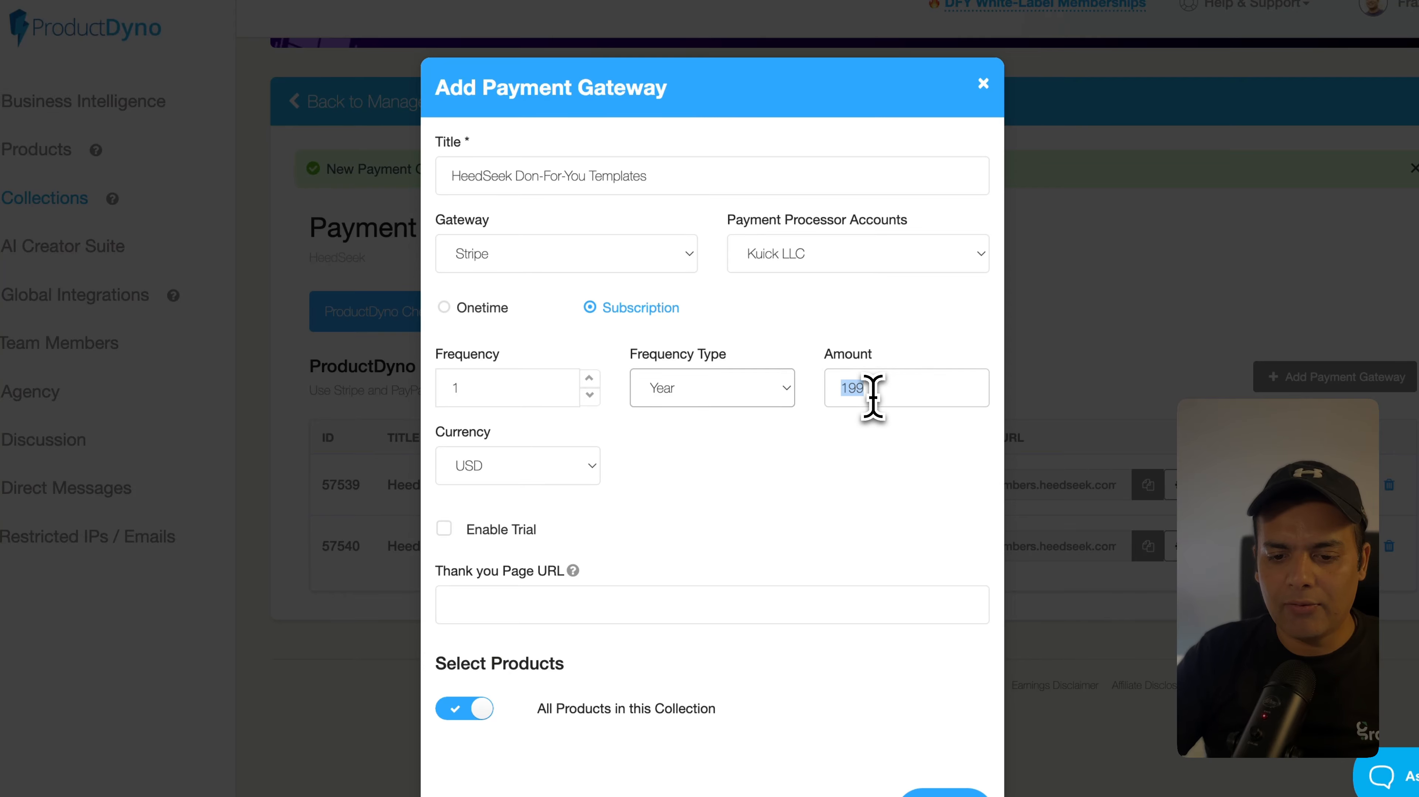
type("99")
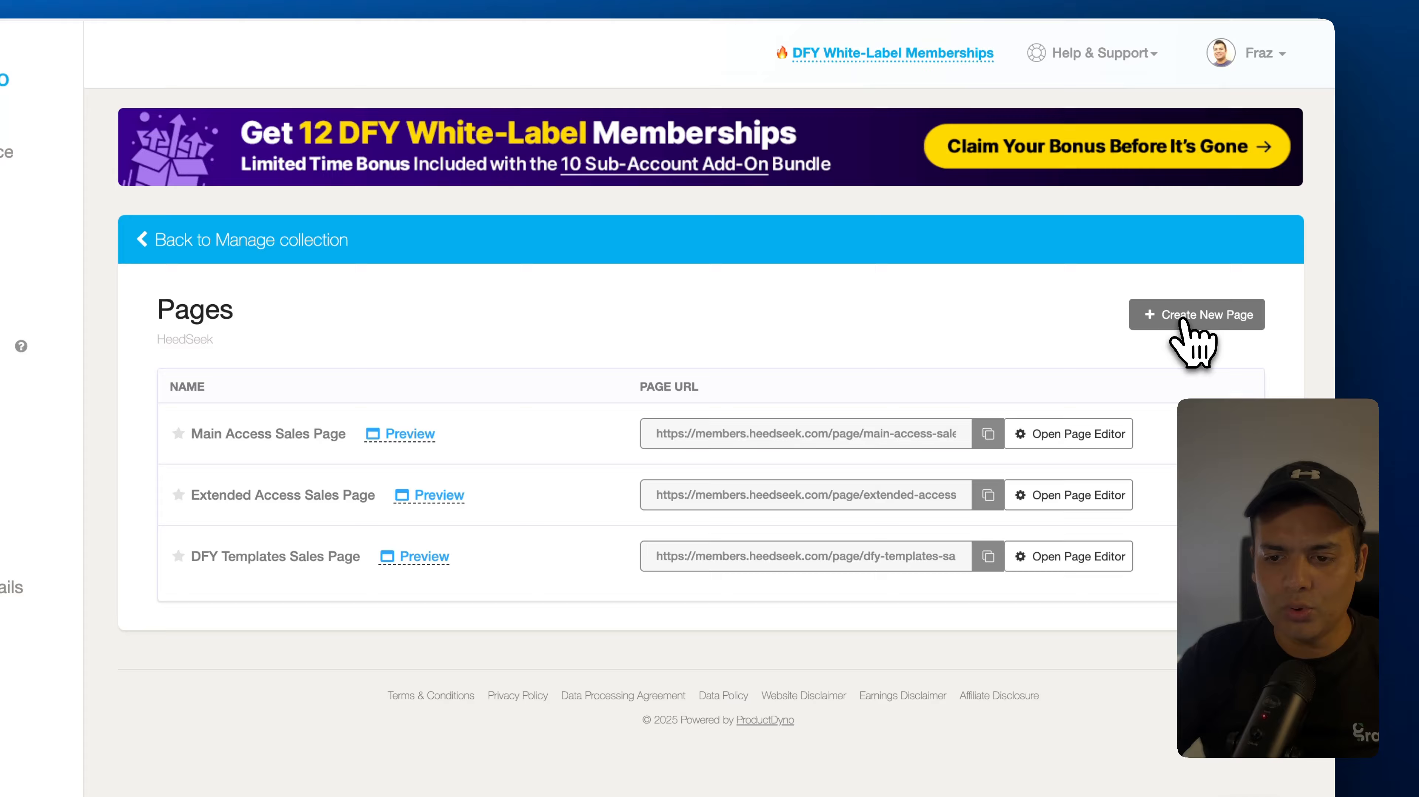
- Create a new HeedSeek collection page titled "Thanks" from the Blank template
left_click(1191, 319)
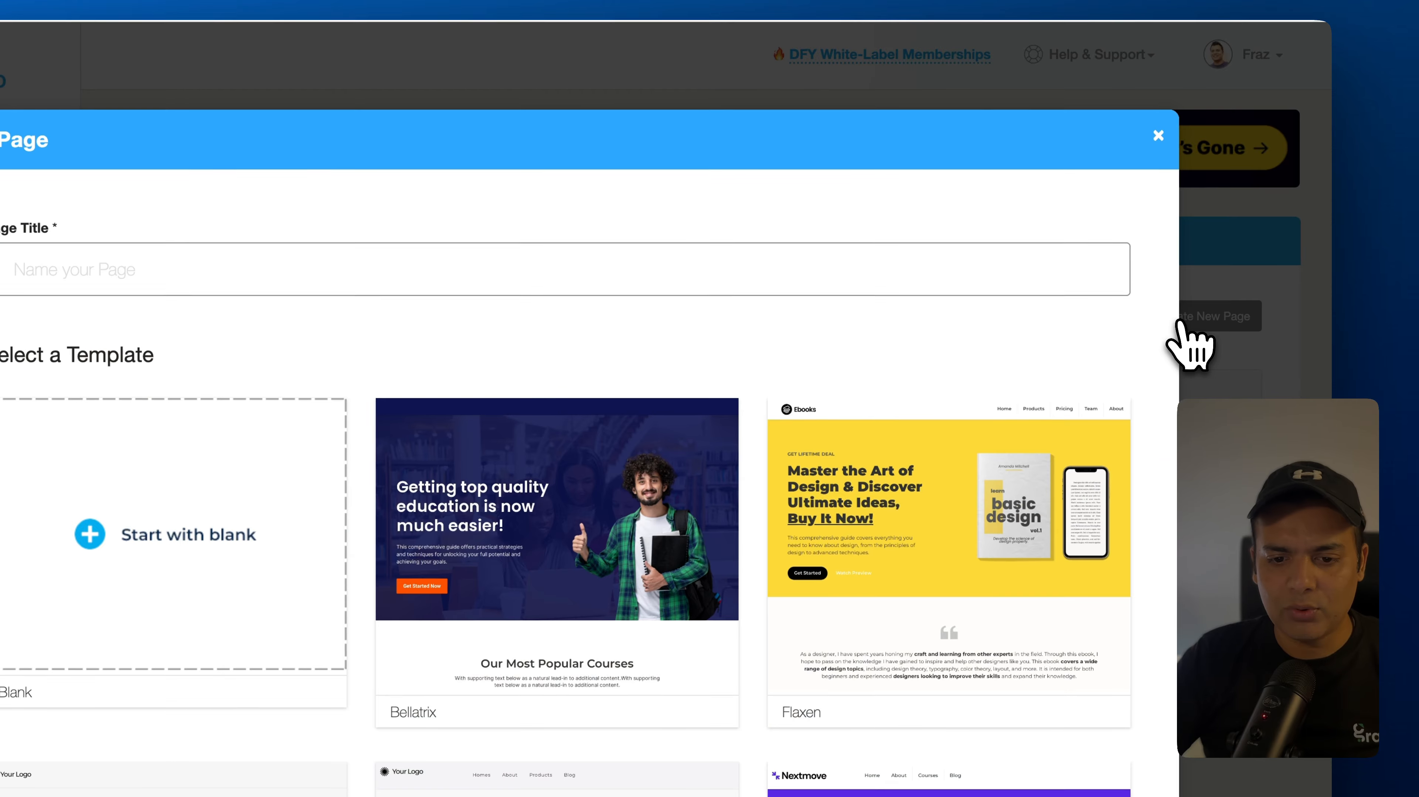
scroll(804, 326, "down", 10)
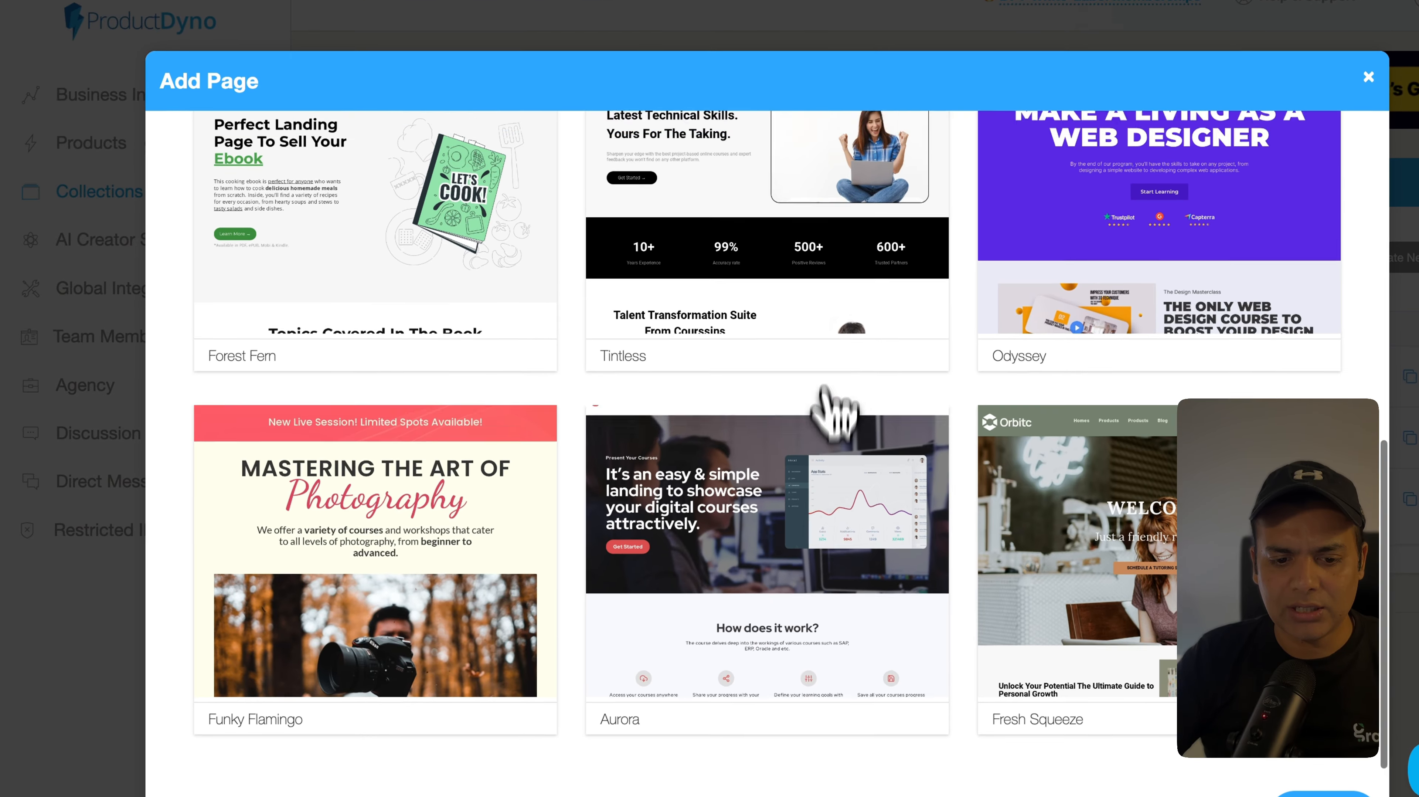
scroll(825, 391, "up", 10)
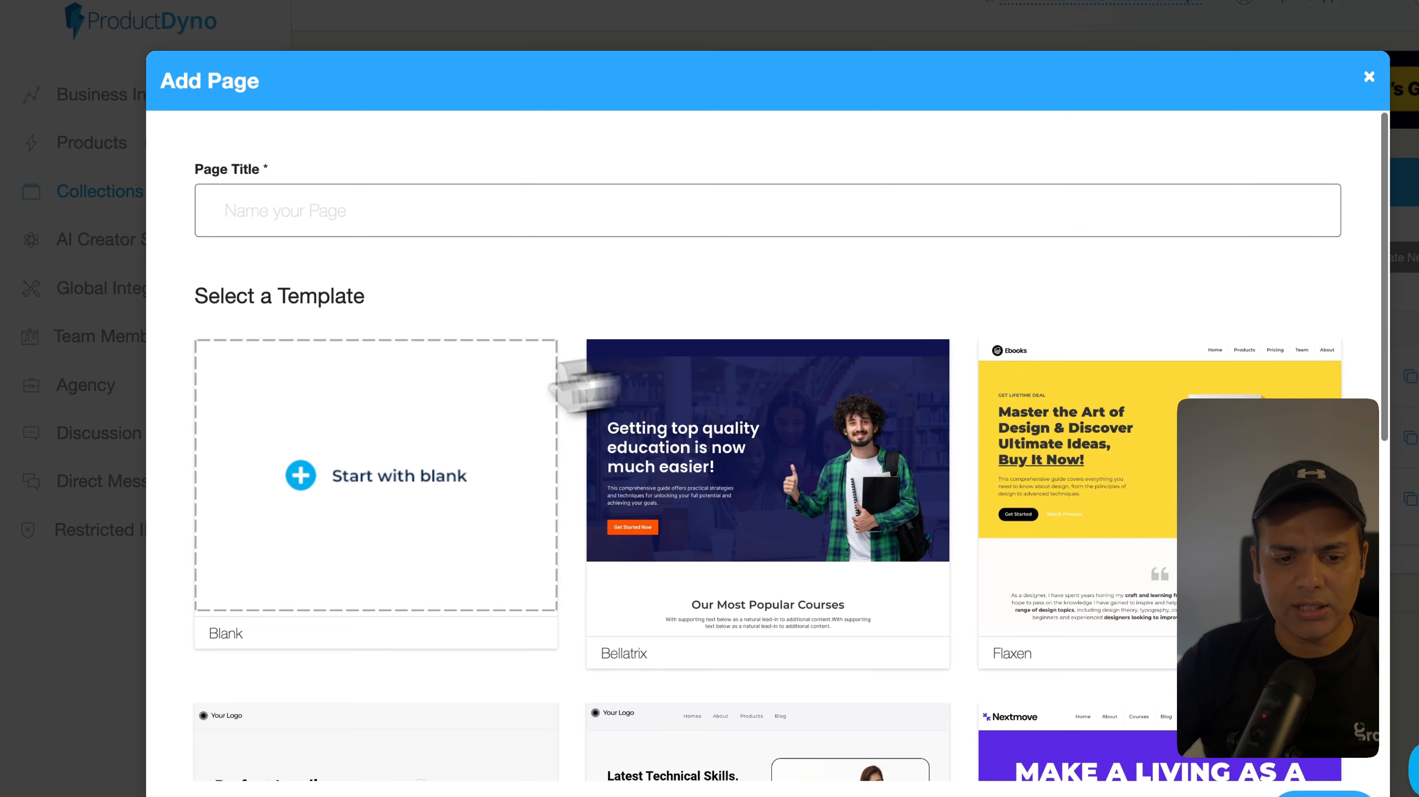
scroll(710, 434, "down", 10)
scroll(719, 443, "up", 10)
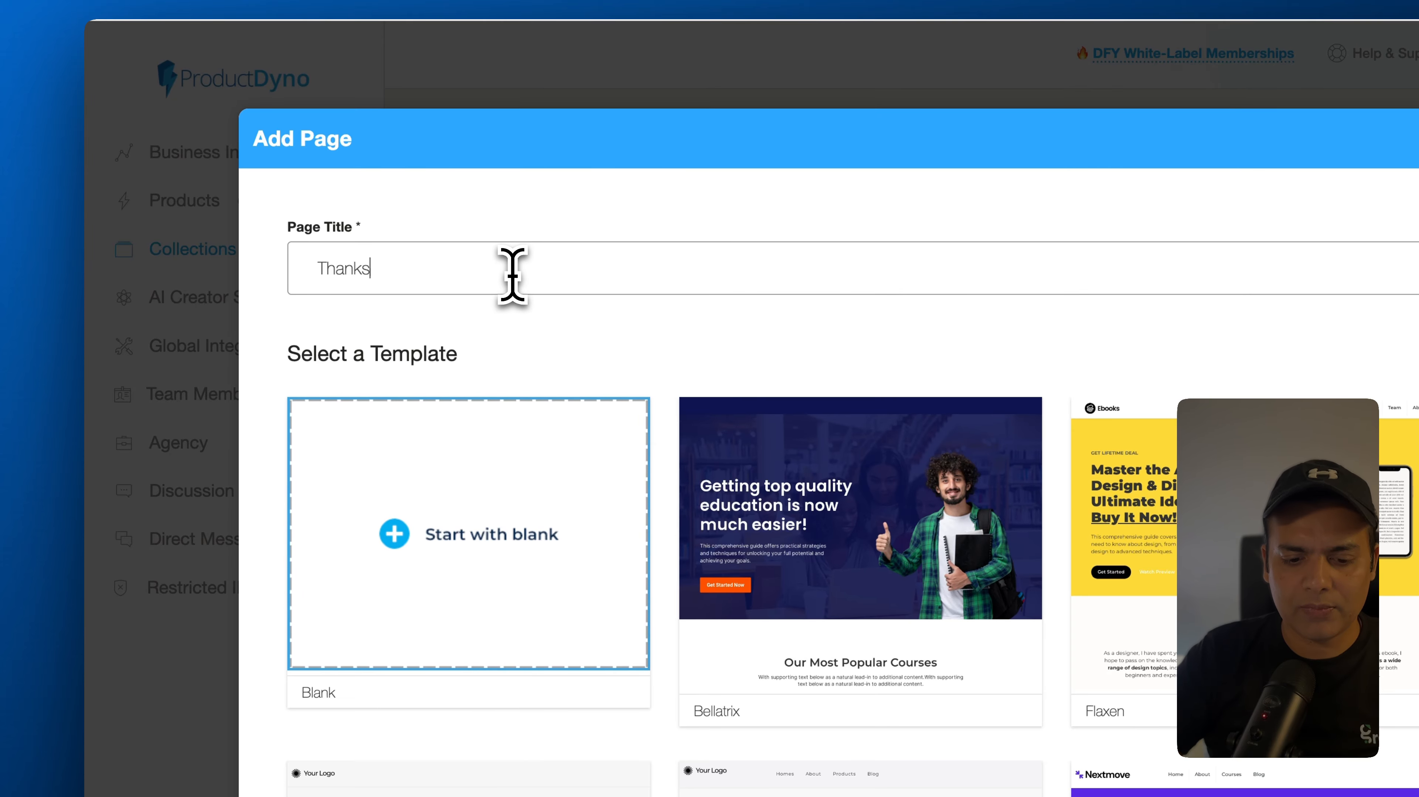
type("Page")
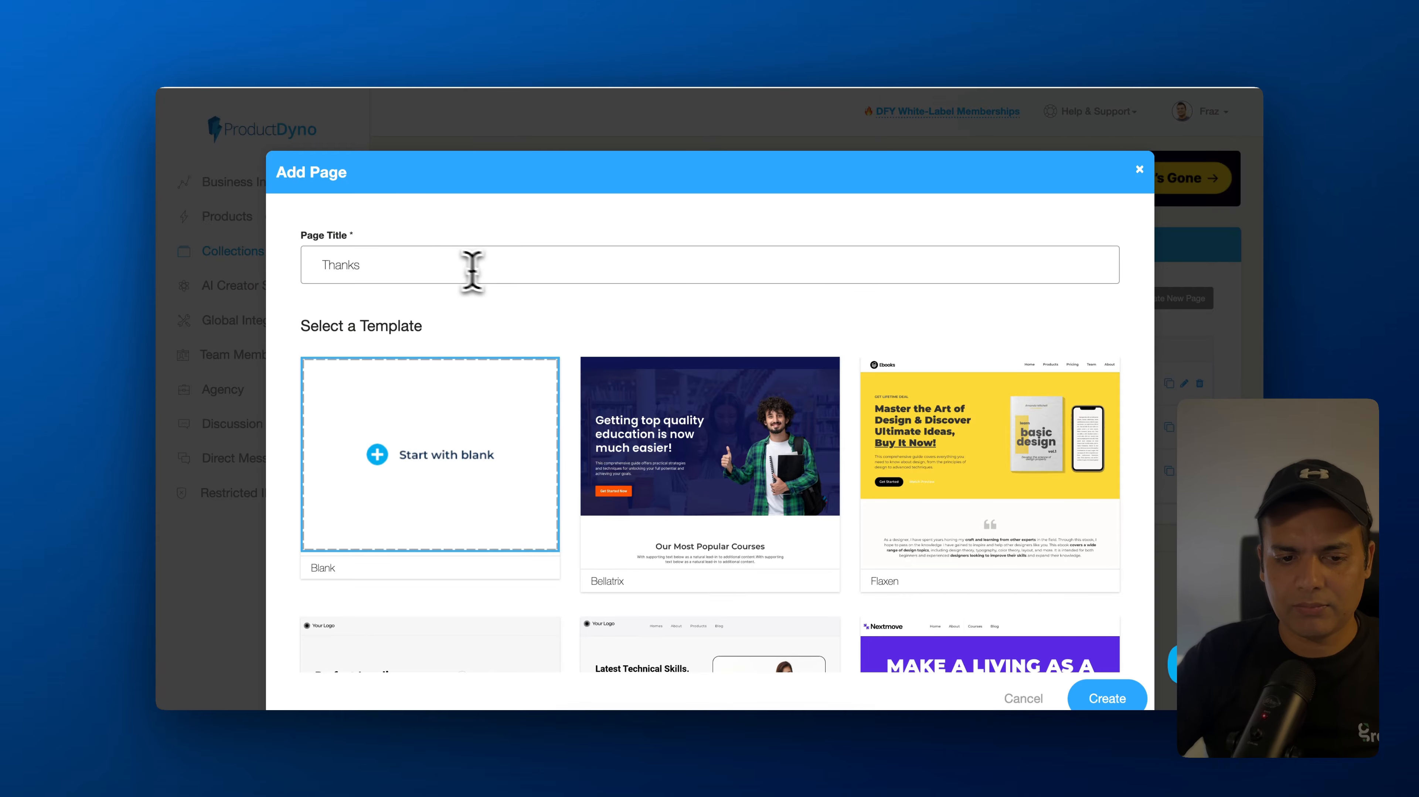
scroll(607, 332, "down", 10)
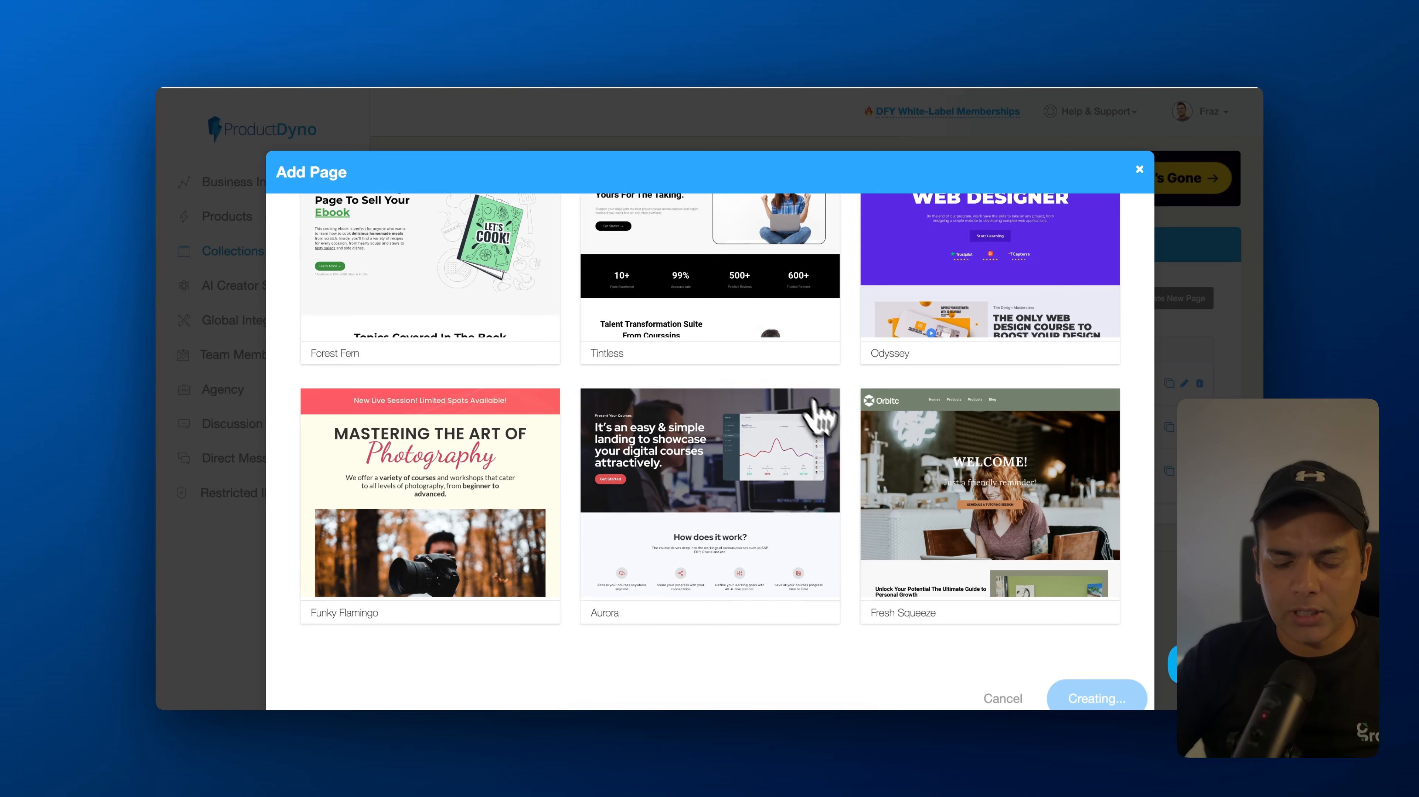
scroll(814, 403, "down", 2)
scroll(826, 409, "up", 2)
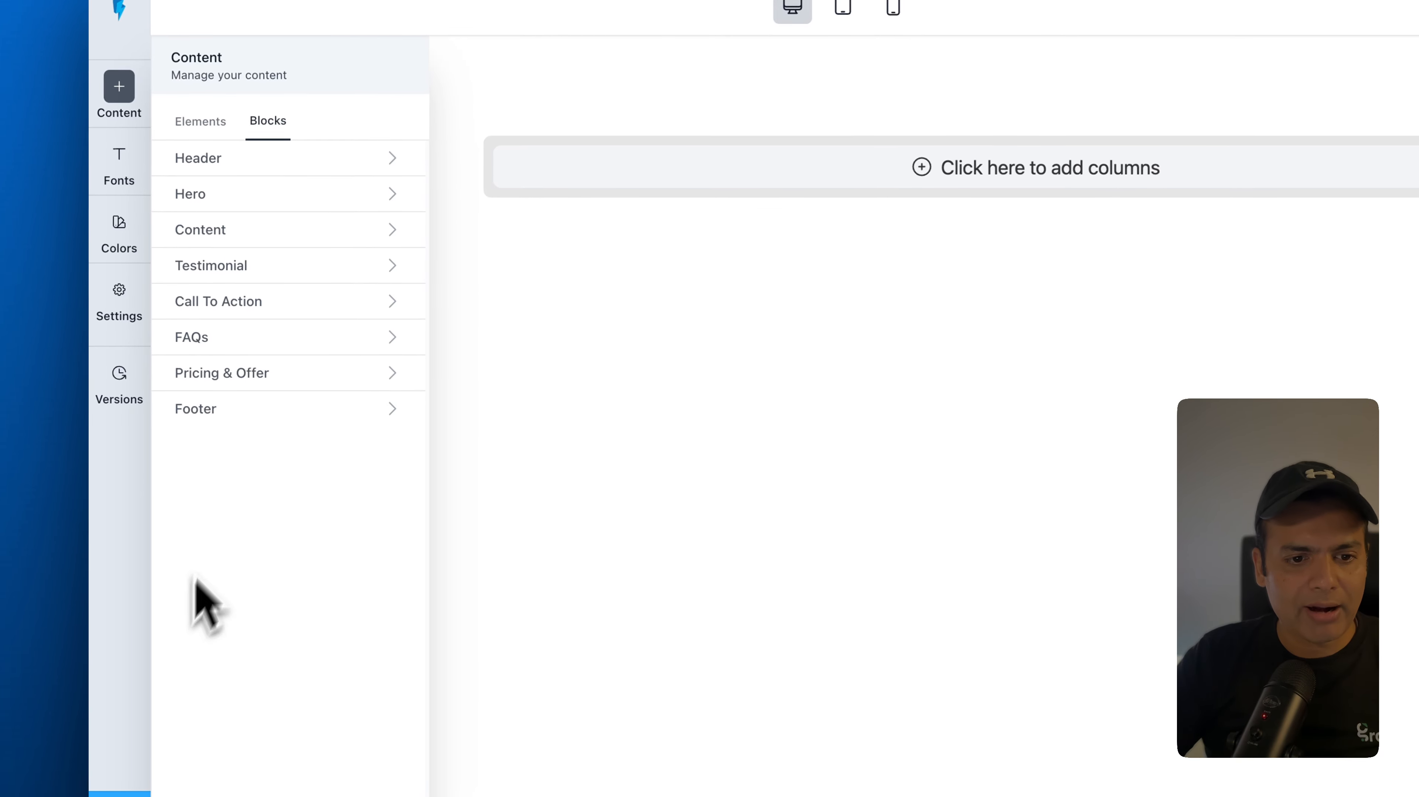
- Add the dark "Our purpose" content block to the blank page and delete the empty section below it
left_click(290, 229)
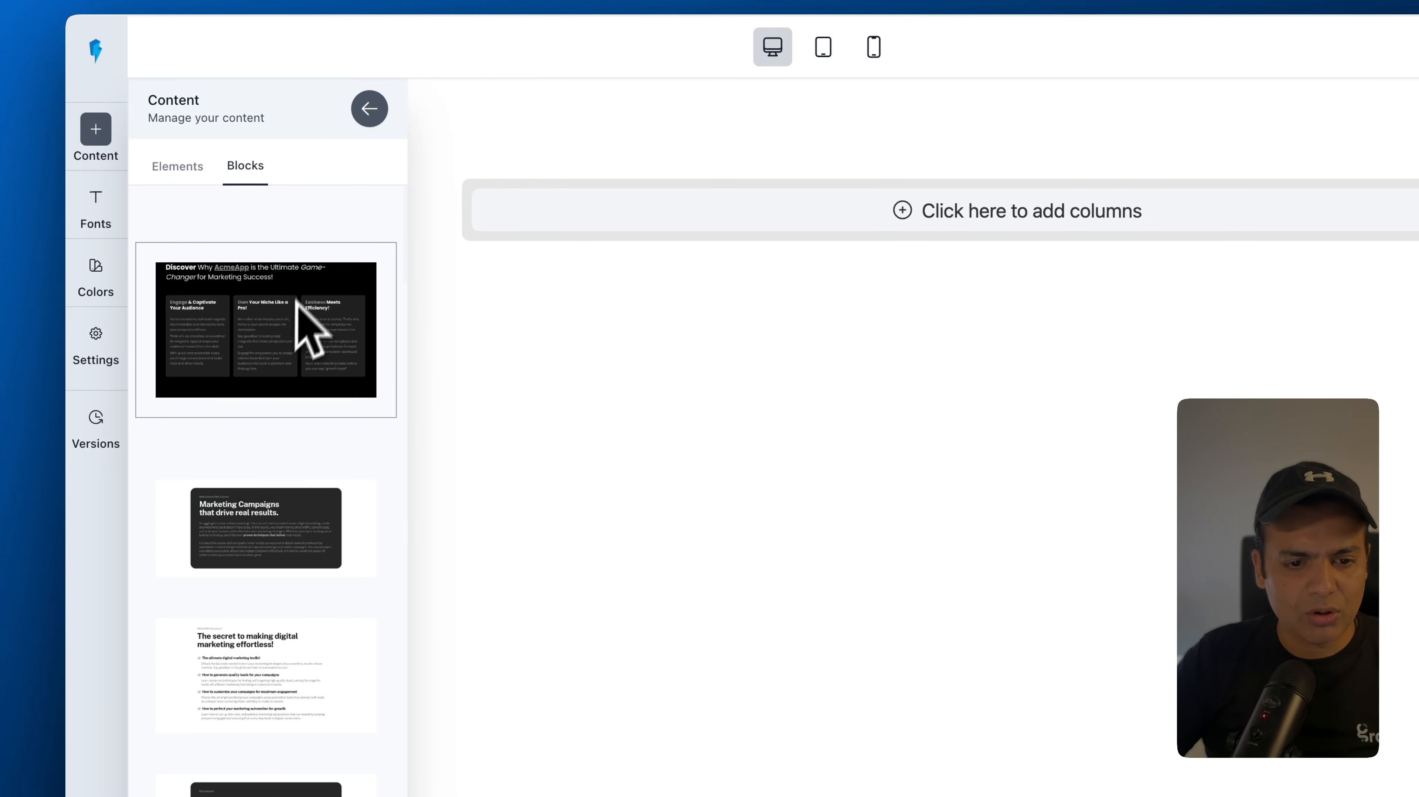
scroll(320, 335, "down", 10)
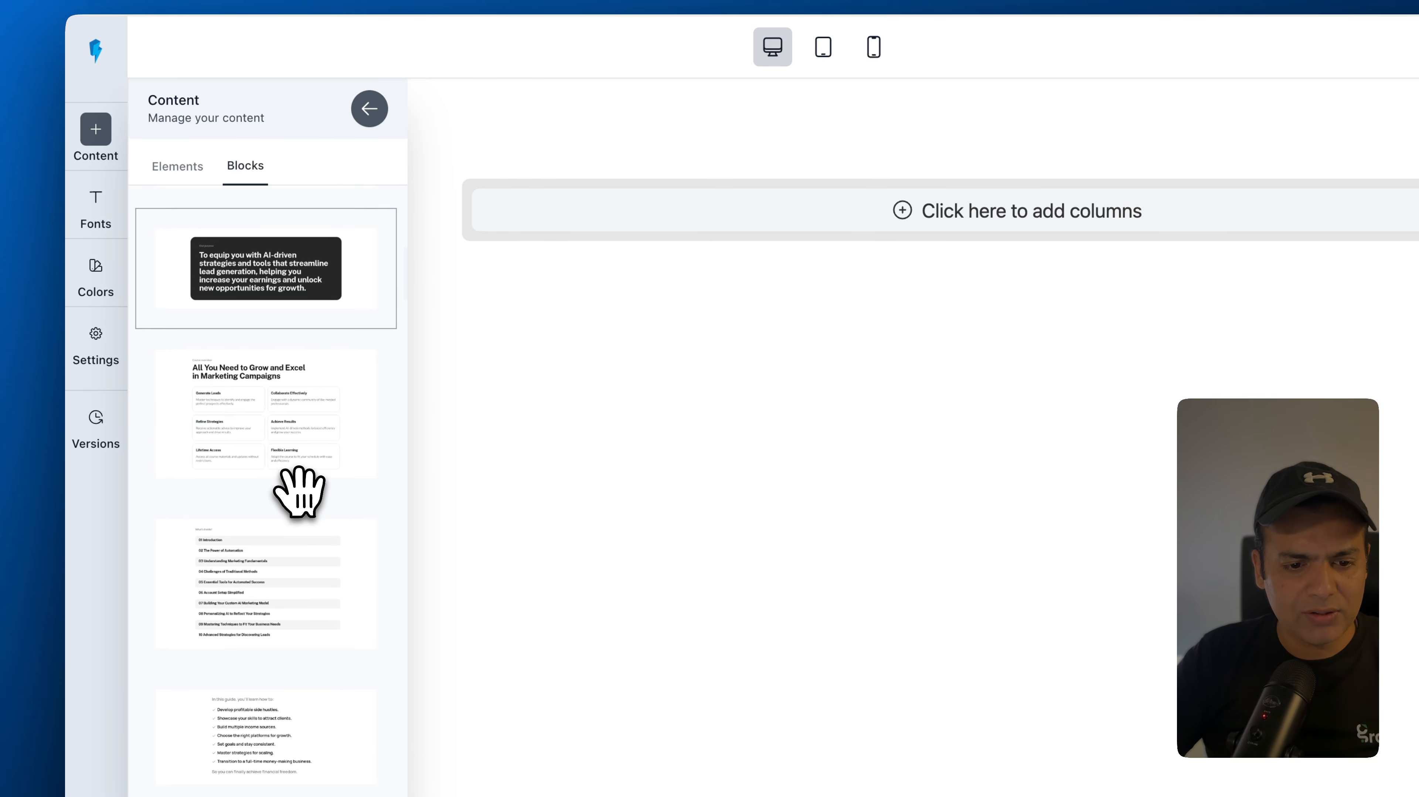
scroll(300, 491, "up", 1)
left_click_drag(237, 344, 826, 198)
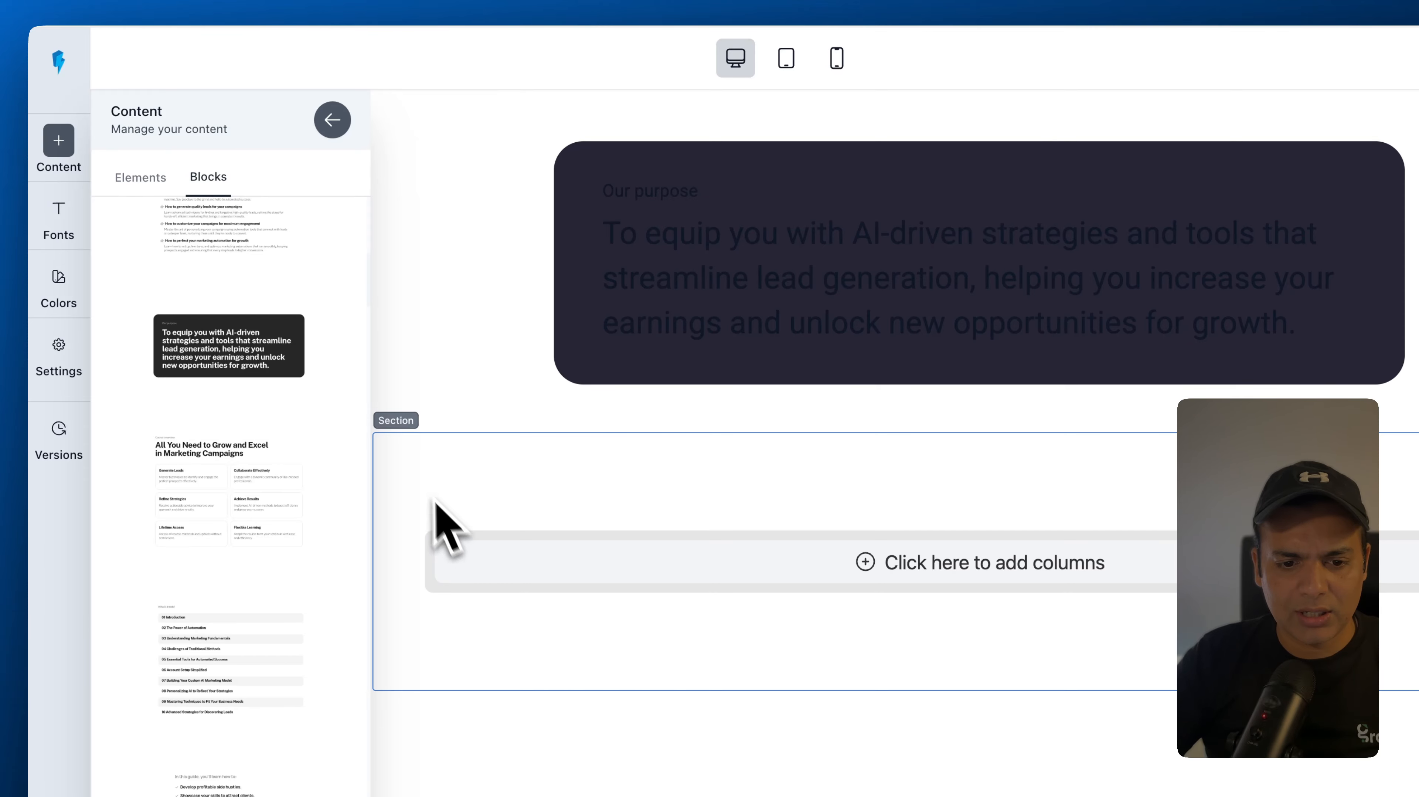
left_click(402, 452)
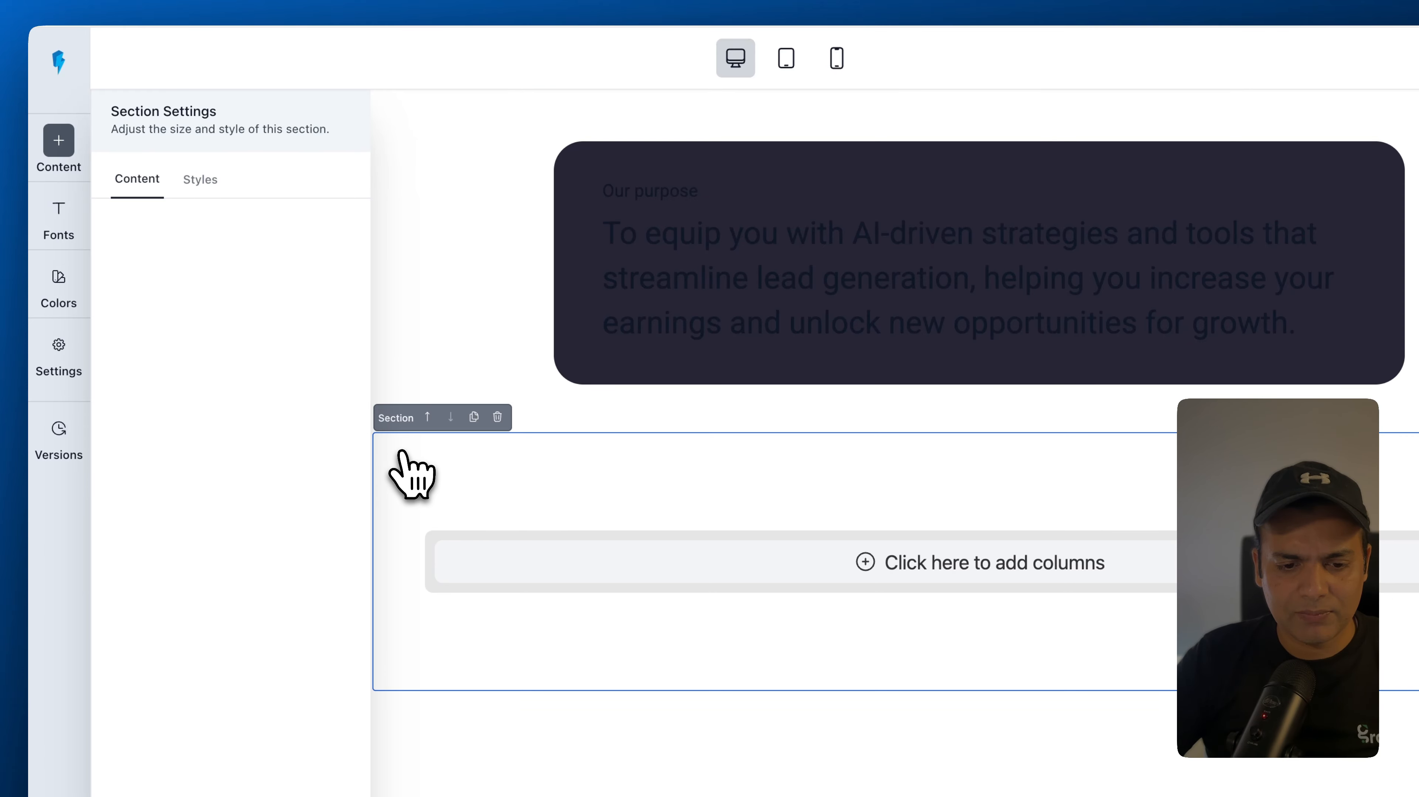
left_click(497, 417)
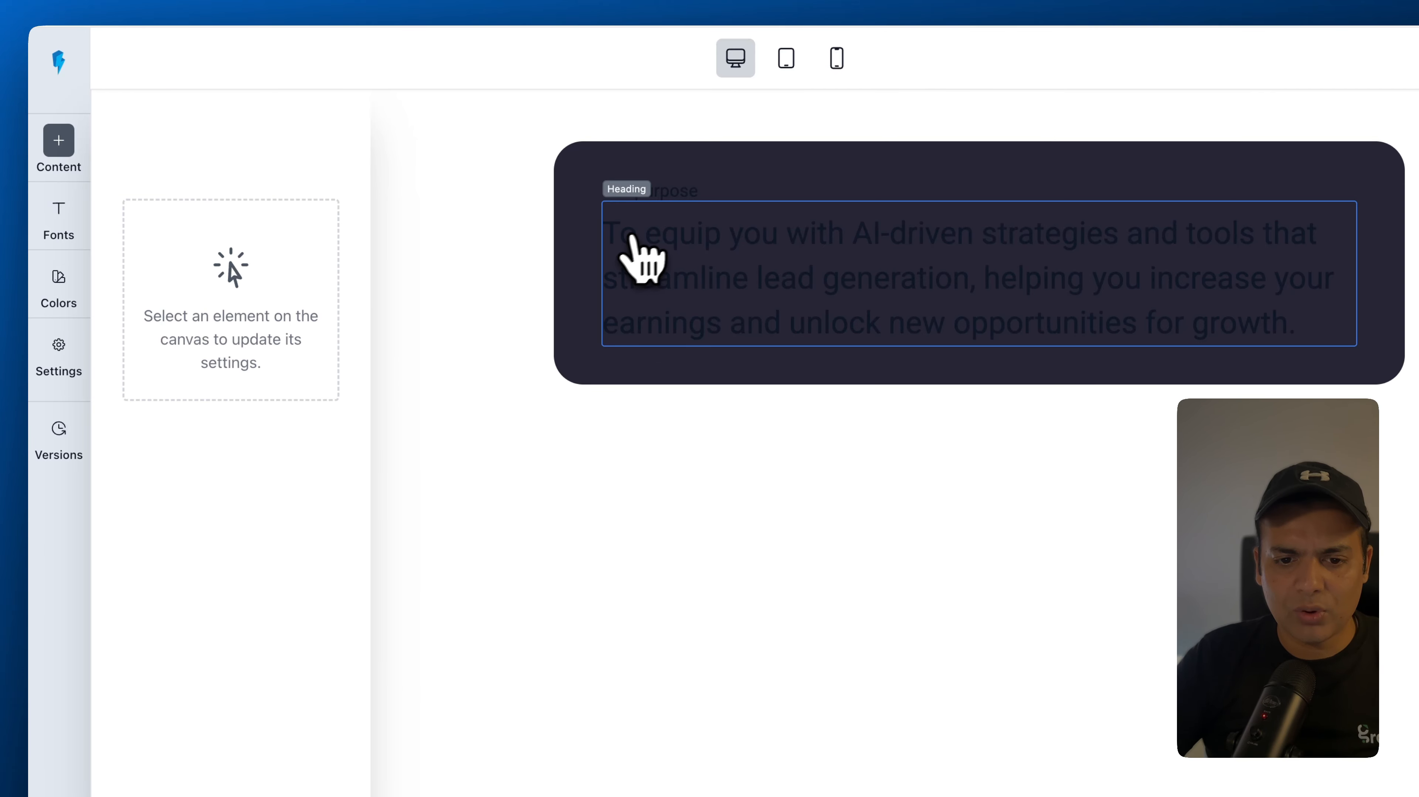
- Clear the dark background color of the column that holds the "Our purpose" text
left_click(665, 262)
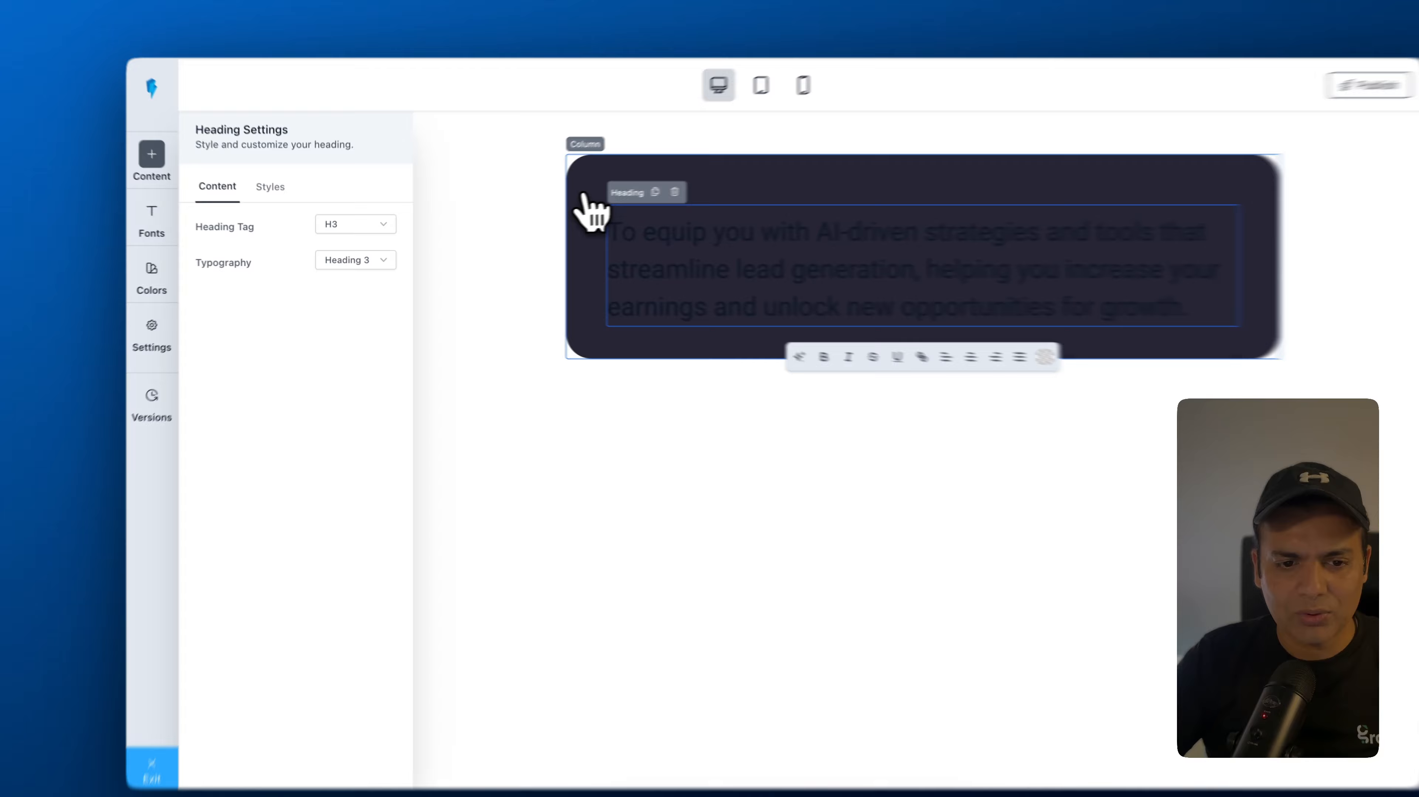
left_click(548, 222)
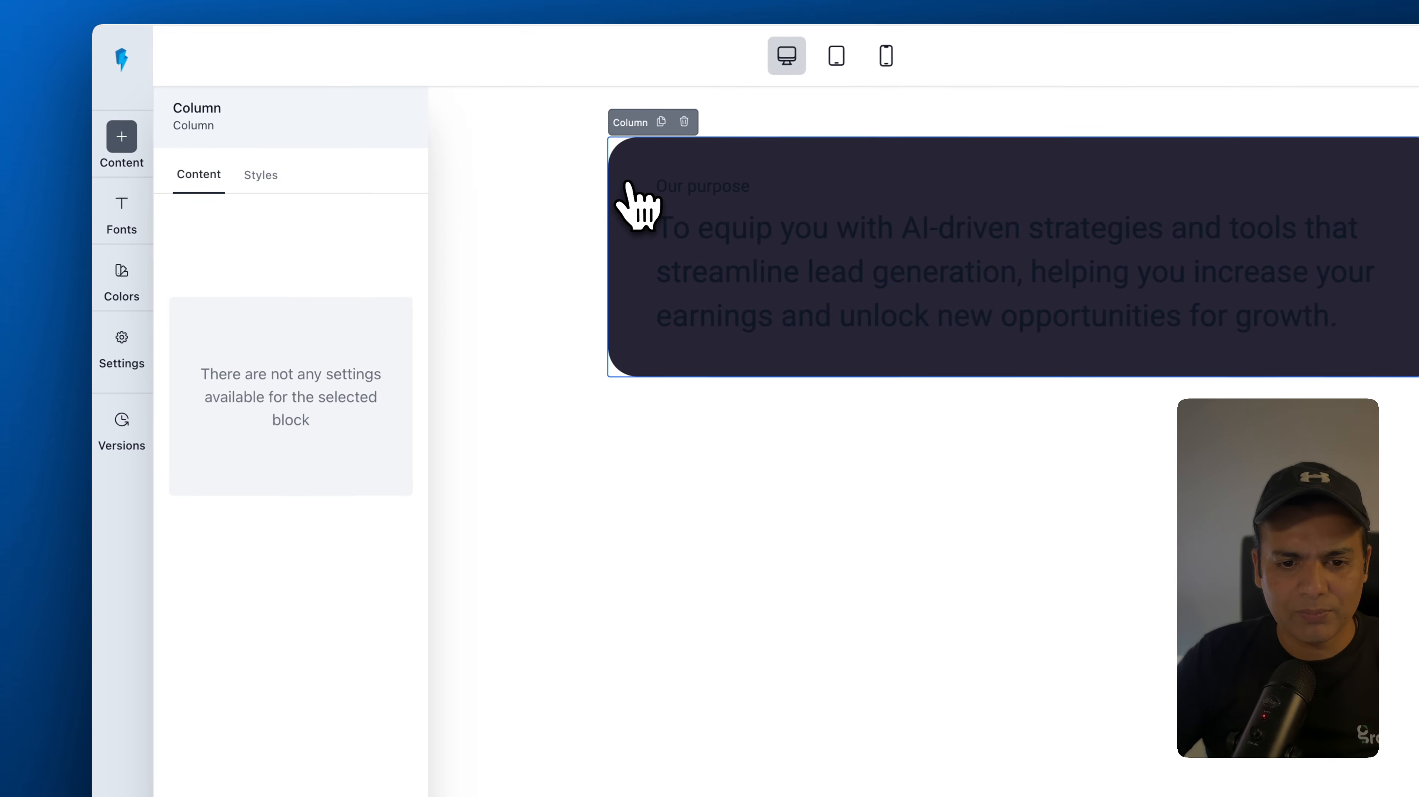
left_click(262, 173)
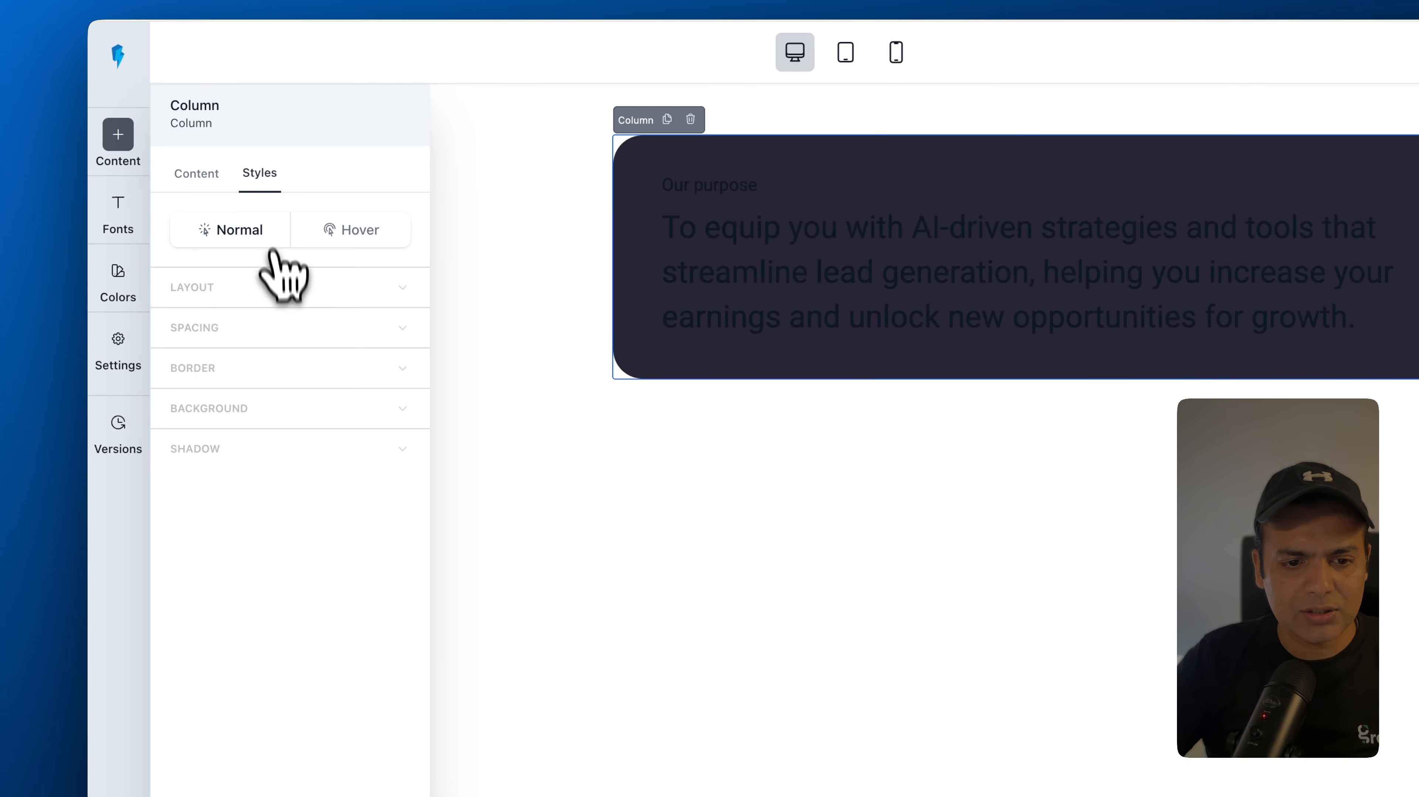
left_click(340, 451)
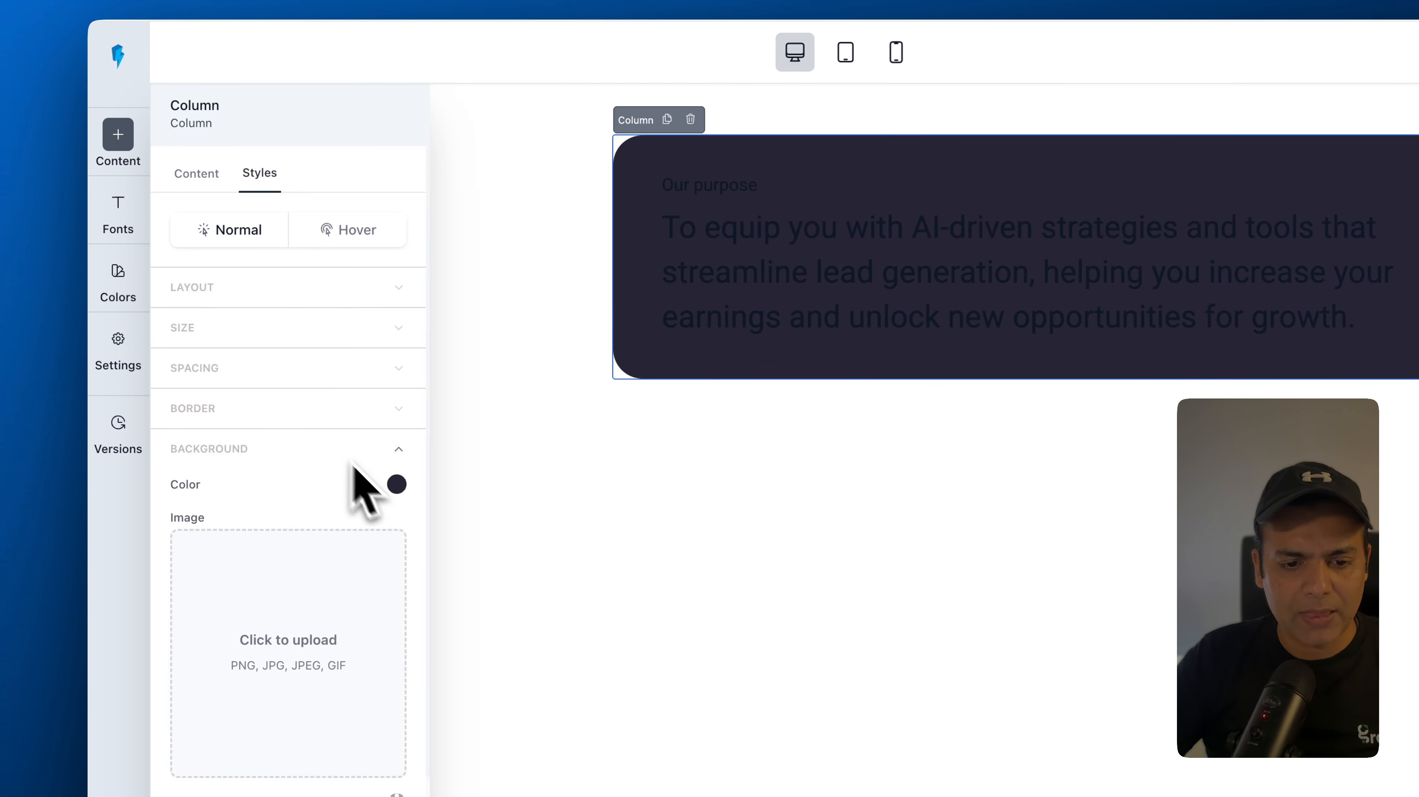
left_click(398, 484)
left_click(539, 664)
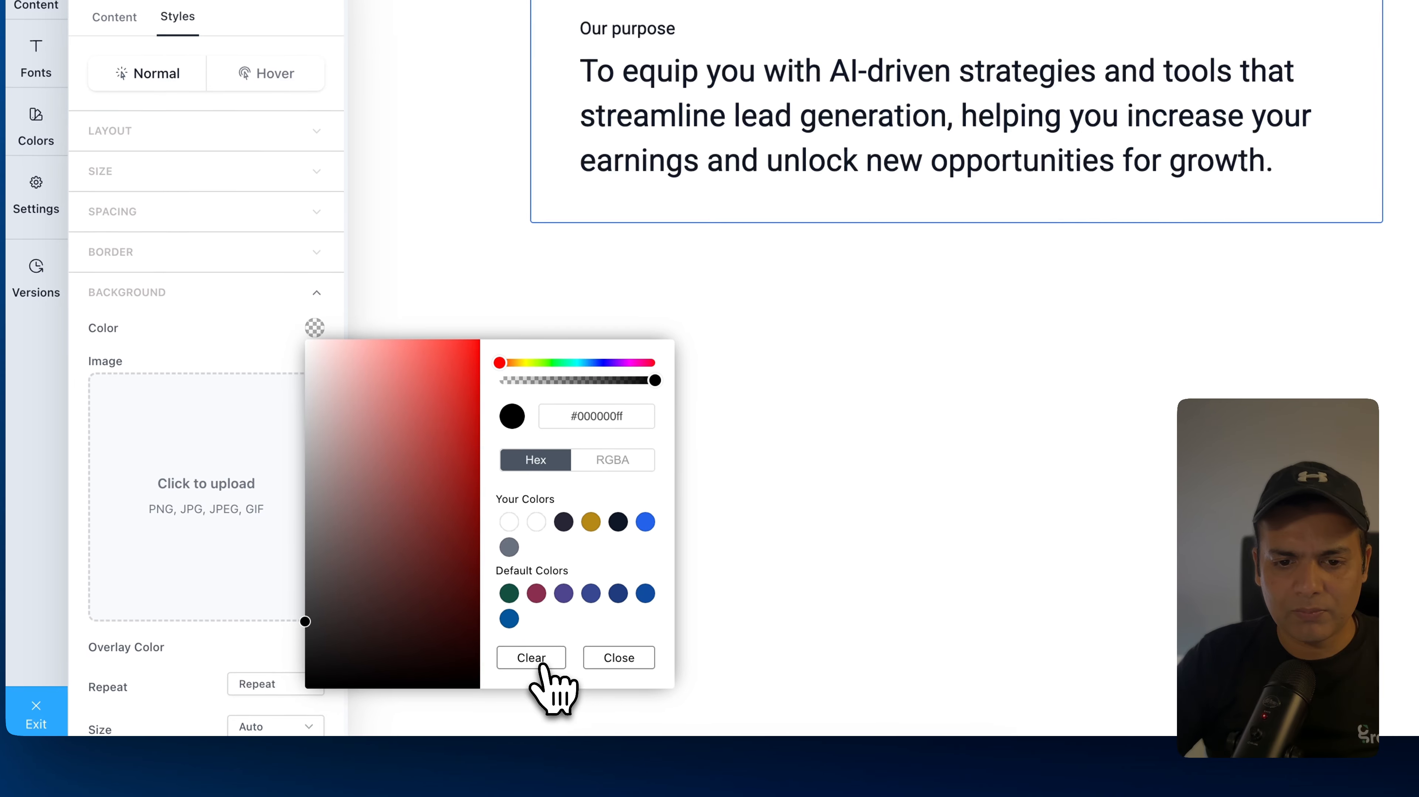
- Replace the large heading's text with "Thanks for your purchase. Please check your inbox for login credentials."
left_click(771, 170)
triple_click(682, 151)
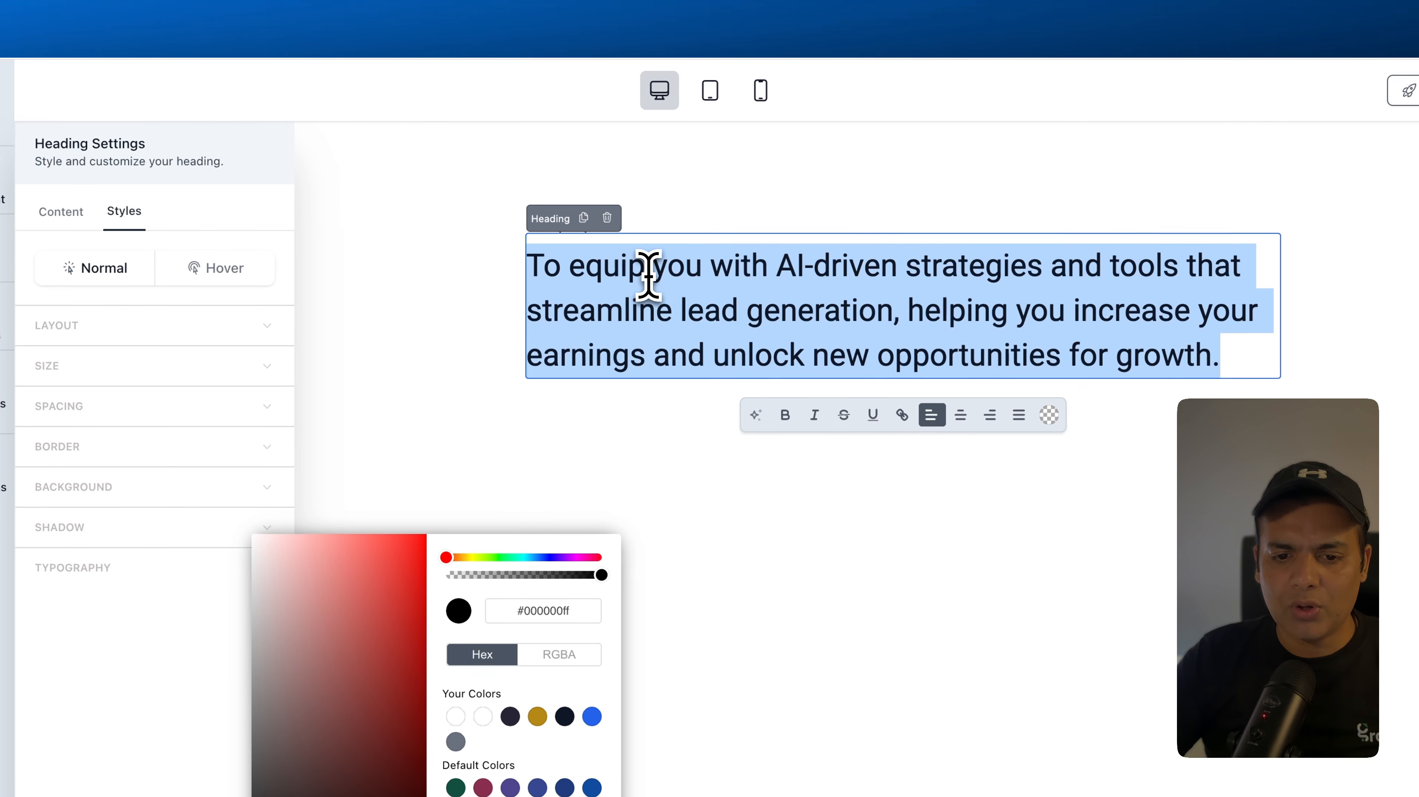
type("Thanks f")
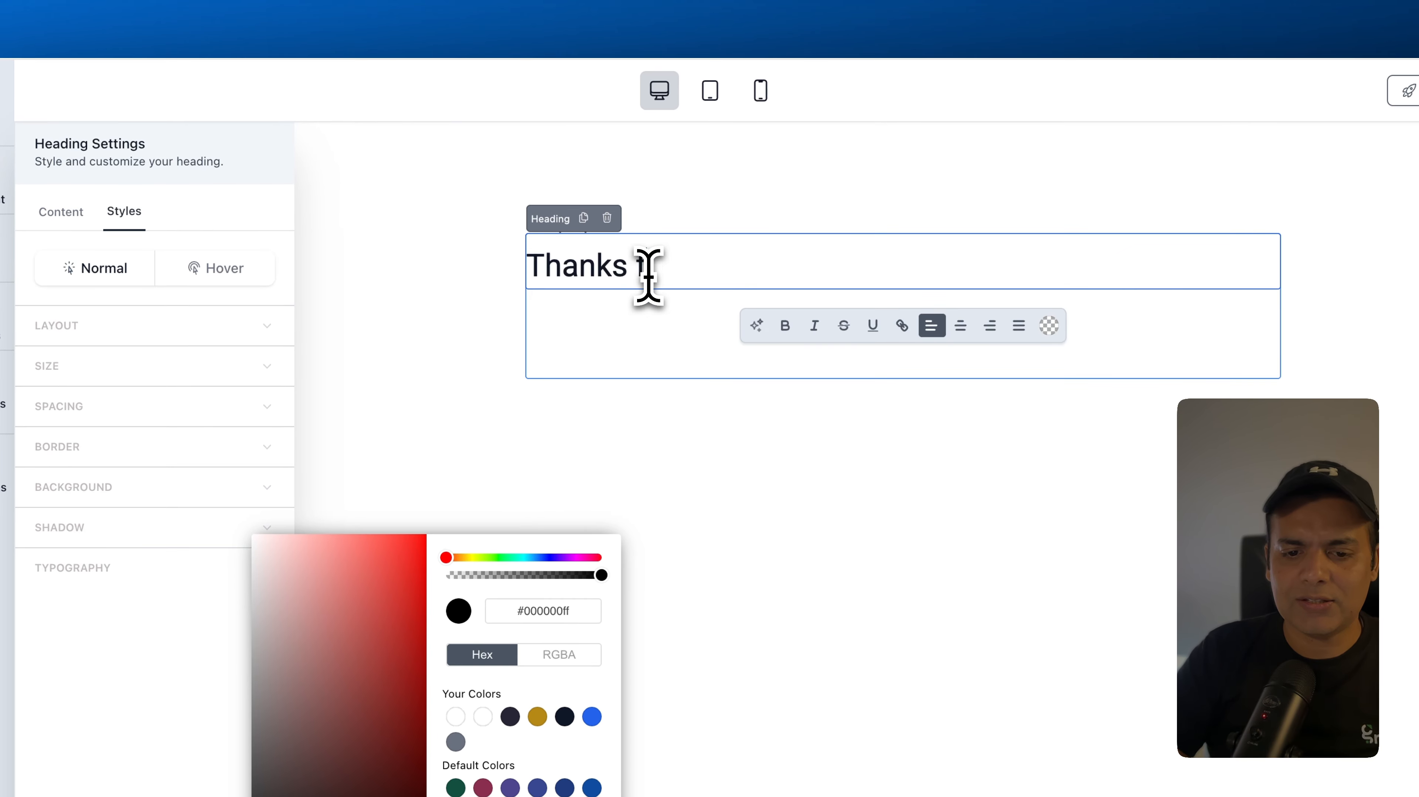
type("or your purchase. Please check your inbox")
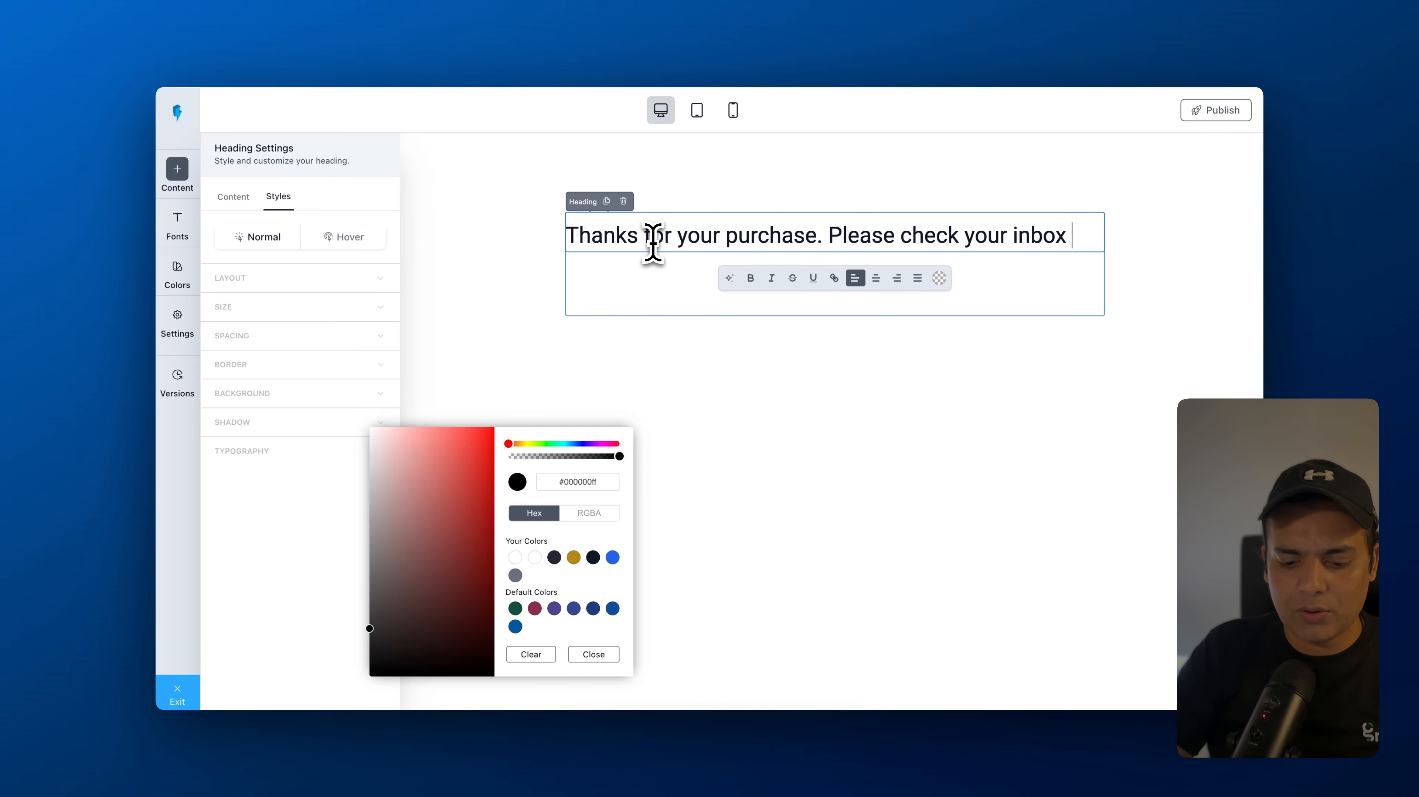
type("login credentials.")
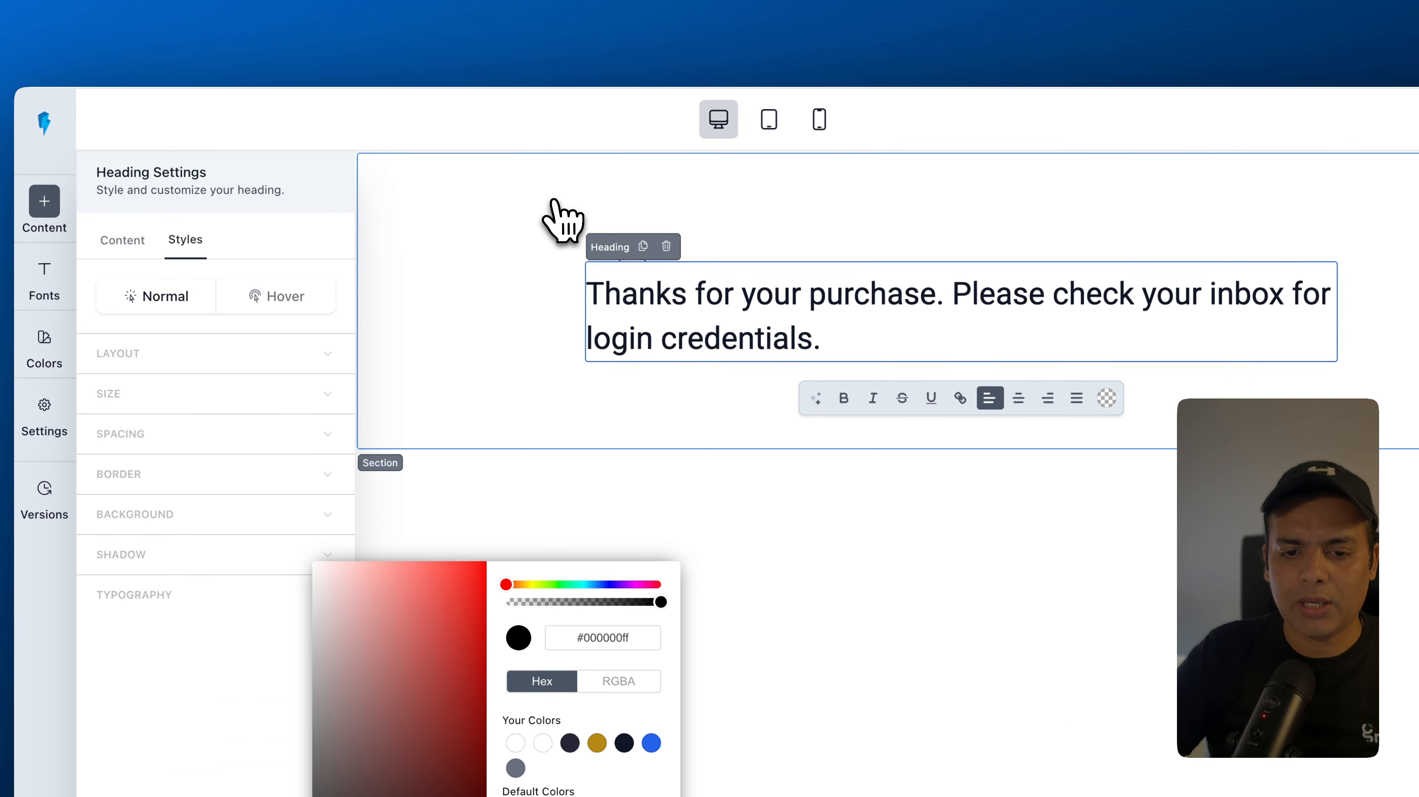
- Replace the small "Our purpose" heading above the main text with "Thank You!!"
left_click(546, 183)
double_click(629, 252)
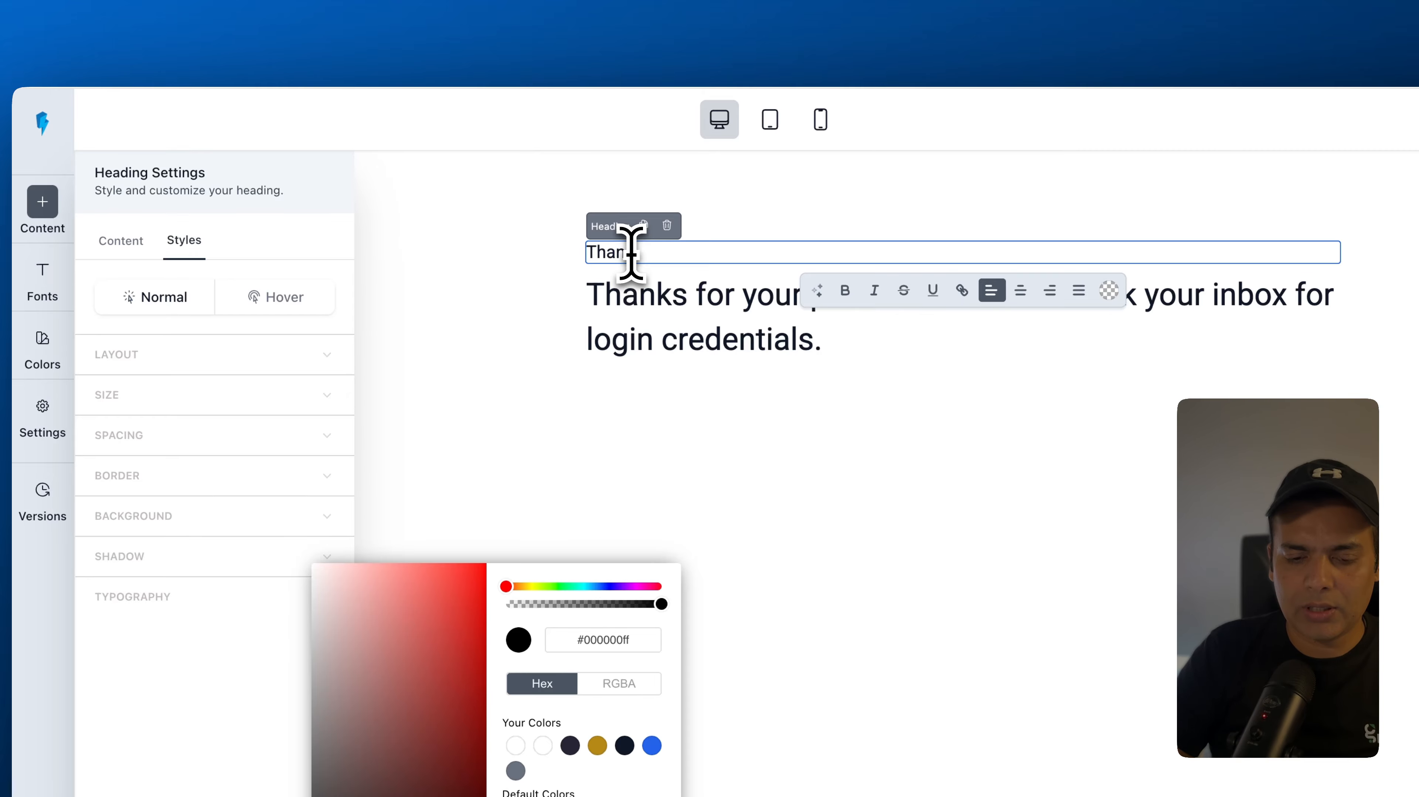
type("Thank You!!")
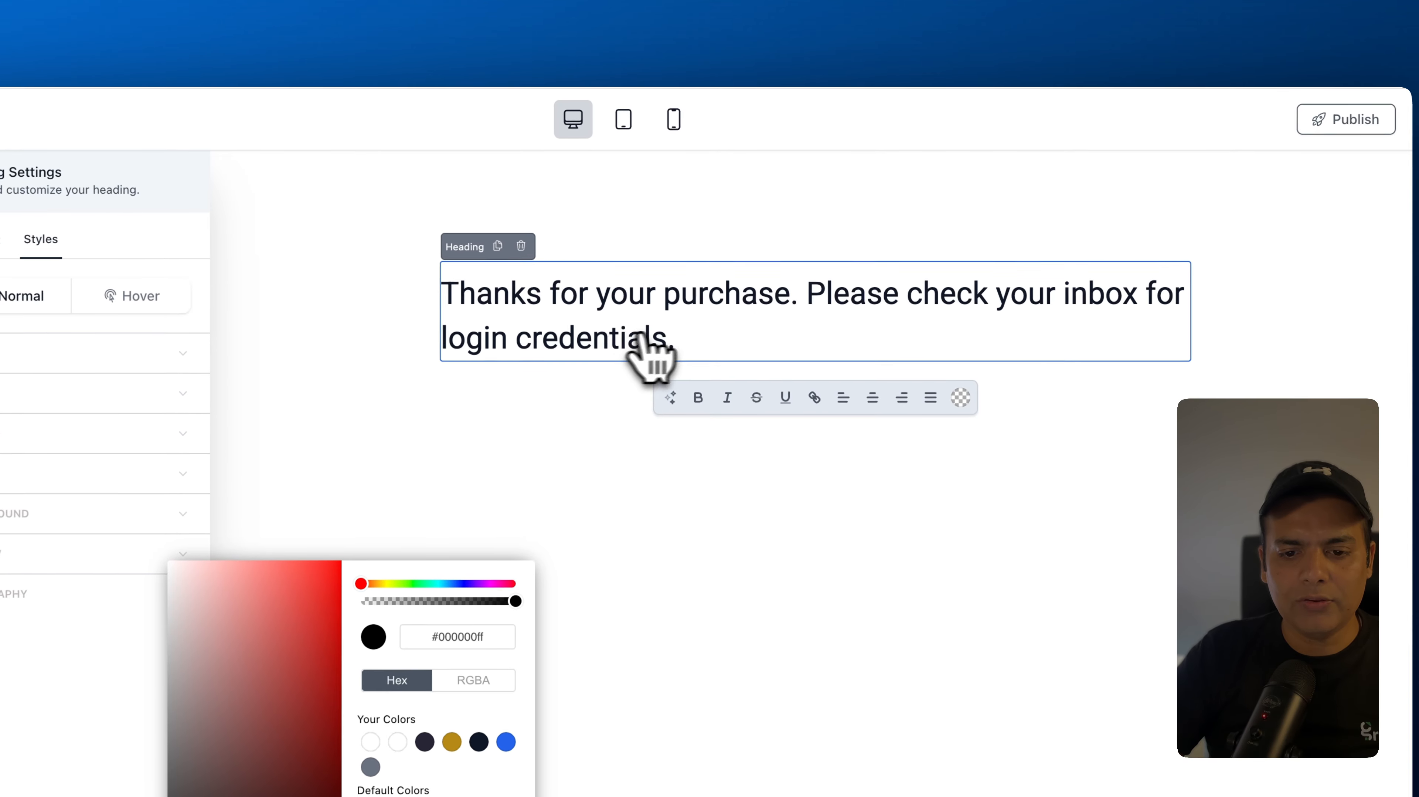
- Publish the thank-you page, leave the page editor and copy the Thanks page's URL from the collection's page list
left_click(1282, 119)
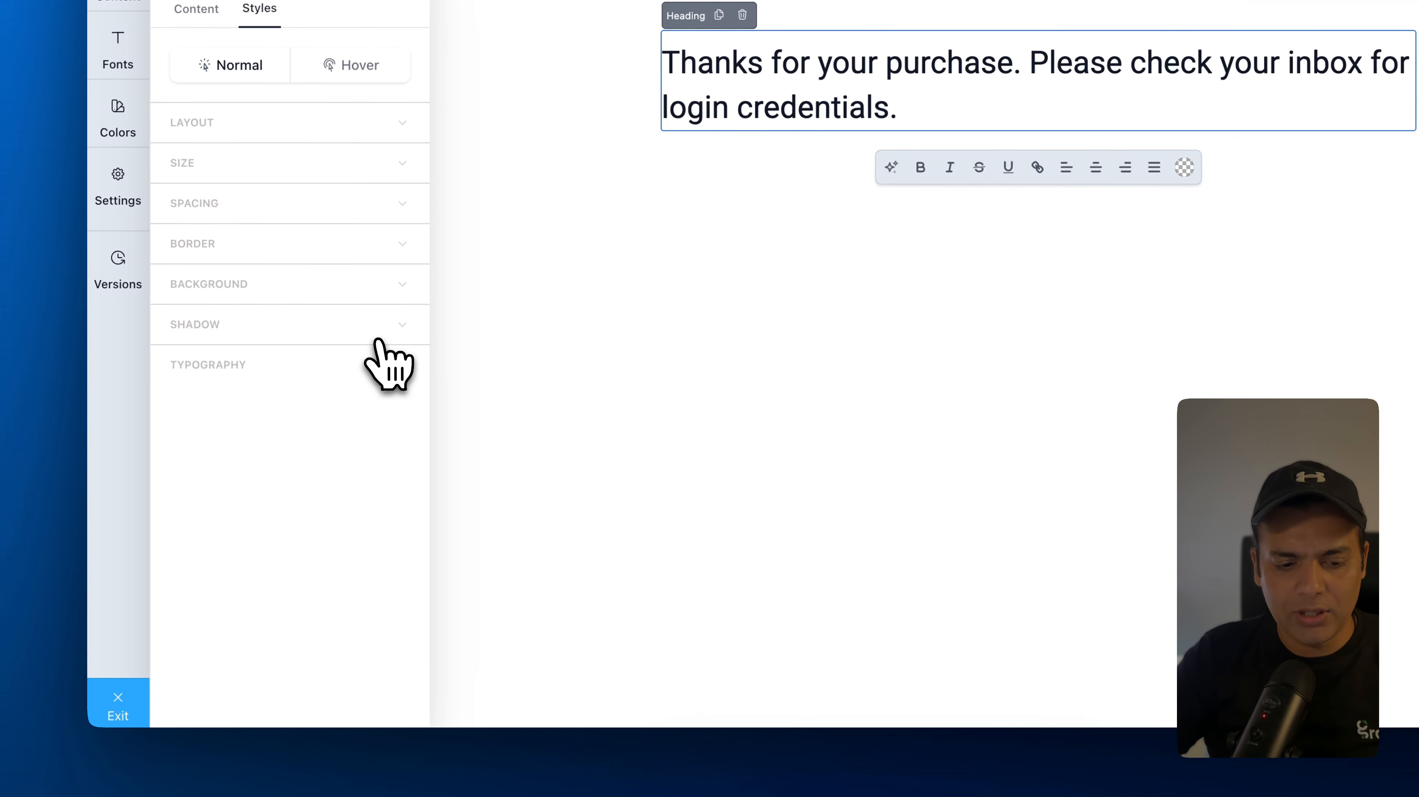
left_click(119, 690)
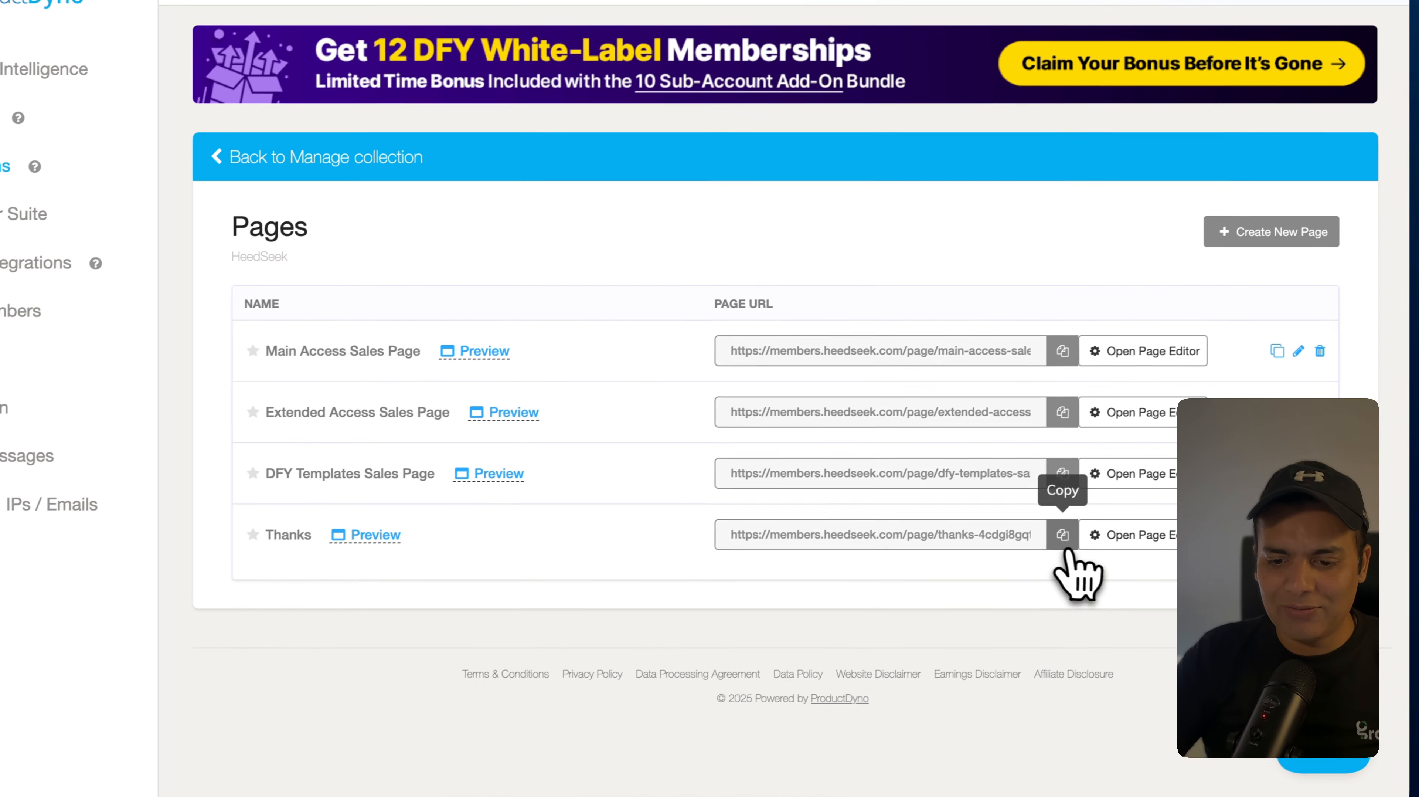
left_click(1063, 540)
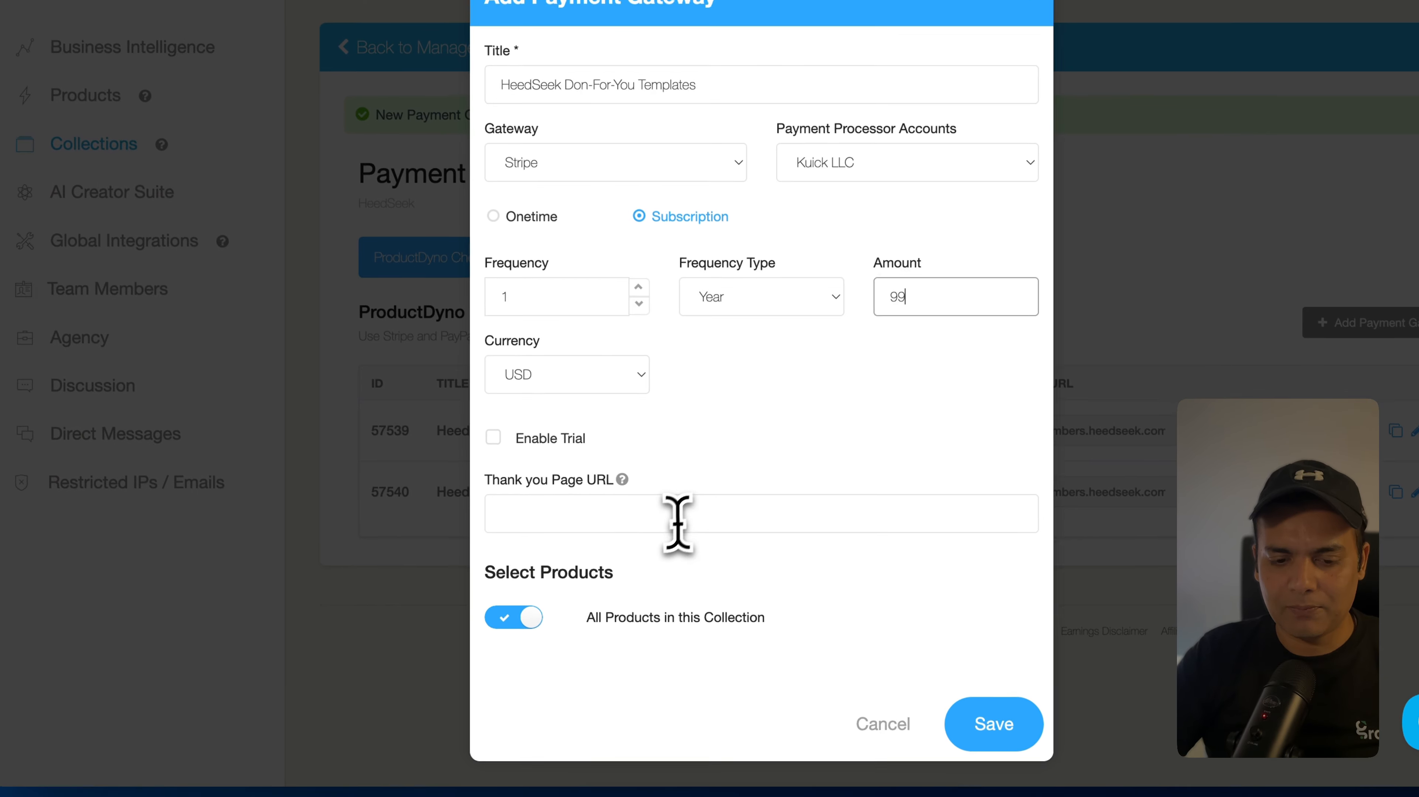
- Set the copied Thanks page URL as the Don-For-You Templates gateway's thank-you page, limit it to HeedSeek Templates and save
left_click(765, 677)
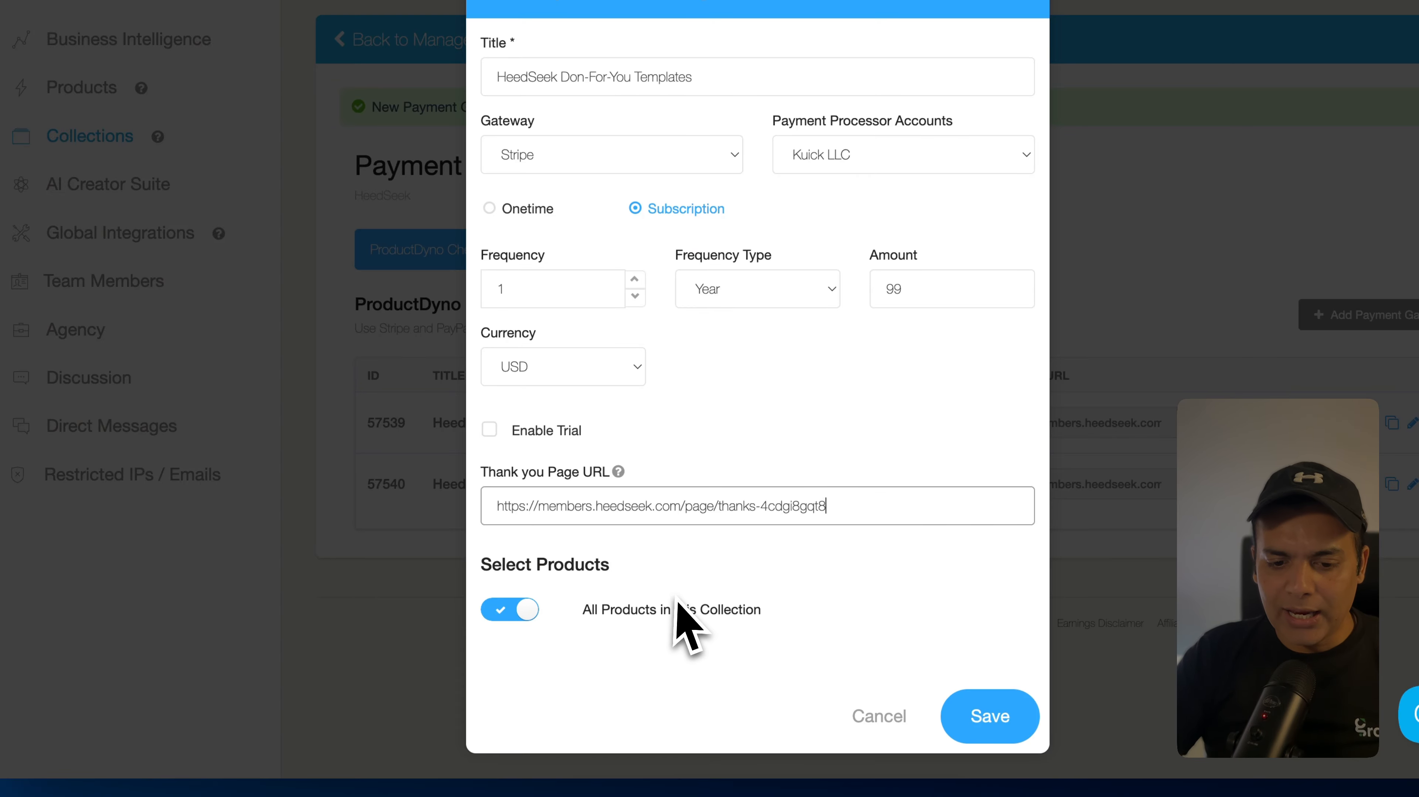
left_click(526, 611)
scroll(633, 570, "down", 2)
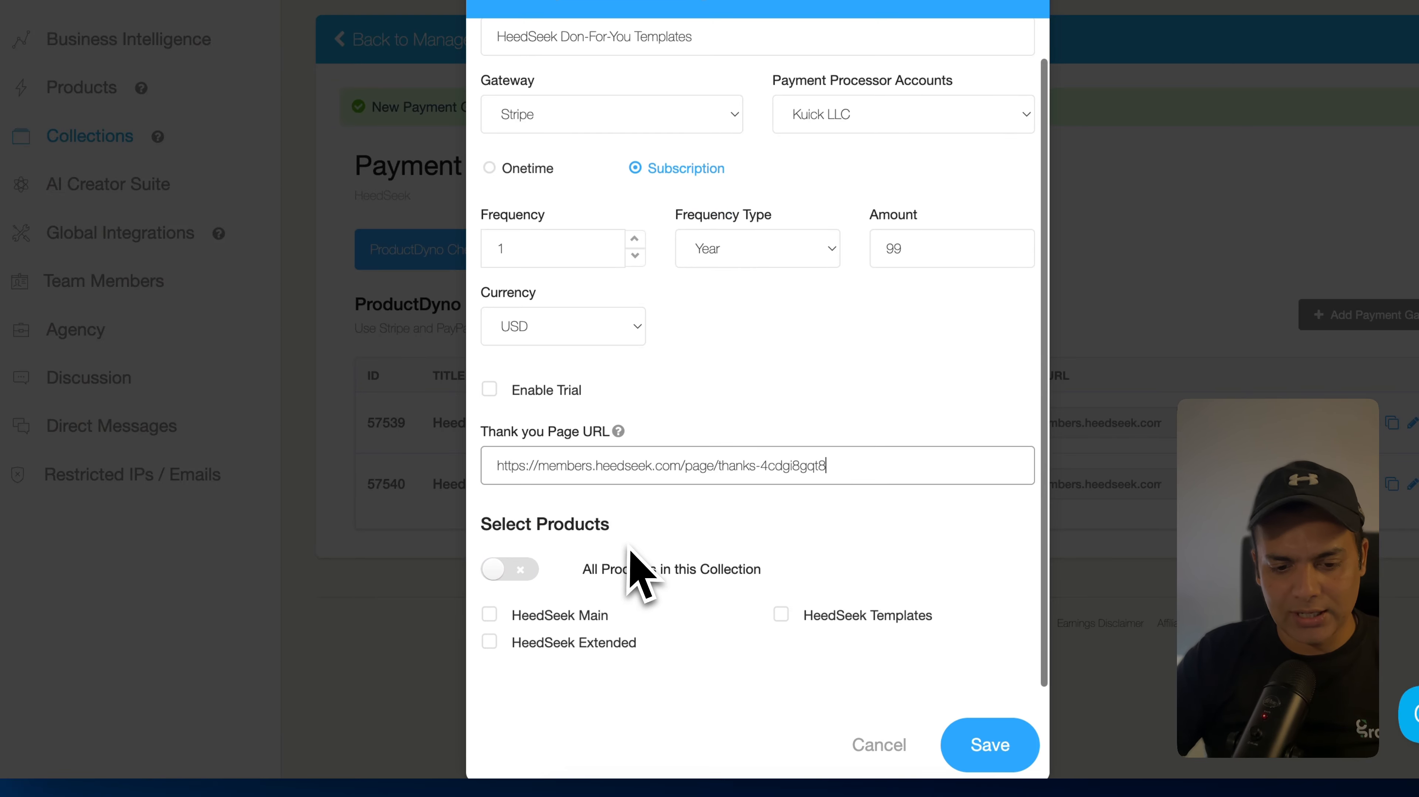
left_click(595, 645)
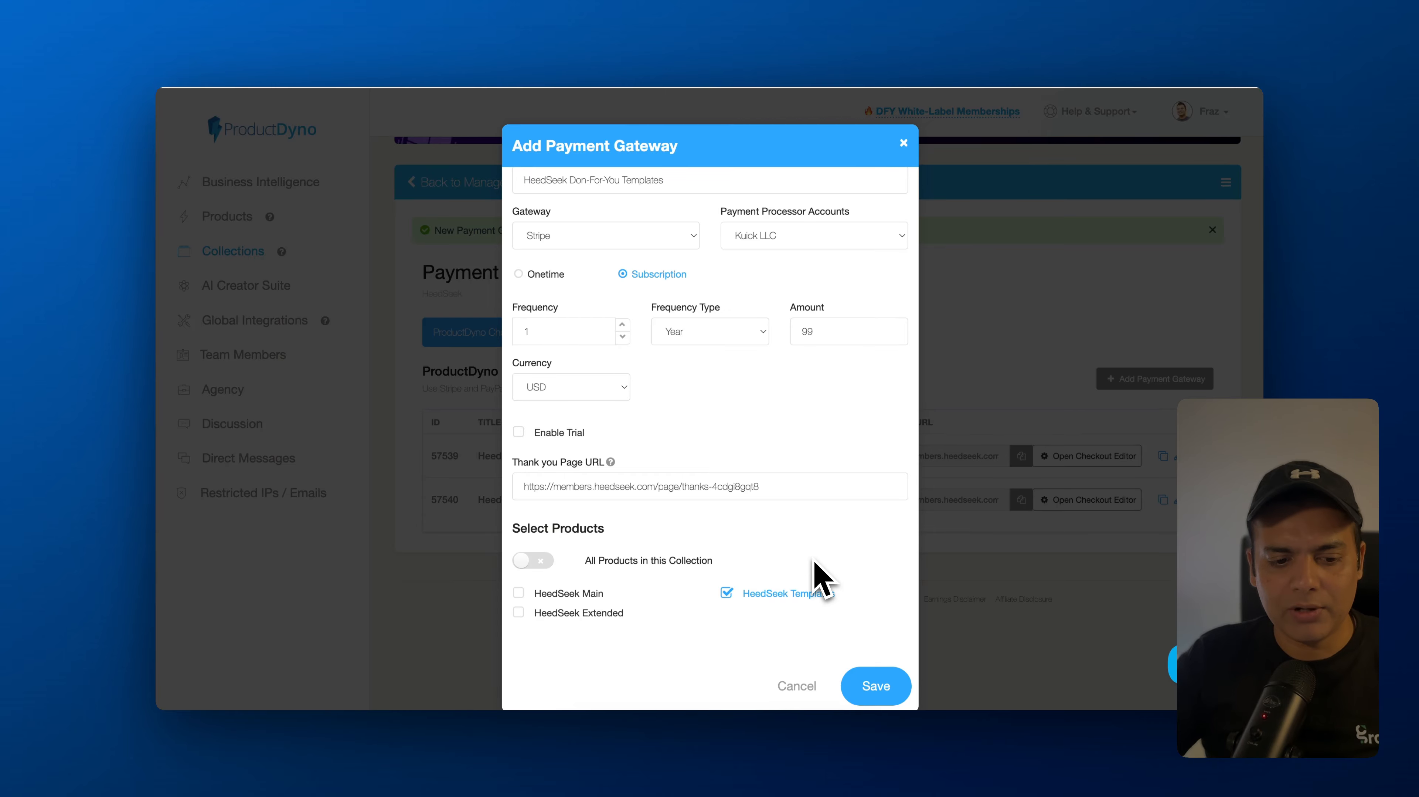
left_click(864, 681)
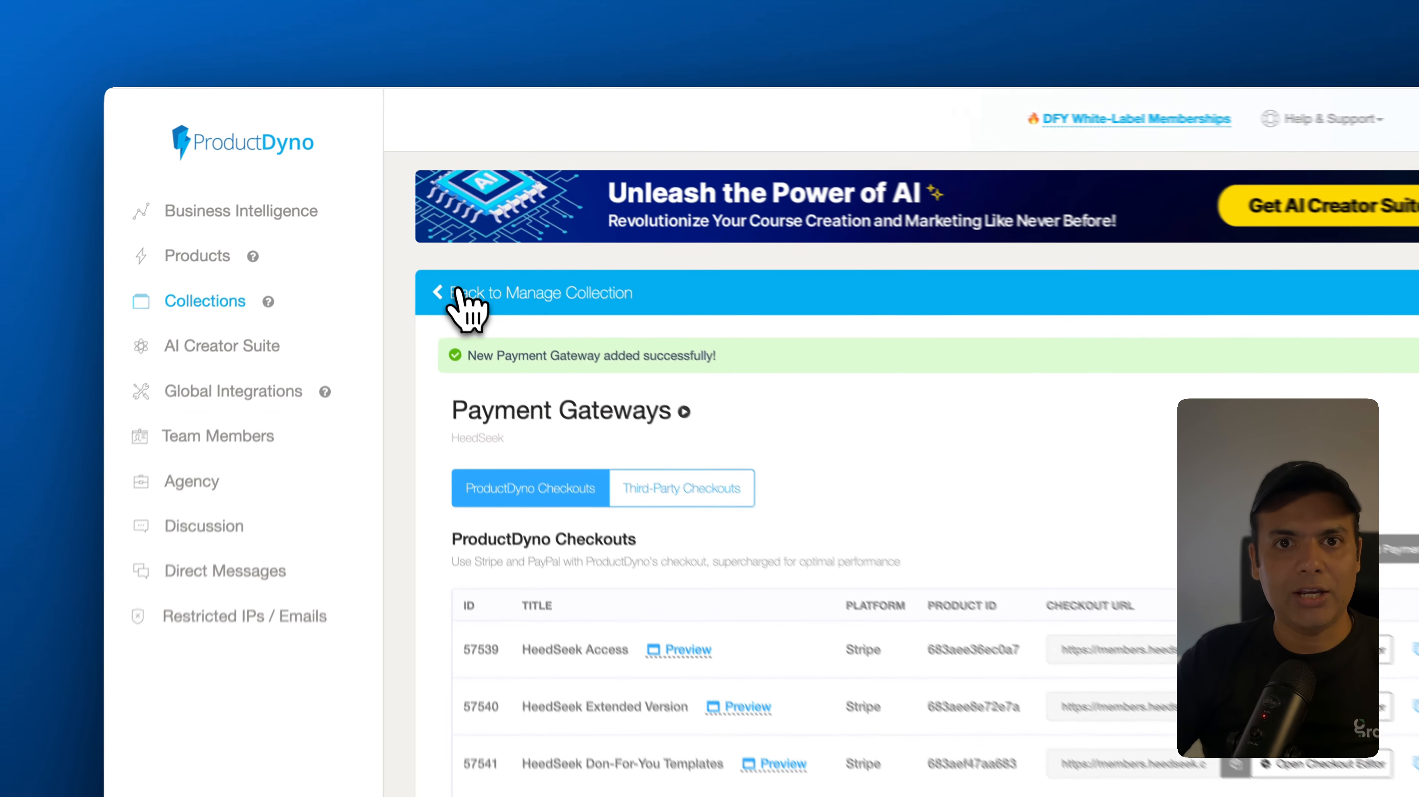
- Return to the HeedSeek collection overview and reopen its payment gateways
left_click(469, 246)
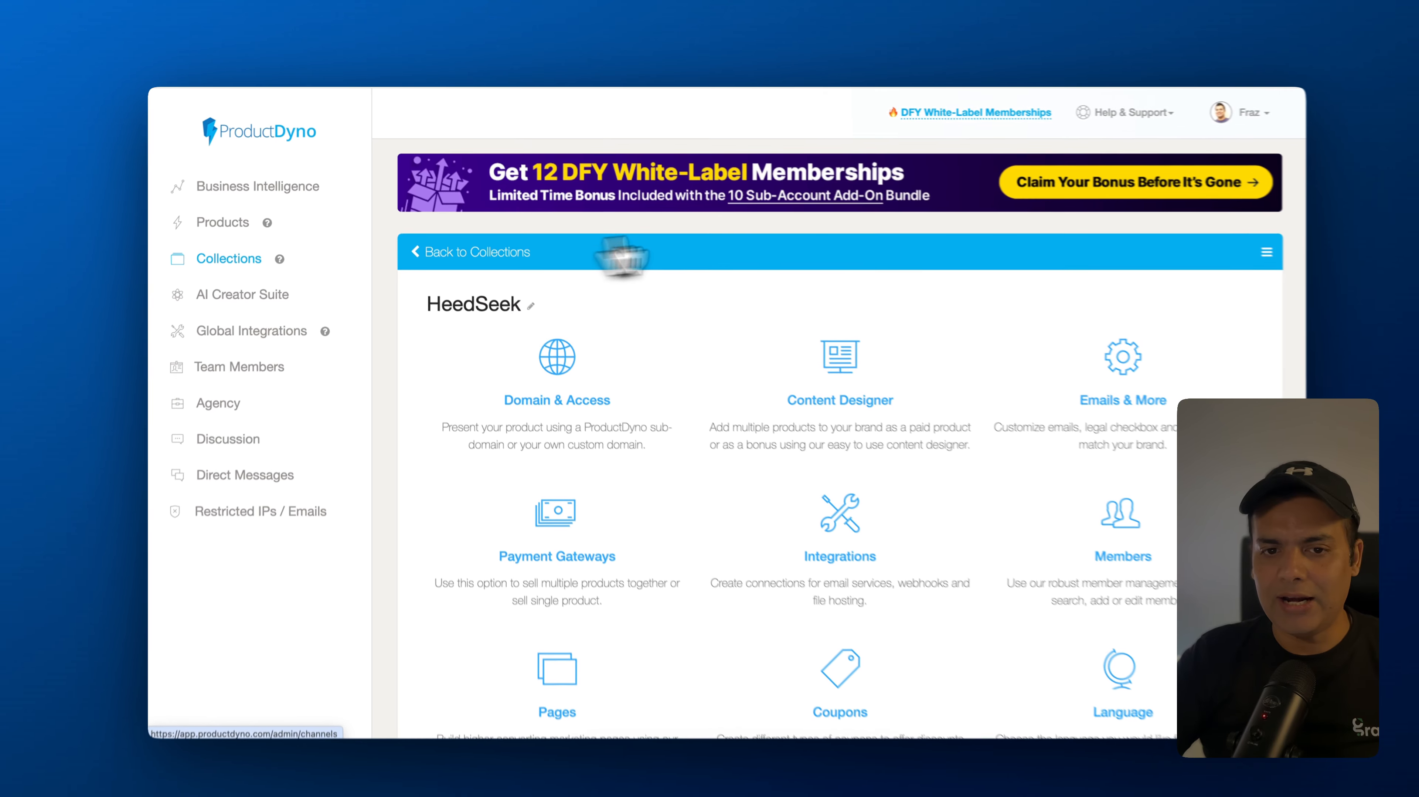
scroll(862, 335, "down", 5)
scroll(861, 335, "up", 5)
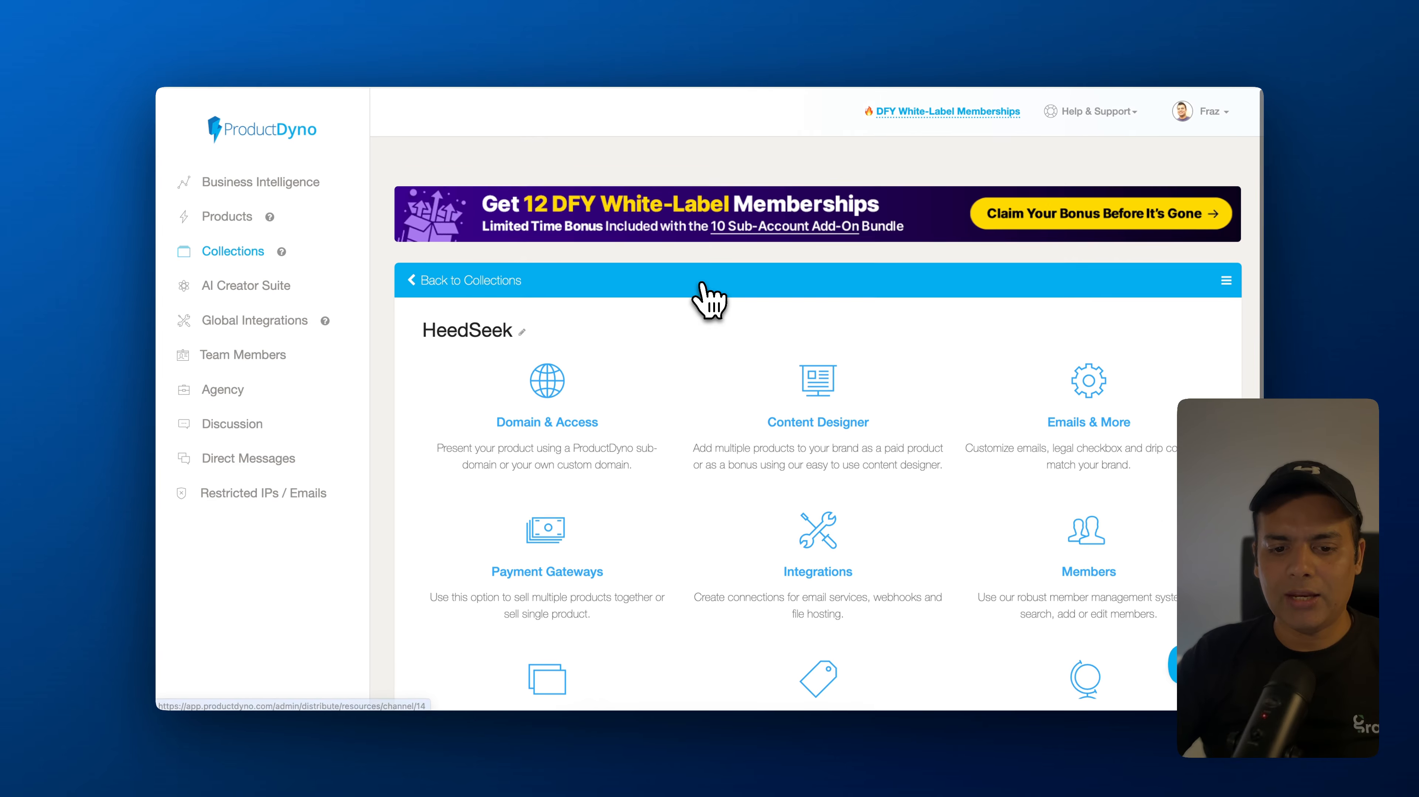
scroll(708, 301, "down", 1)
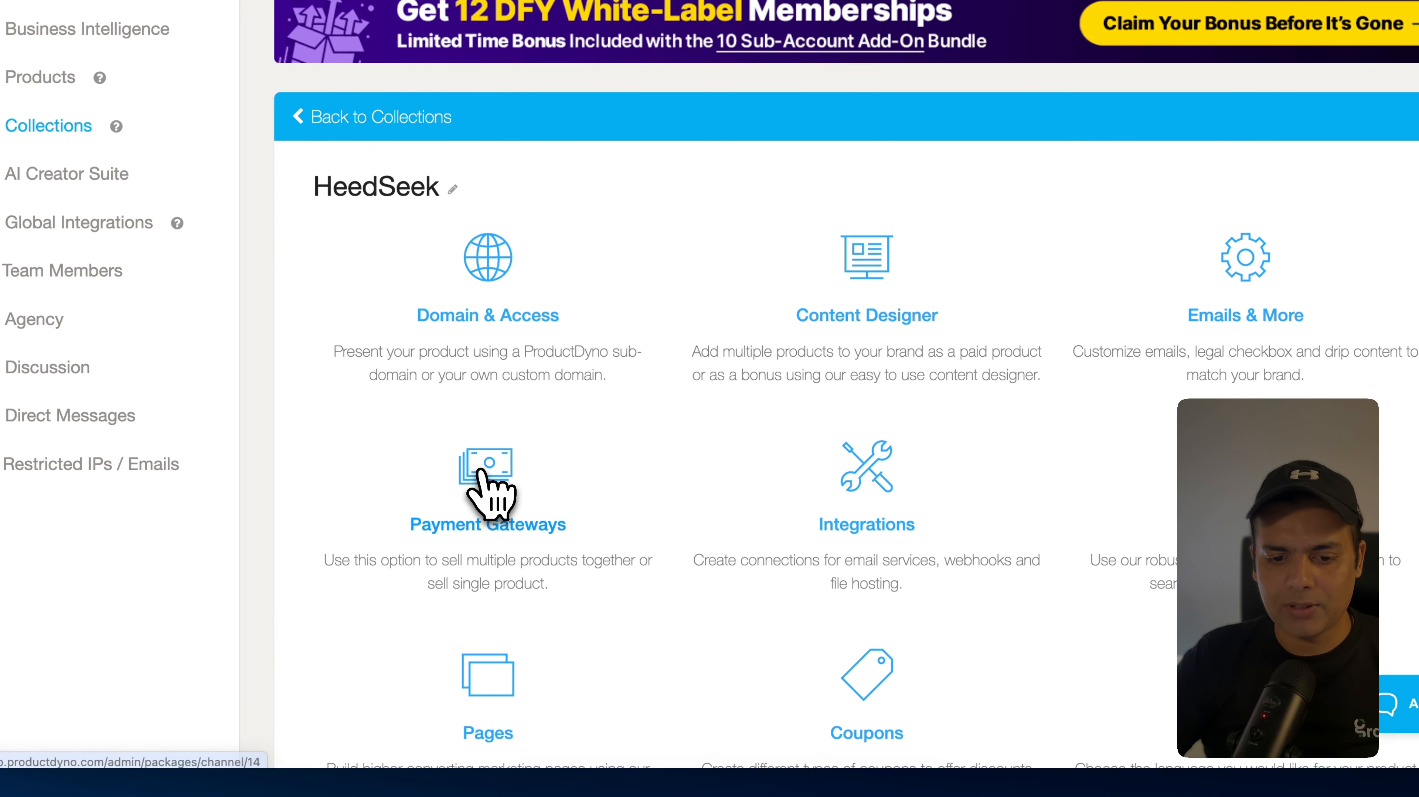
left_click(491, 491)
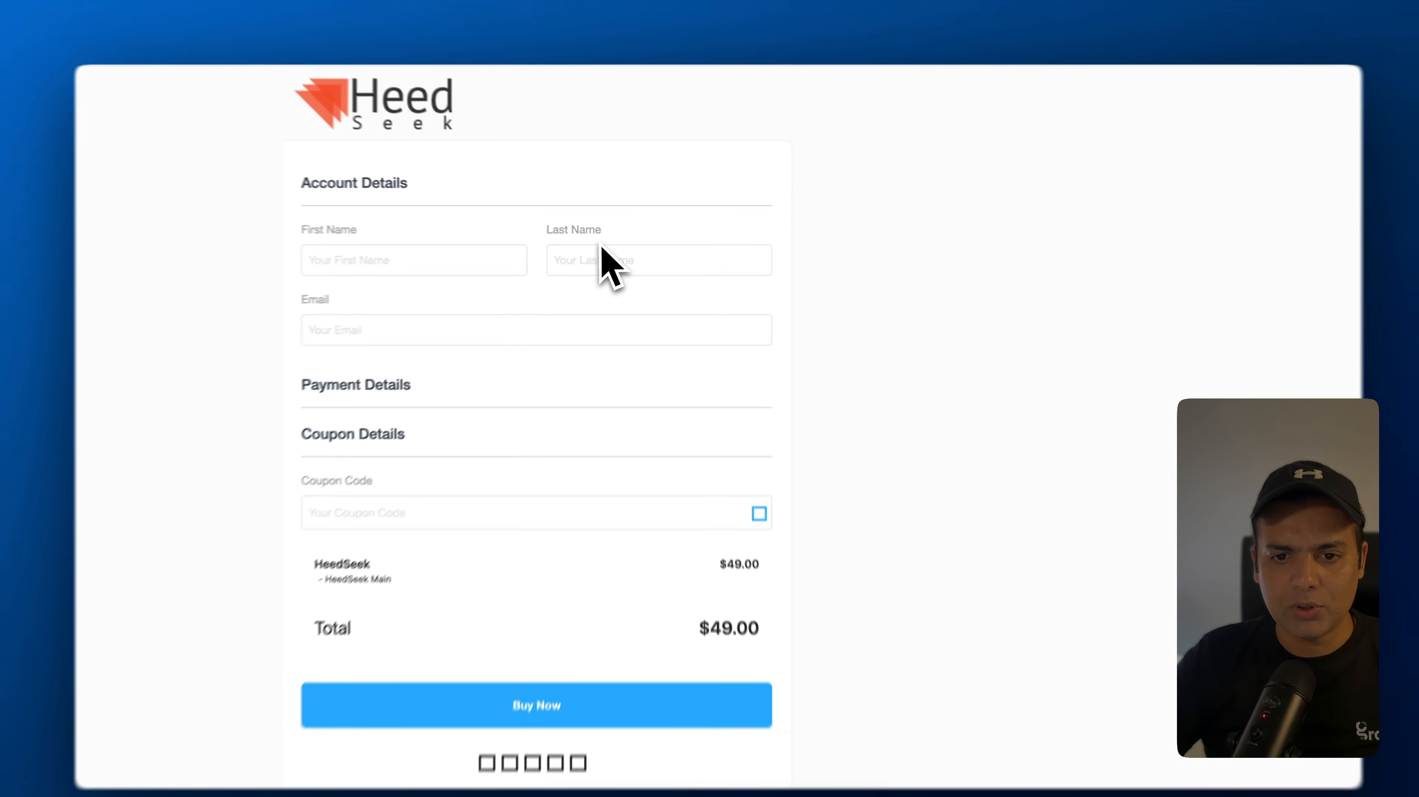
- Examine the HeedSeek Main checkout page, from the account and payment details to the coupon field and order total
scroll(792, 368, "down", 3)
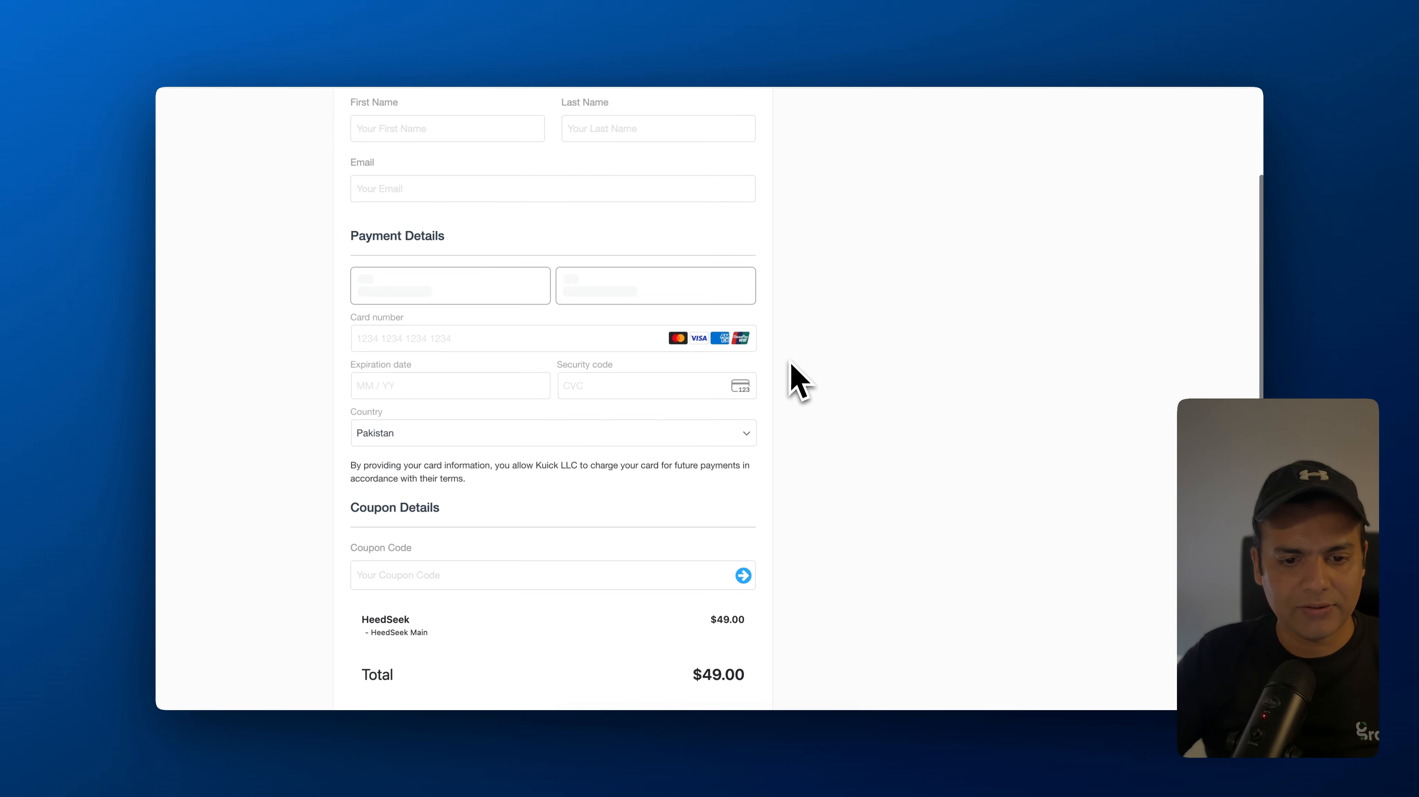
scroll(789, 362, "up", 3)
scroll(790, 362, "down", 6)
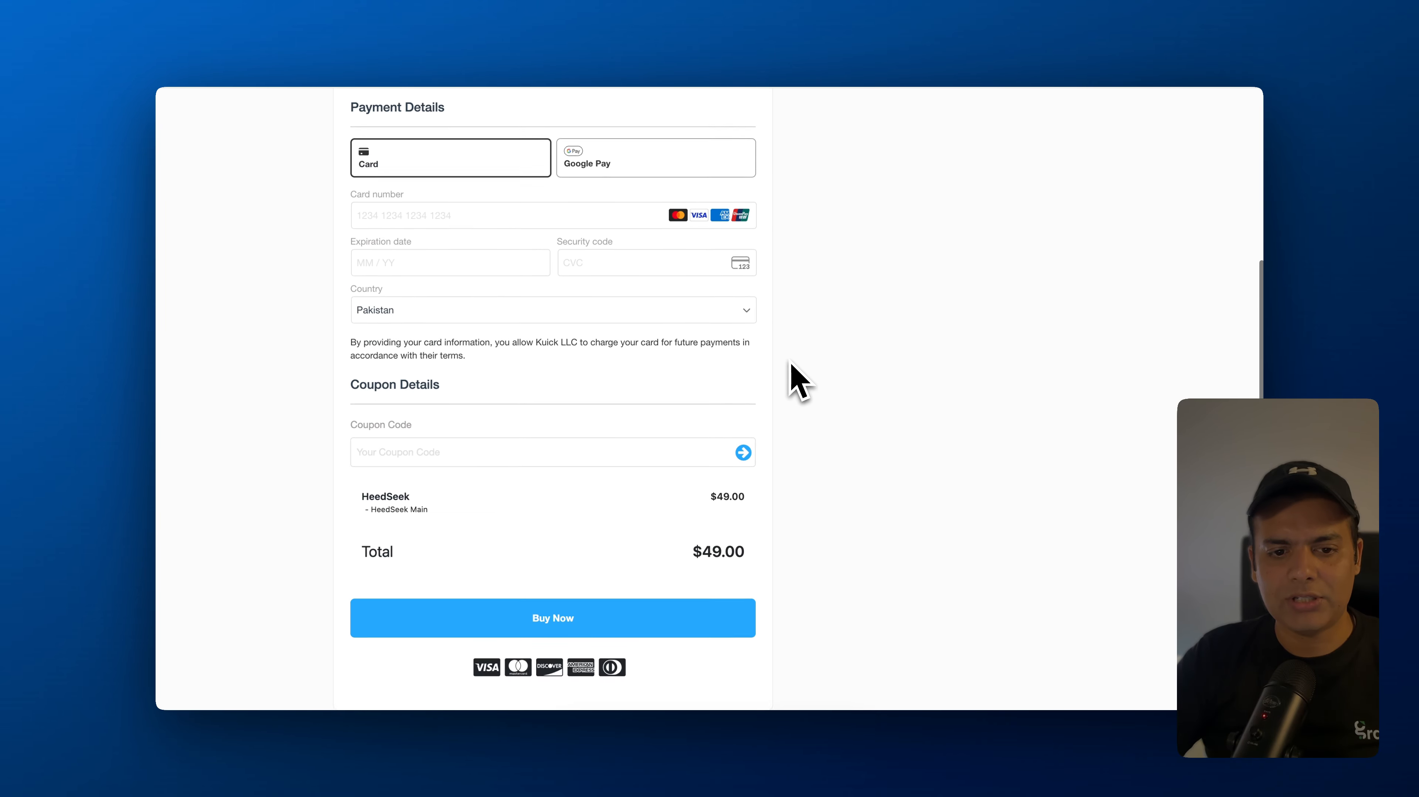
scroll(791, 362, "up", 5)
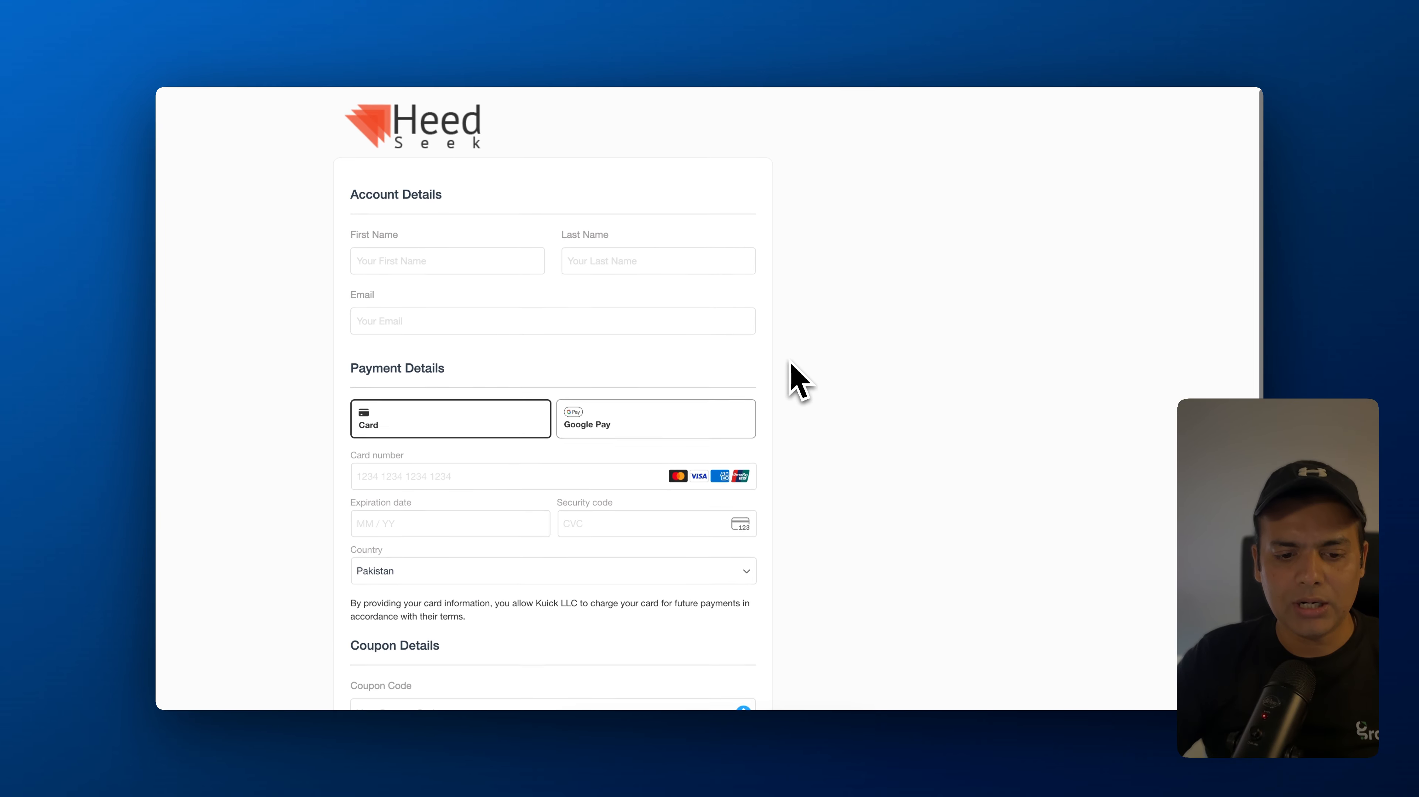